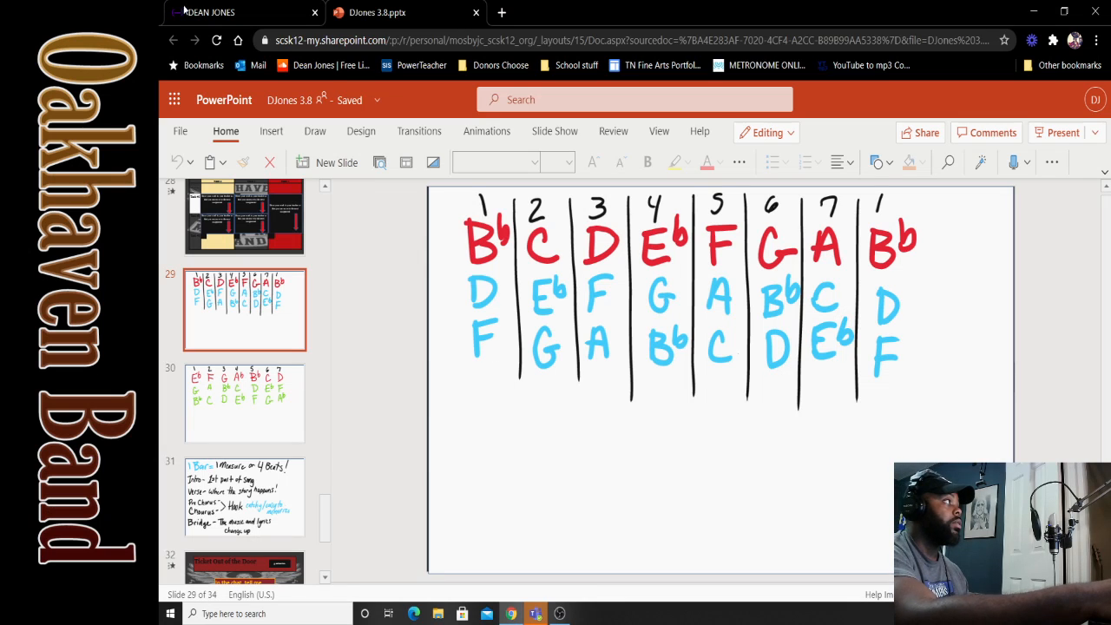
# Step: Switch to Soundtrap and create a new music project in the studio, discarding the unsaved changes of the last song
pyautogui.click(186, 12)
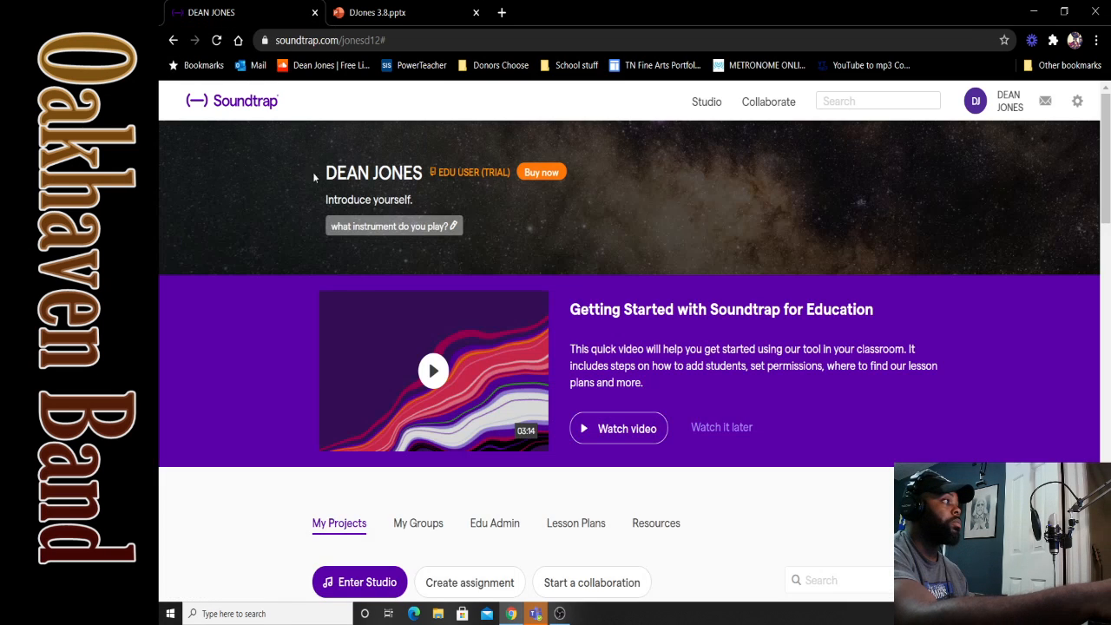
pyautogui.scroll(-4, 379, 314)
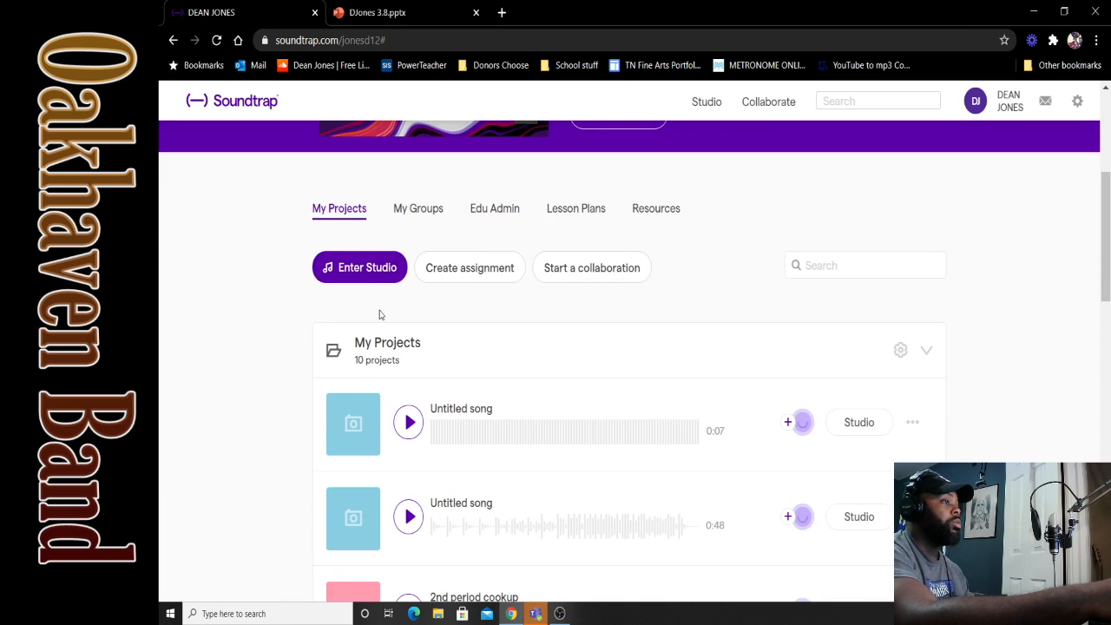
pyautogui.scroll(1, 380, 314)
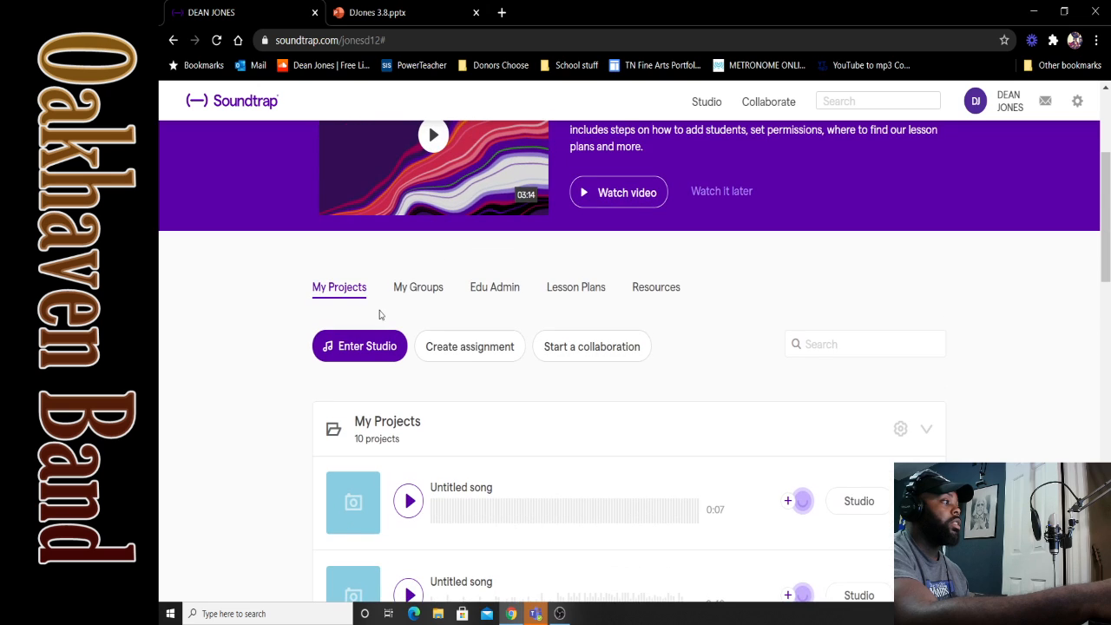
pyautogui.click(350, 347)
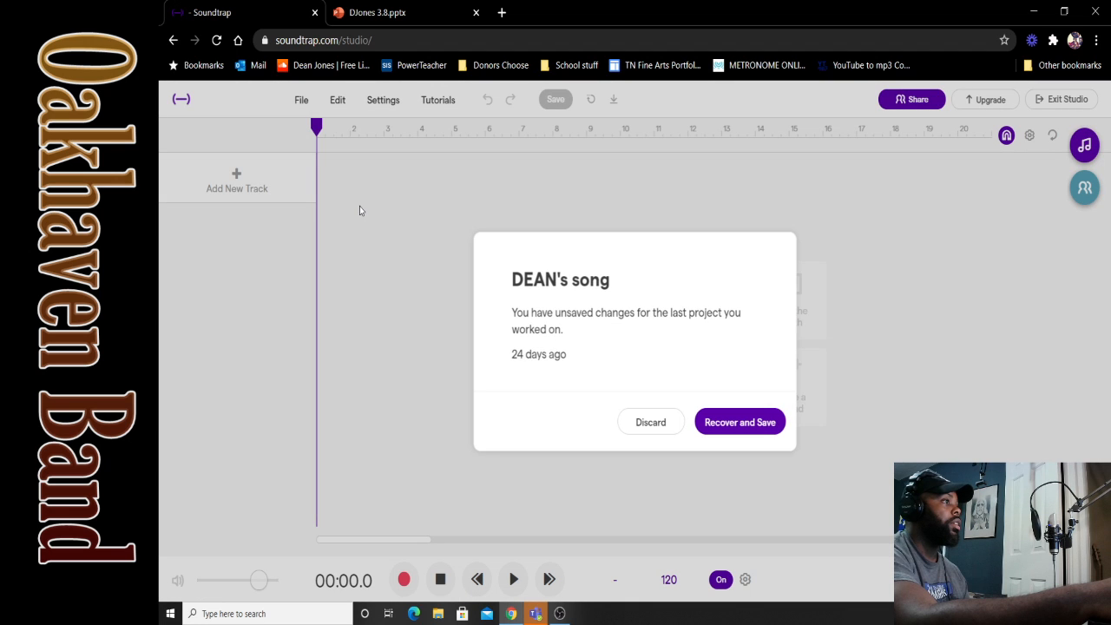
pyautogui.click(660, 425)
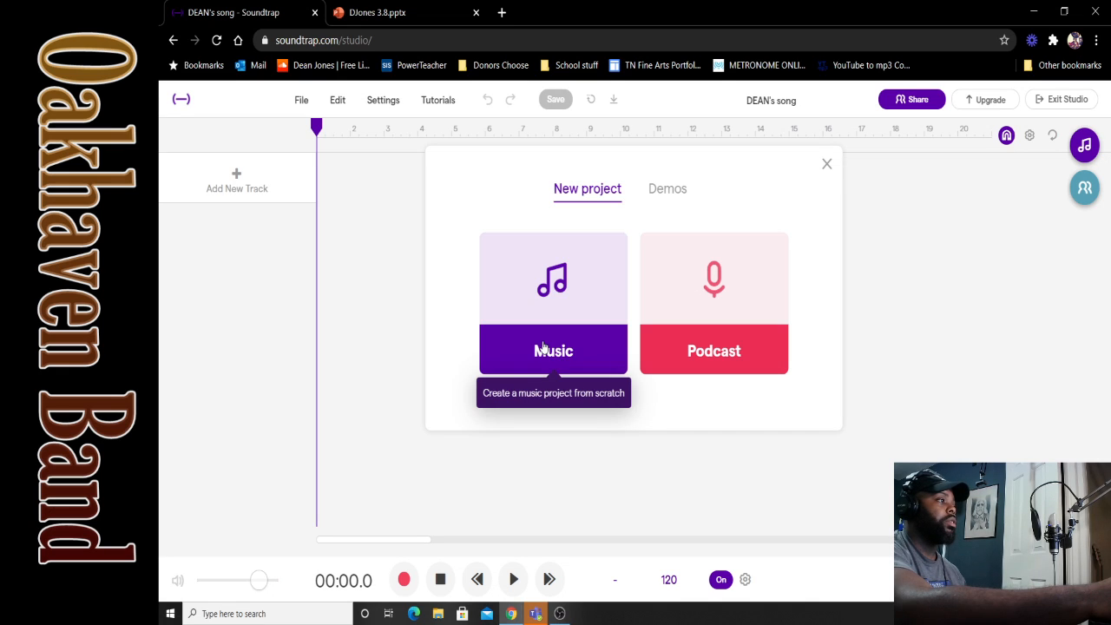
pyautogui.click(542, 347)
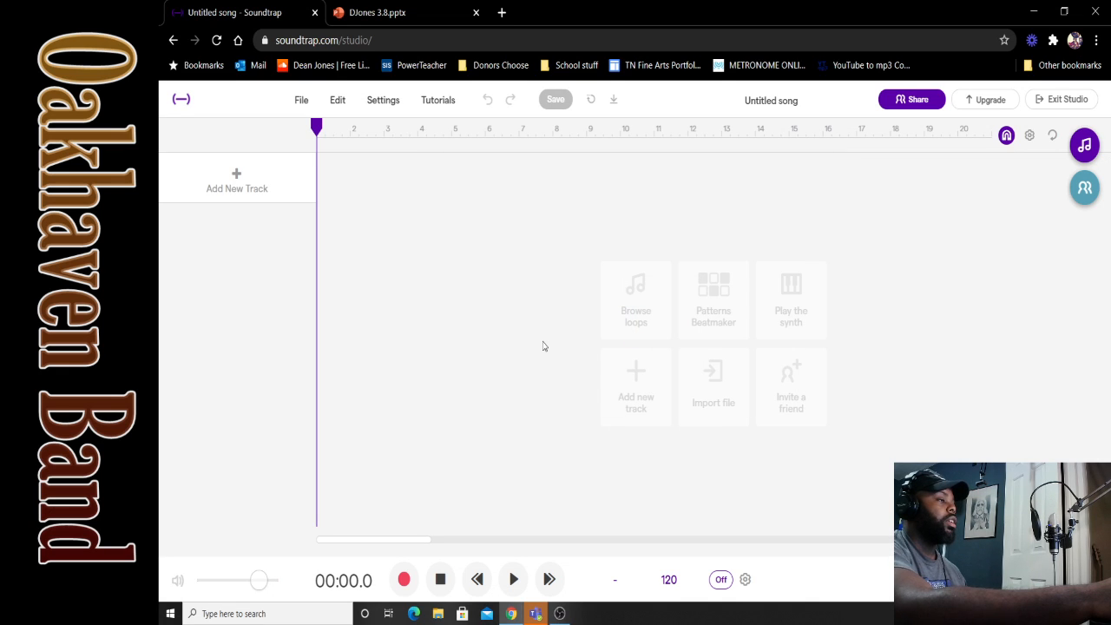
# Step: Add a synthesizer track and set its instrument to the Lucid preset from the Leads category
pyautogui.click(217, 178)
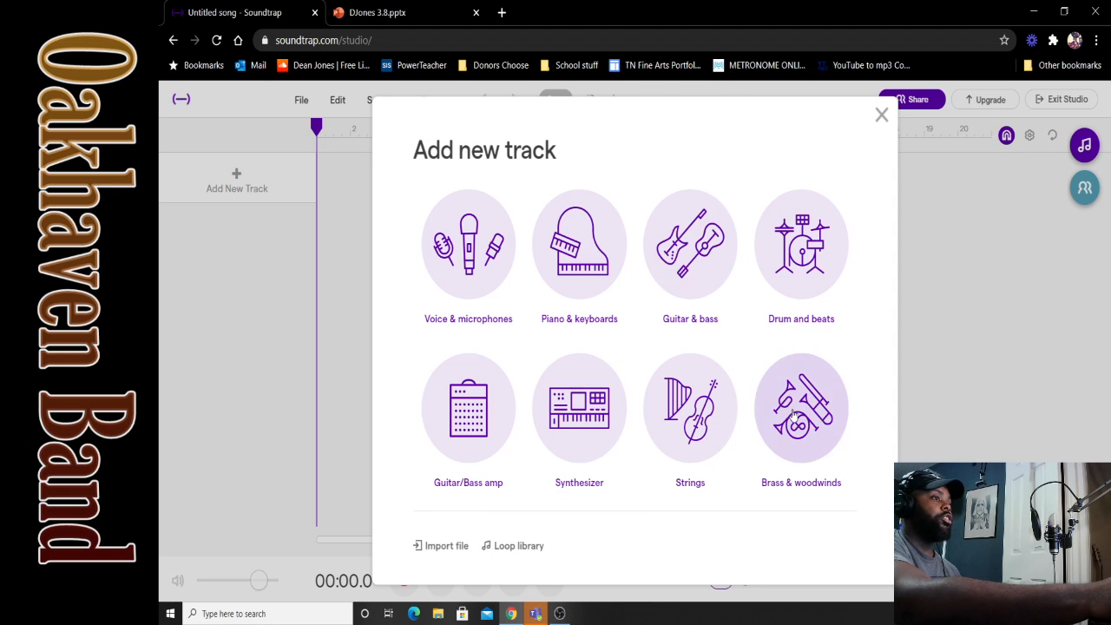
pyautogui.click(591, 418)
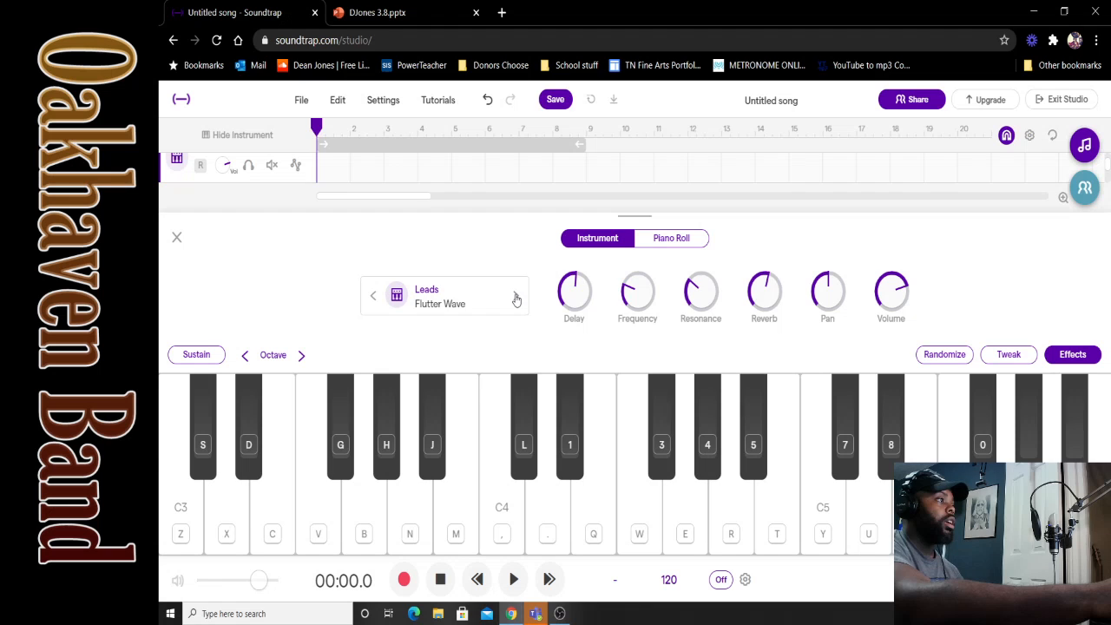
pyautogui.click(515, 299)
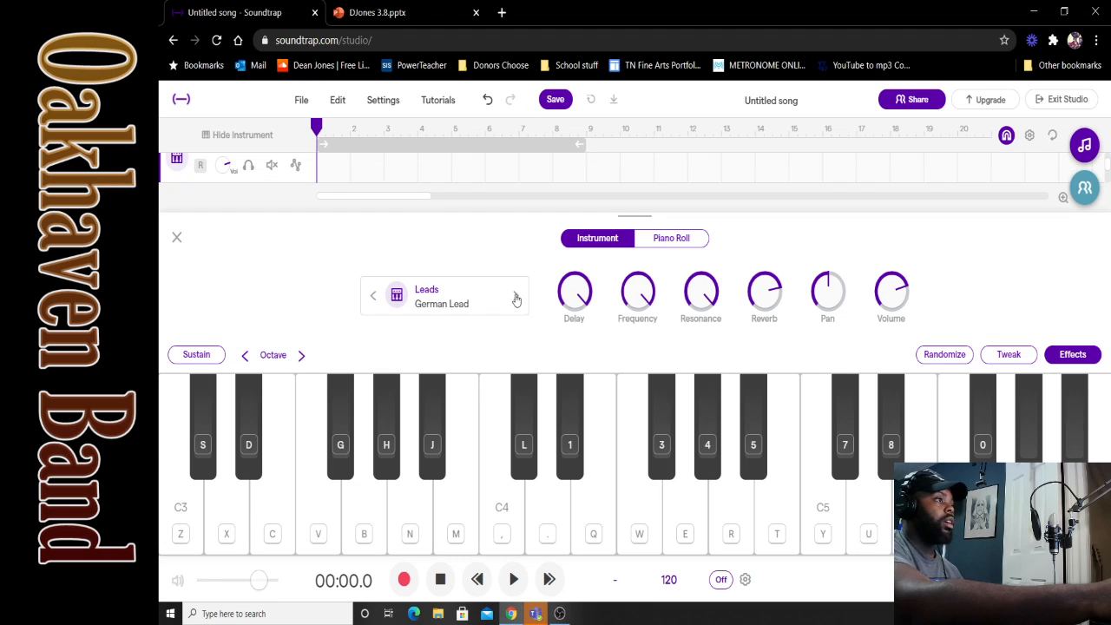
pyautogui.click(440, 302)
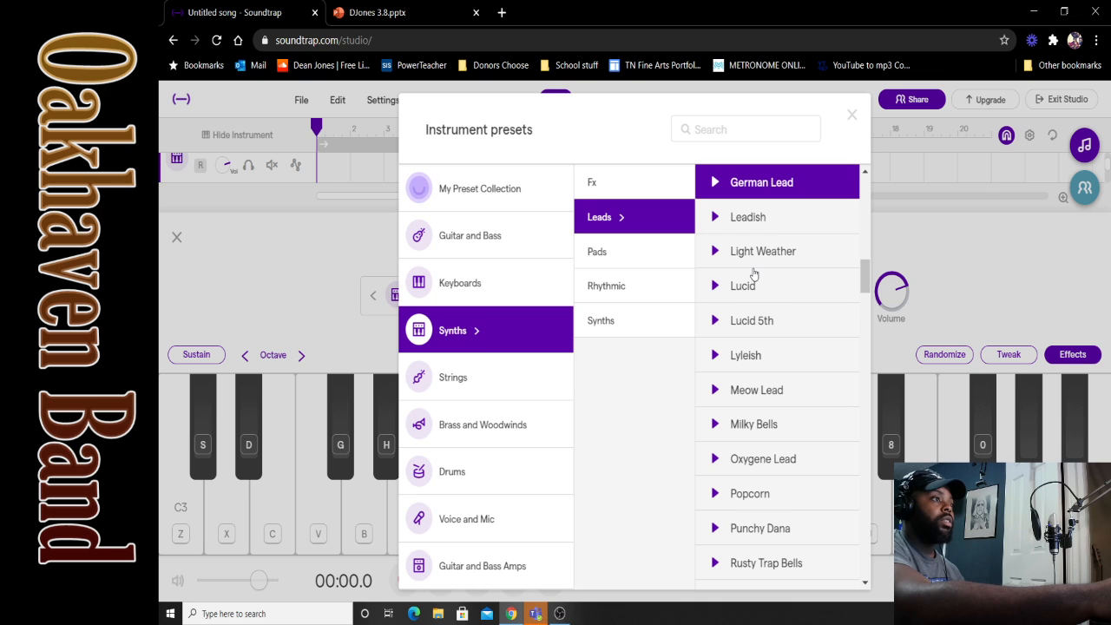
pyautogui.click(740, 288)
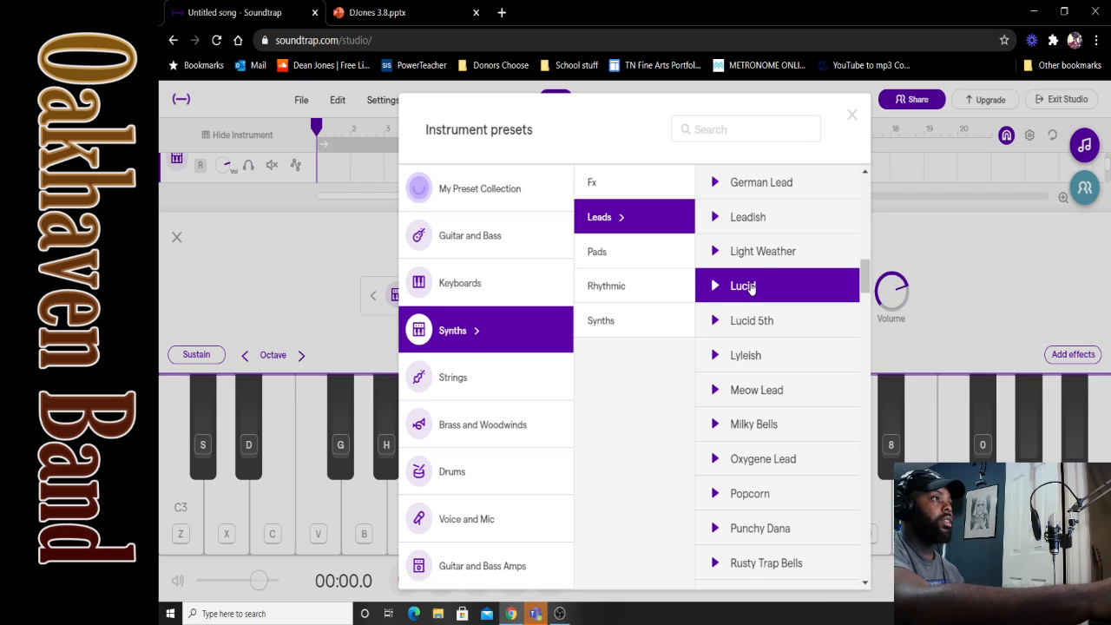
pyautogui.click(853, 115)
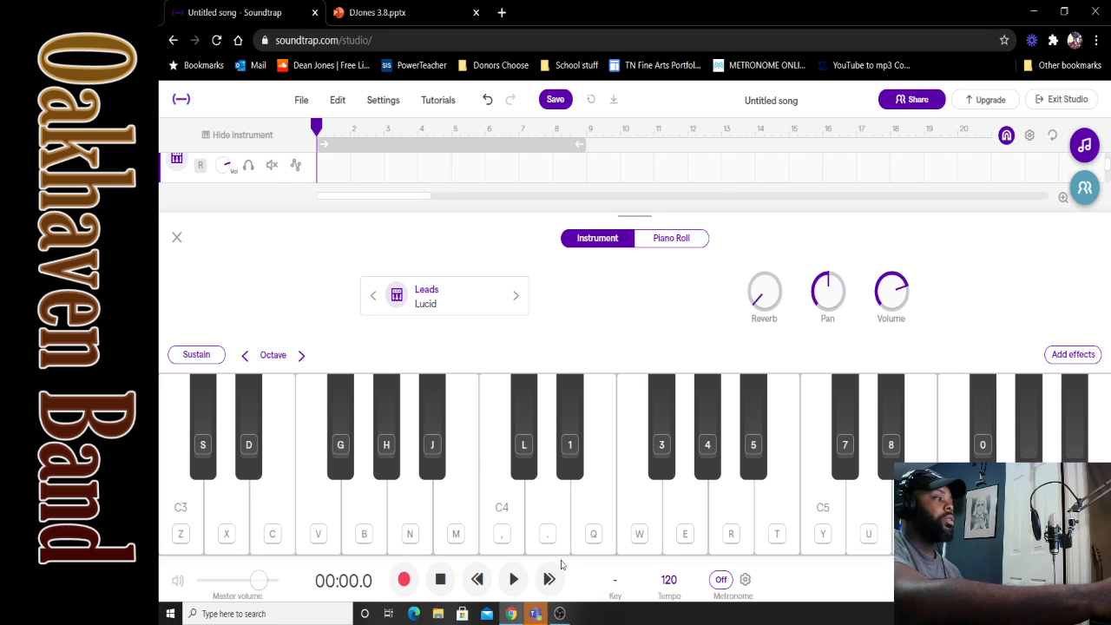
# Step: Audition the chord tones G3, A#3 and D4, followed by D4, F4 and A4, on the on-screen keyboard
pyautogui.click(367, 504)
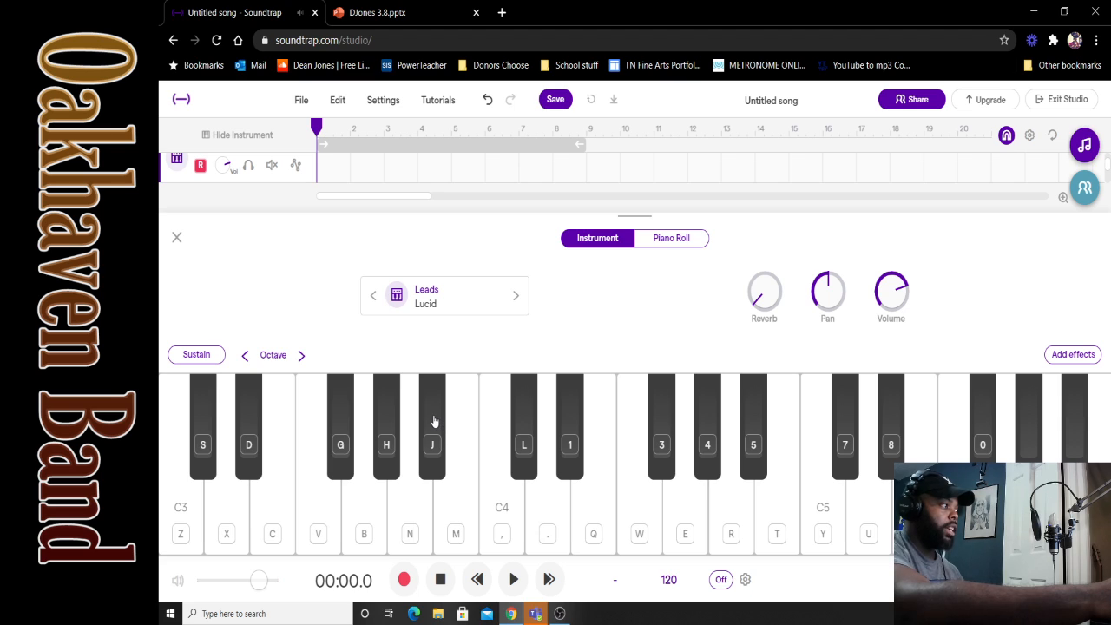
pyautogui.click(434, 421)
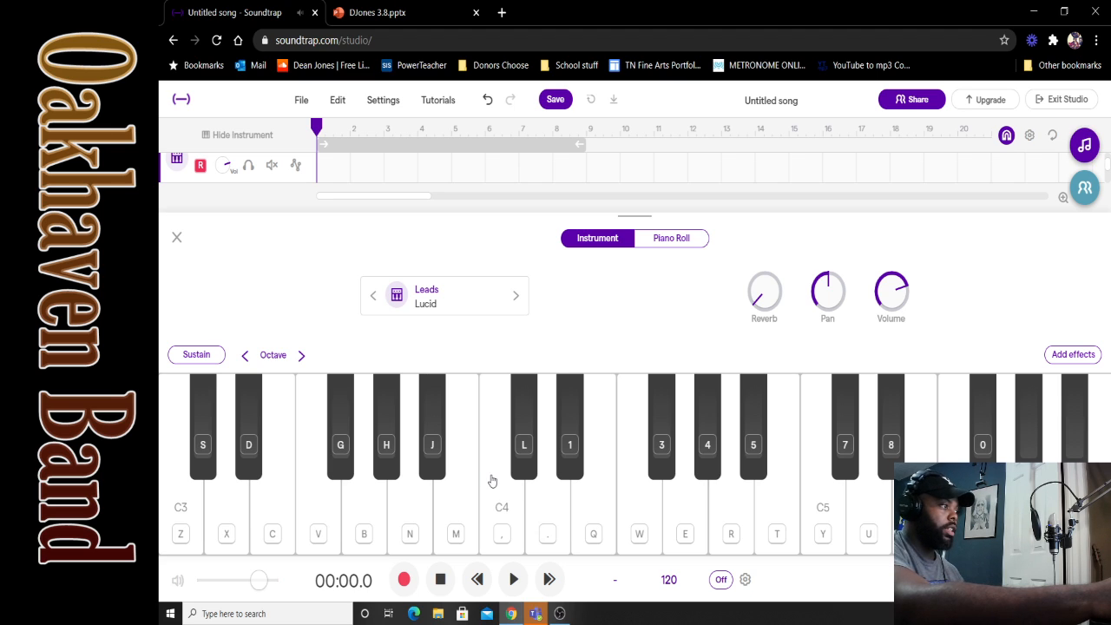
pyautogui.click(555, 516)
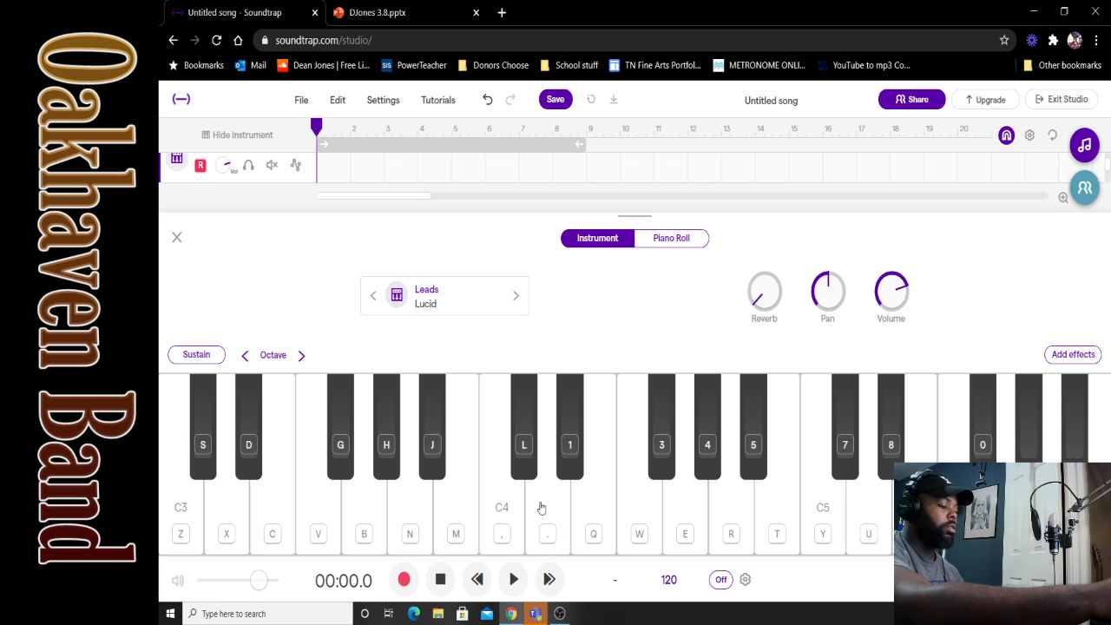
pyautogui.click(541, 508)
pyautogui.click(637, 503)
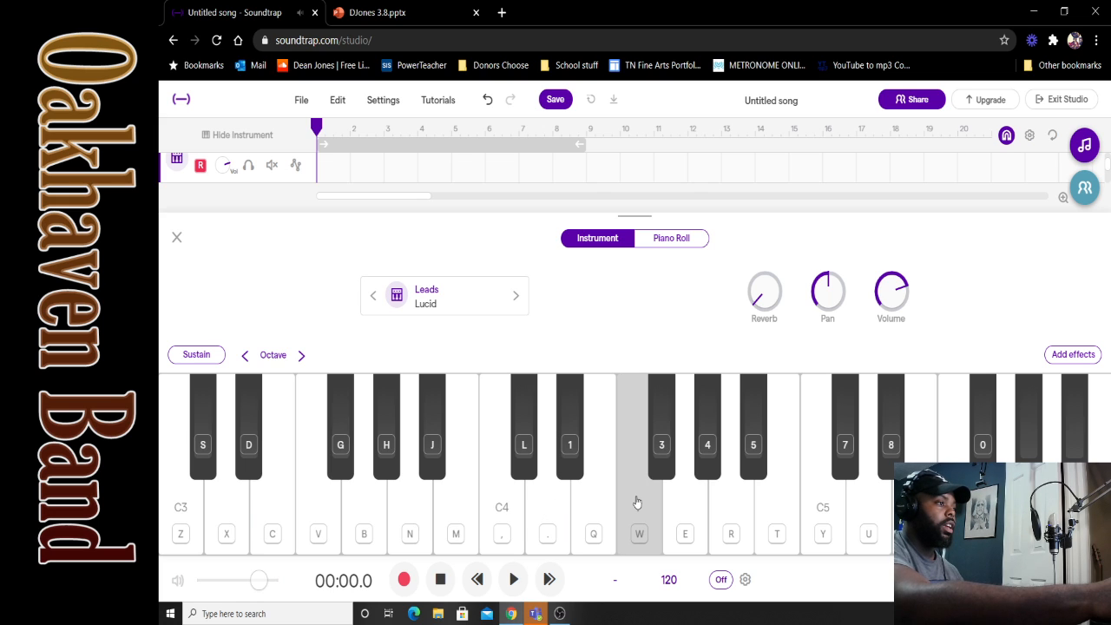
pyautogui.click(734, 495)
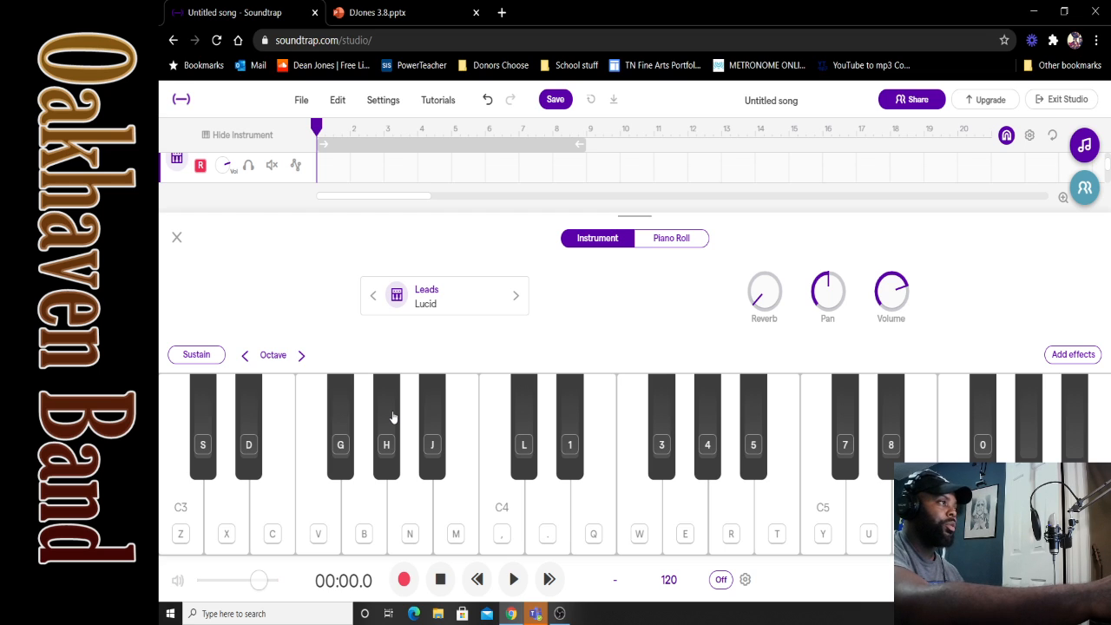
# Step: Show the synth track's piano roll and set the project tempo to 85 BPM
pyautogui.click(676, 247)
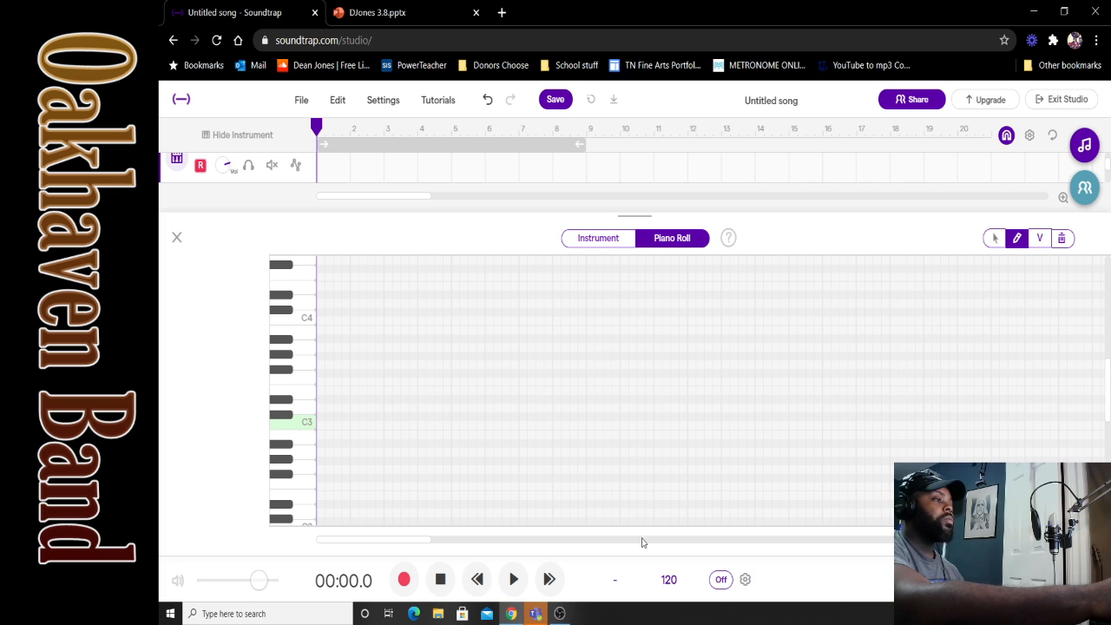
pyautogui.click(669, 579)
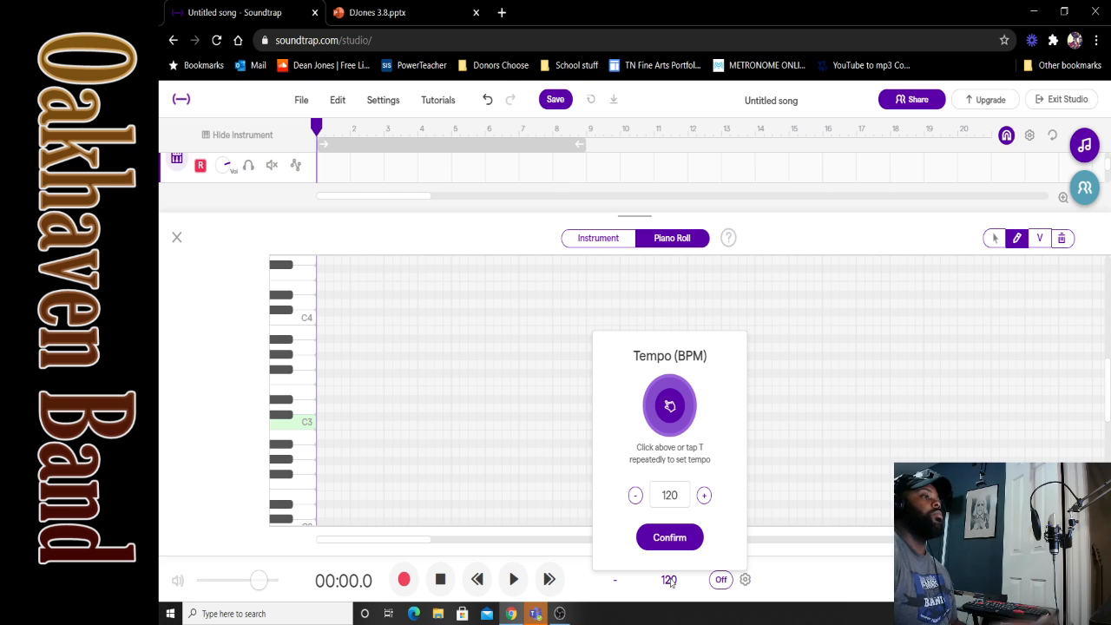
pyautogui.click(679, 496)
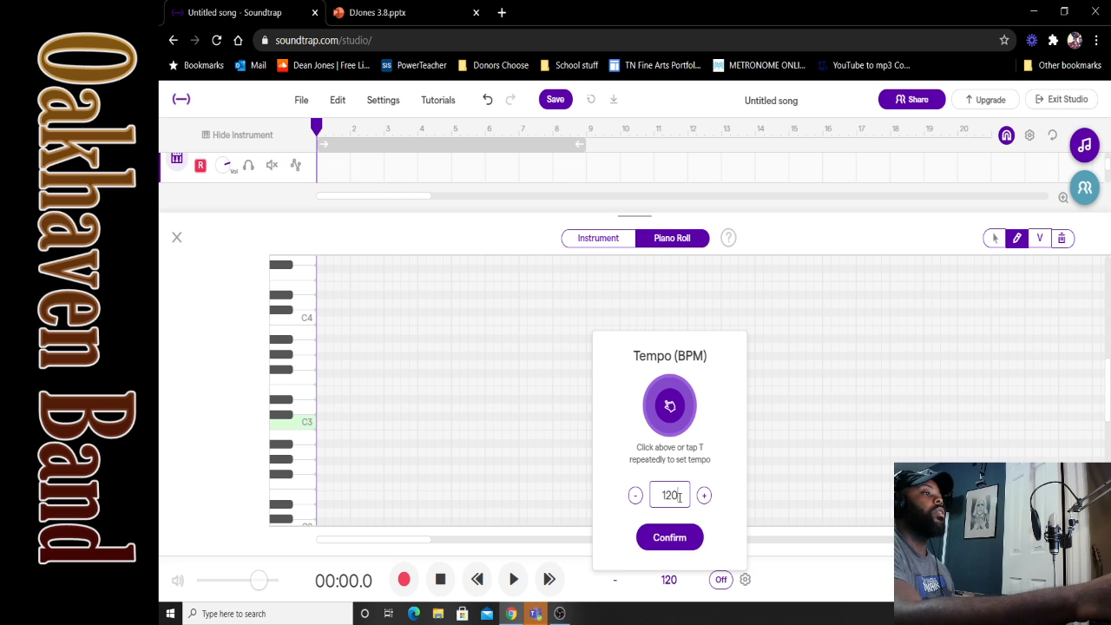
pyautogui.doubleClick(679, 495)
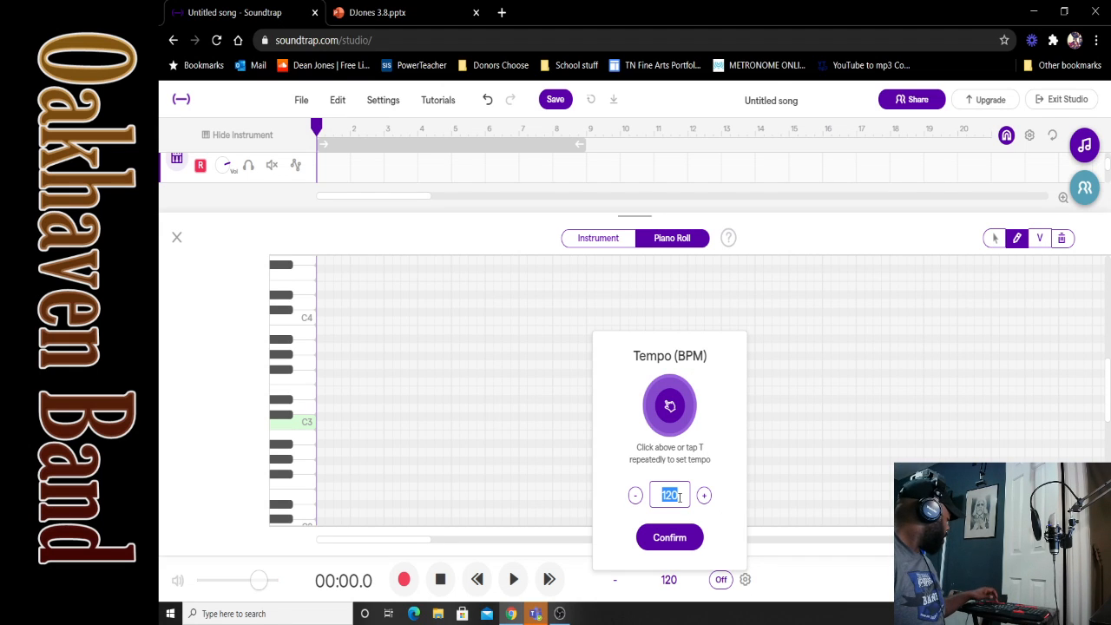
pyautogui.write('85')
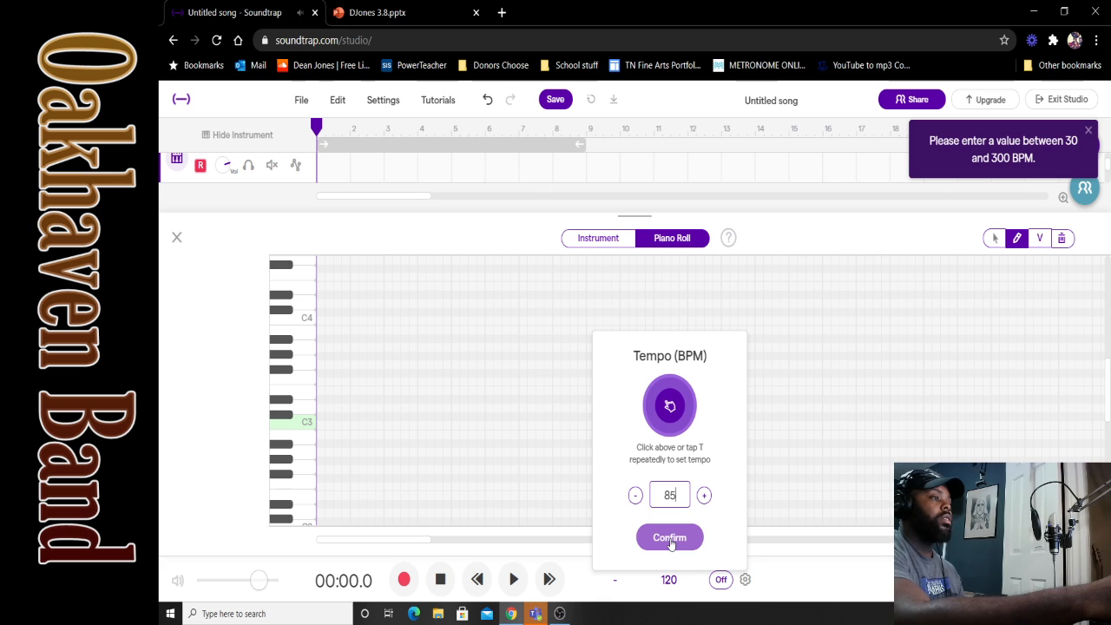
pyautogui.click(671, 538)
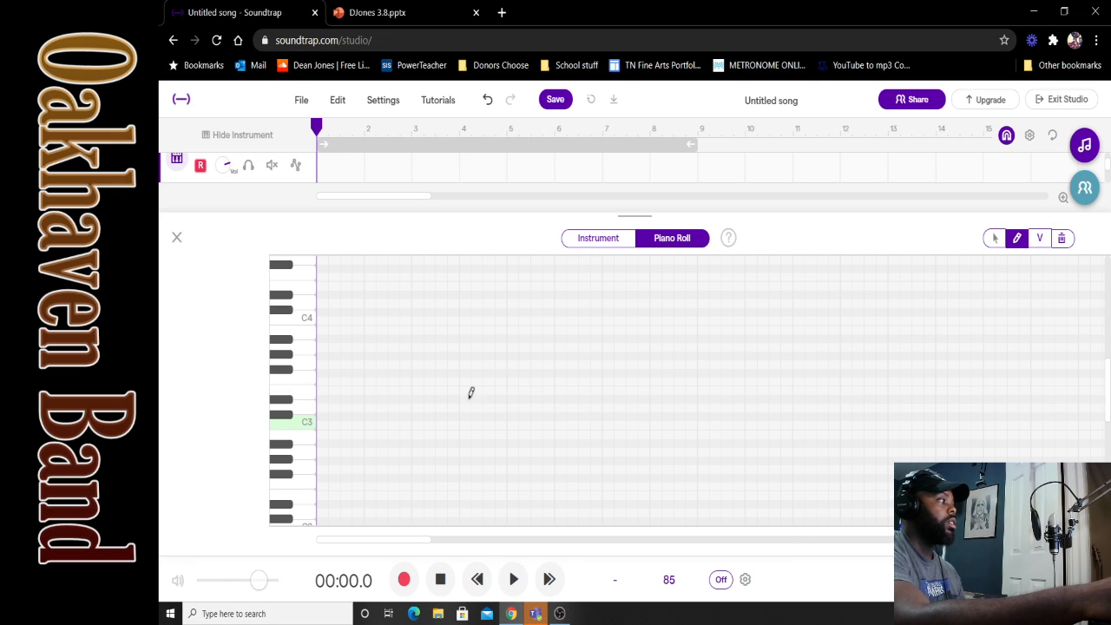
# Step: Draw a G minor chord of G3, A#3 and D4 in bar 1, each note one full bar long
pyautogui.click(322, 380)
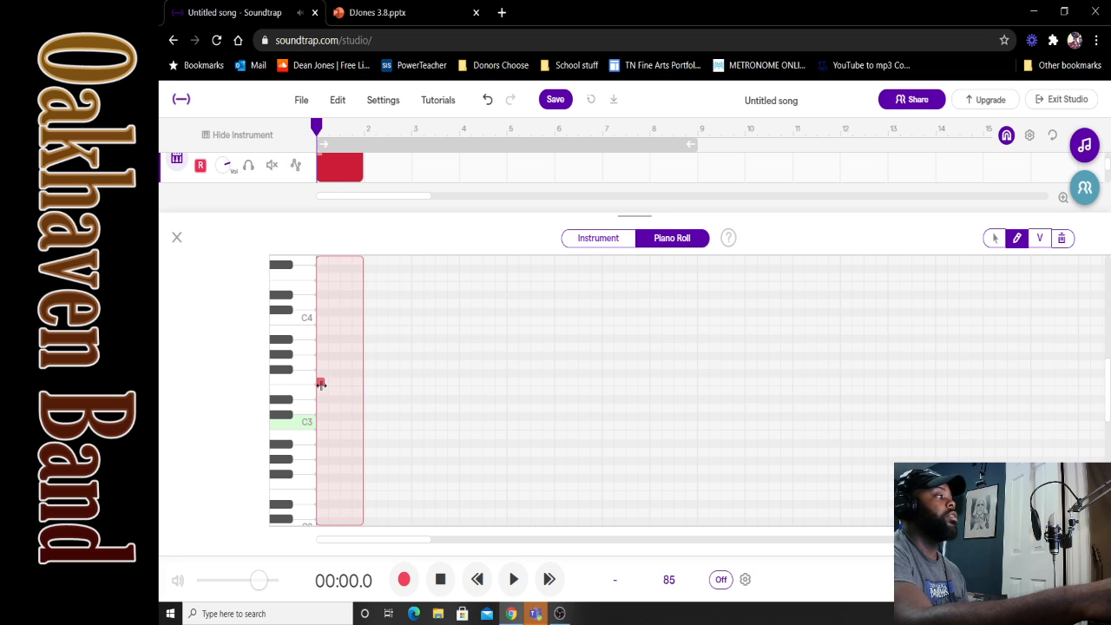
pyautogui.moveTo(320, 387); pyautogui.dragTo(324, 371)
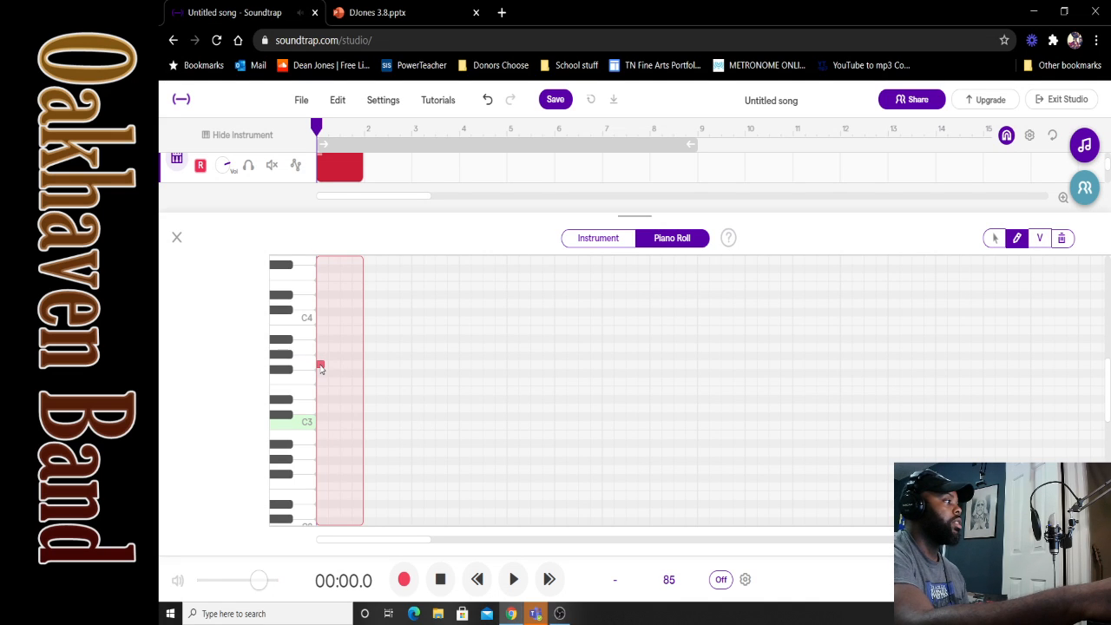
pyautogui.moveTo(323, 363); pyautogui.dragTo(363, 361)
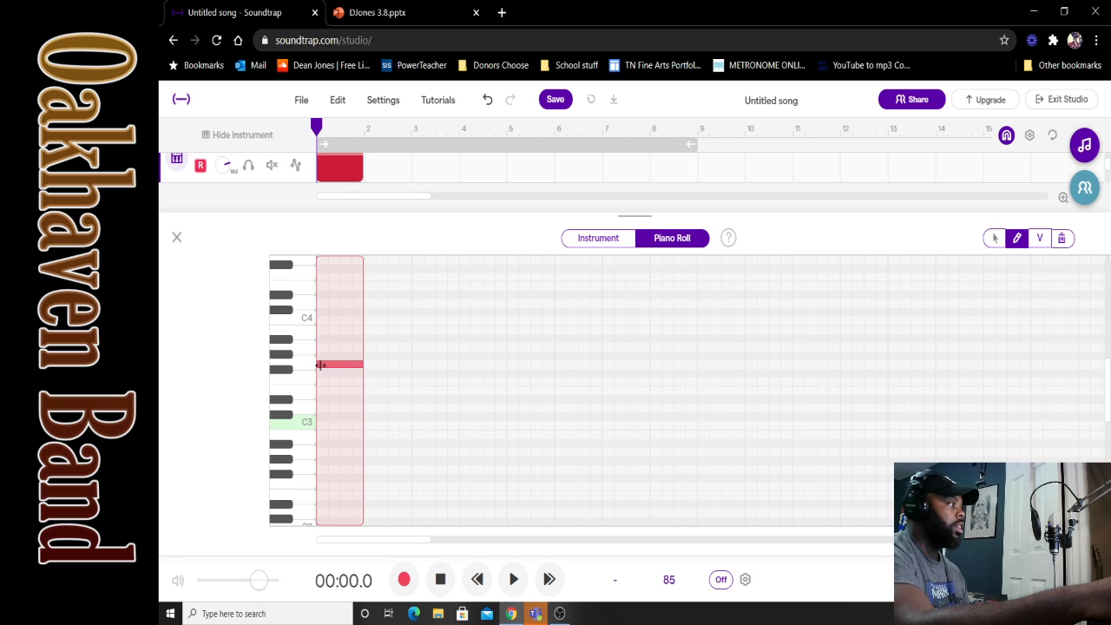
pyautogui.scroll(2, 384, 373)
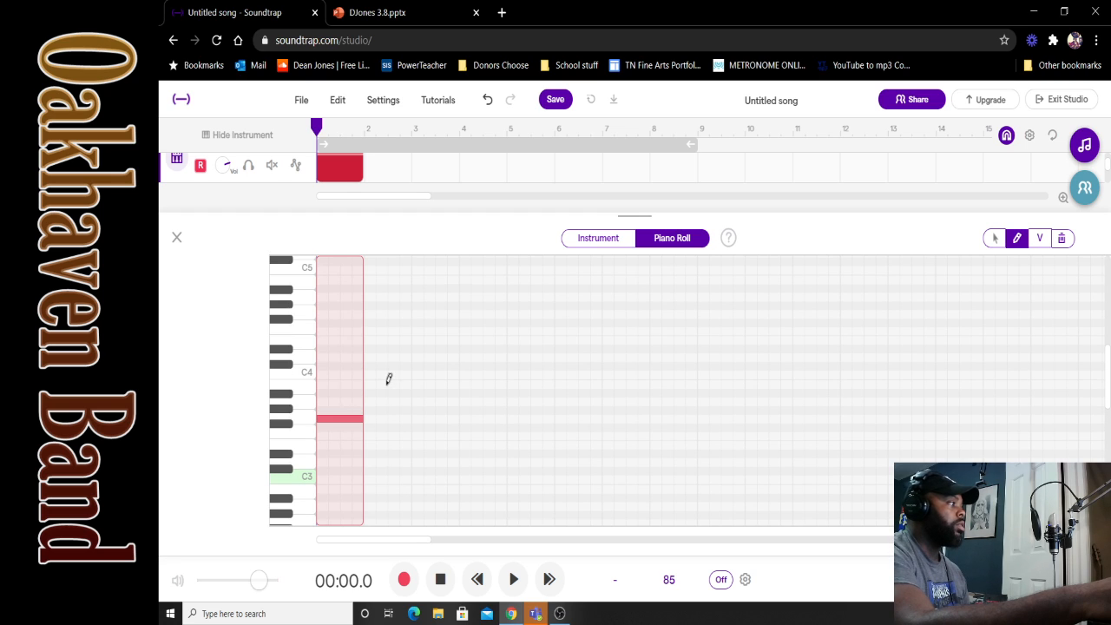
pyautogui.click(322, 393)
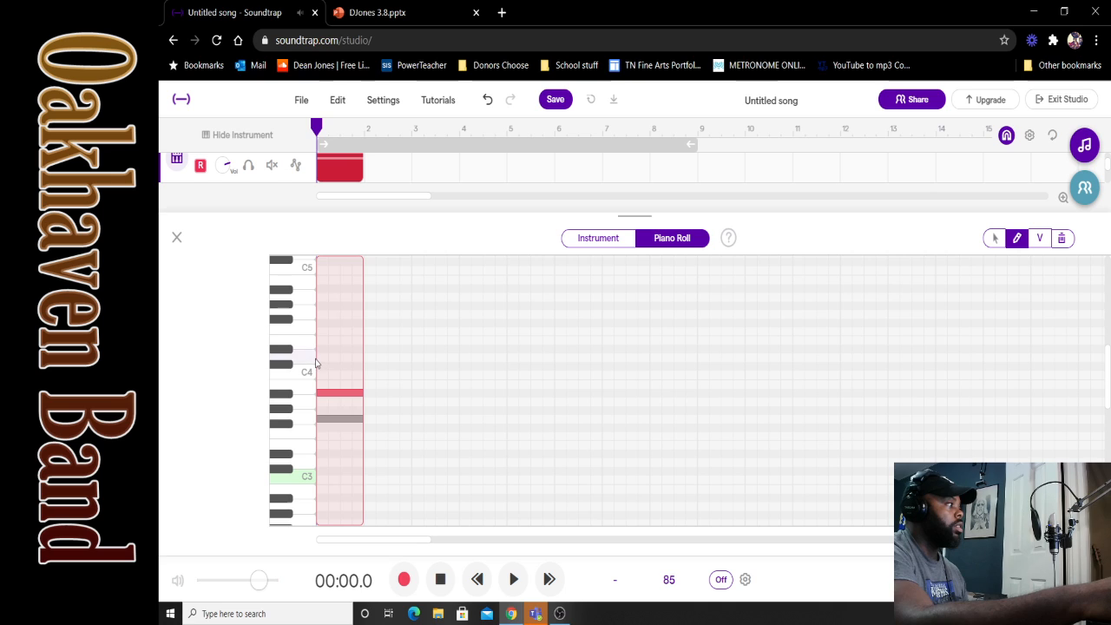
pyautogui.click(321, 357)
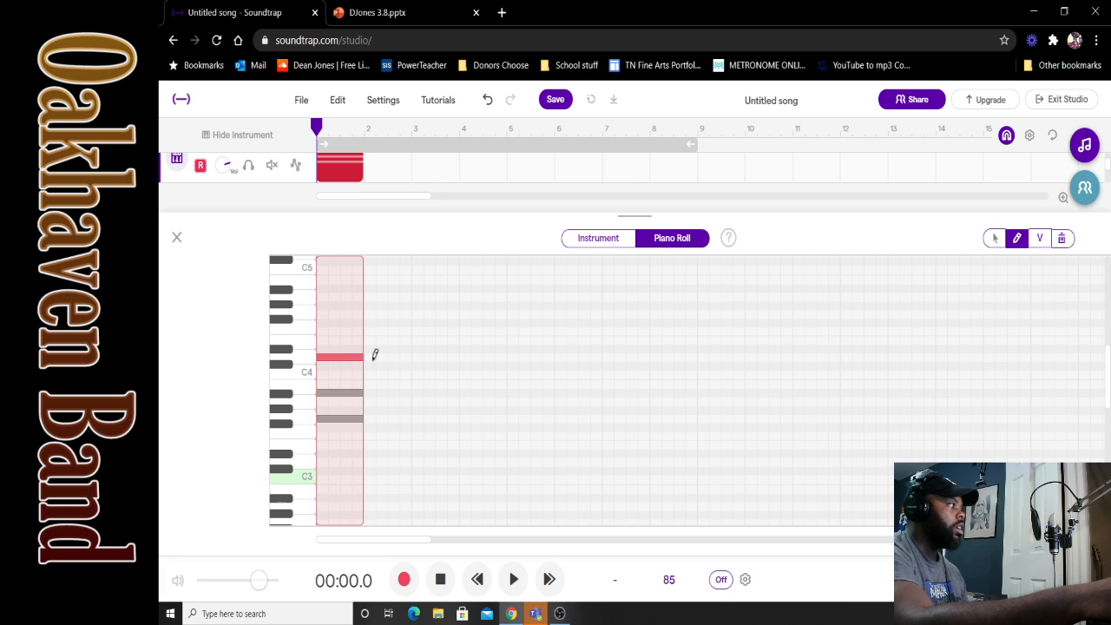
# Step: Draw a D minor chord of D4, F4 and A4 in bar 2, each note one full bar long
pyautogui.scroll(1, 393, 375)
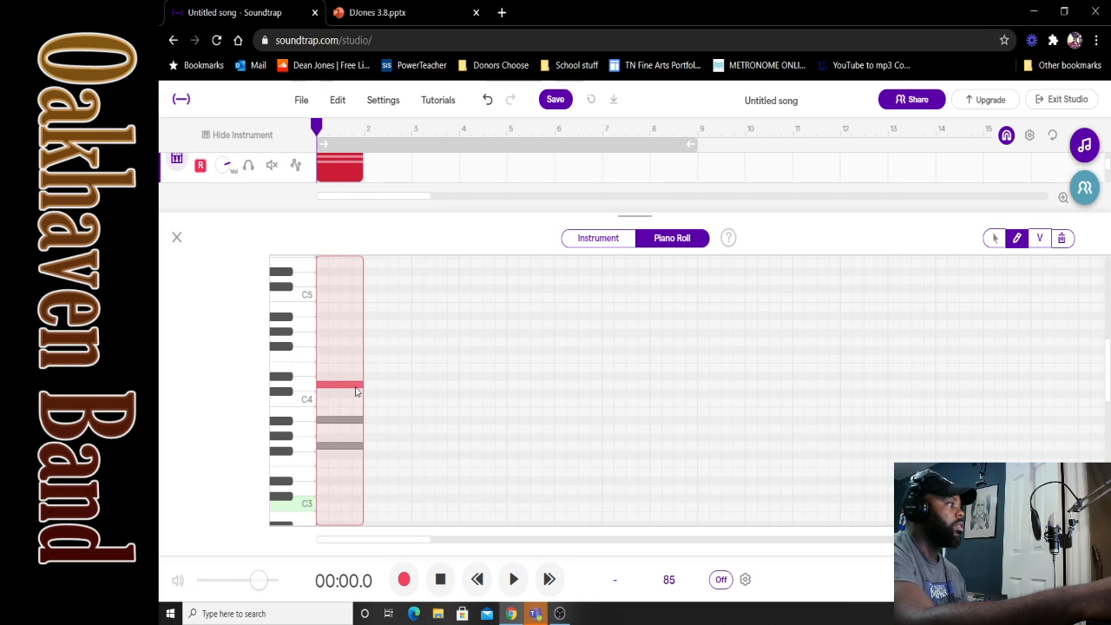
pyautogui.click(368, 384)
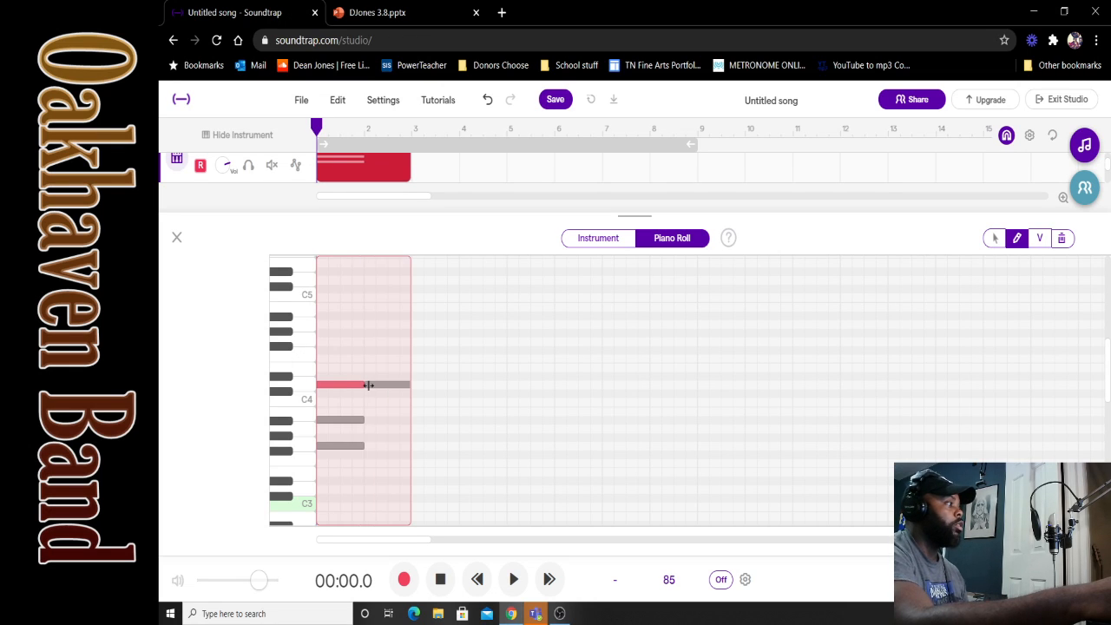
pyautogui.click(387, 385)
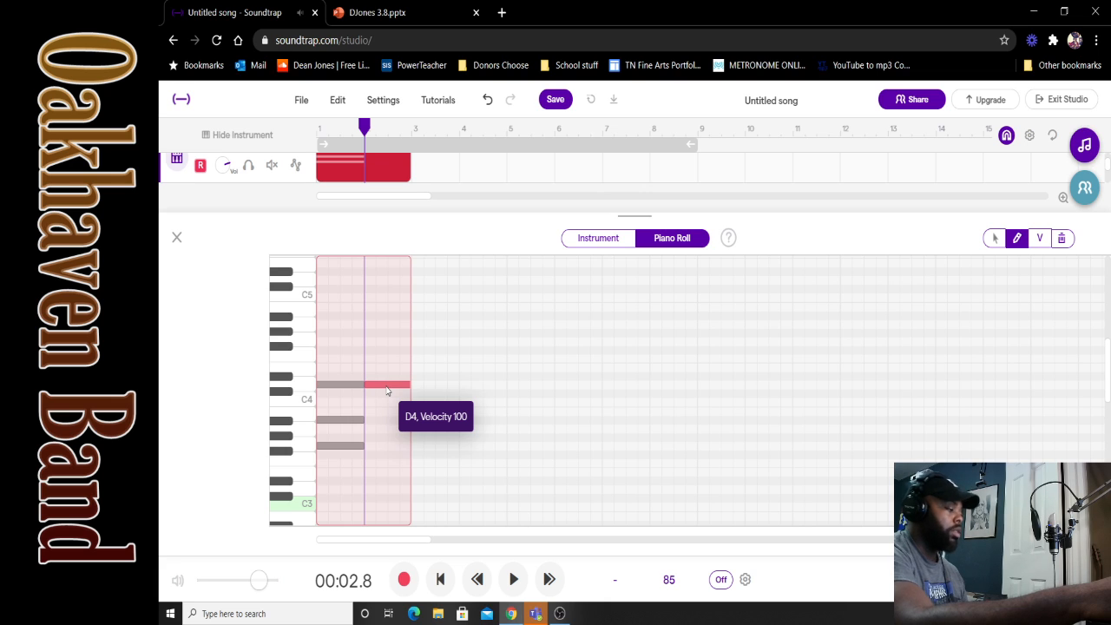
pyautogui.scroll(1, 387, 389)
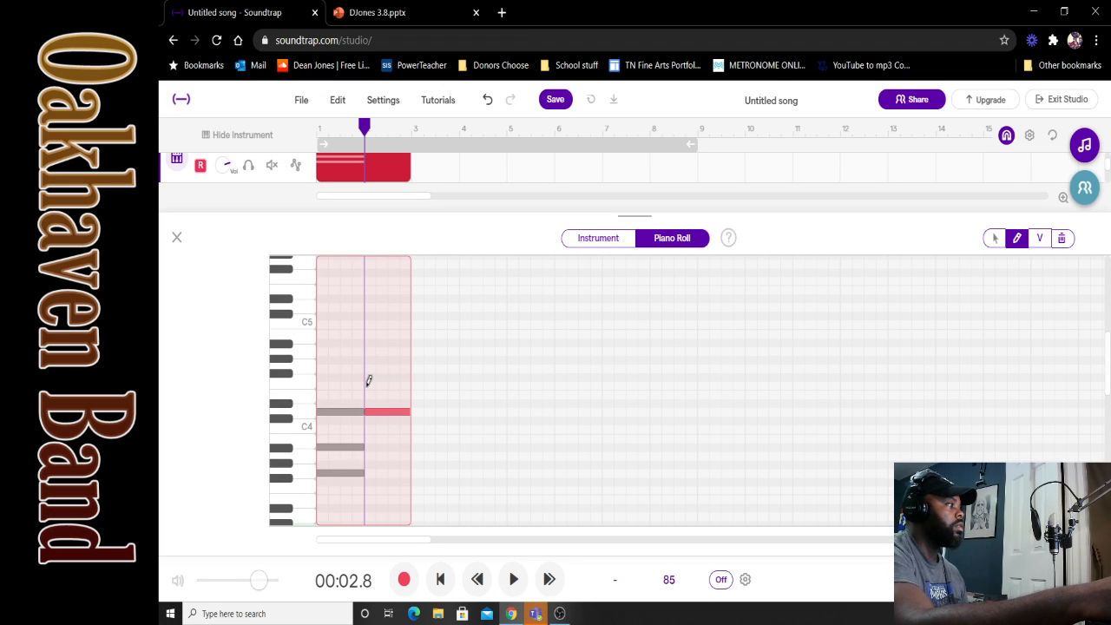
pyautogui.click(368, 385)
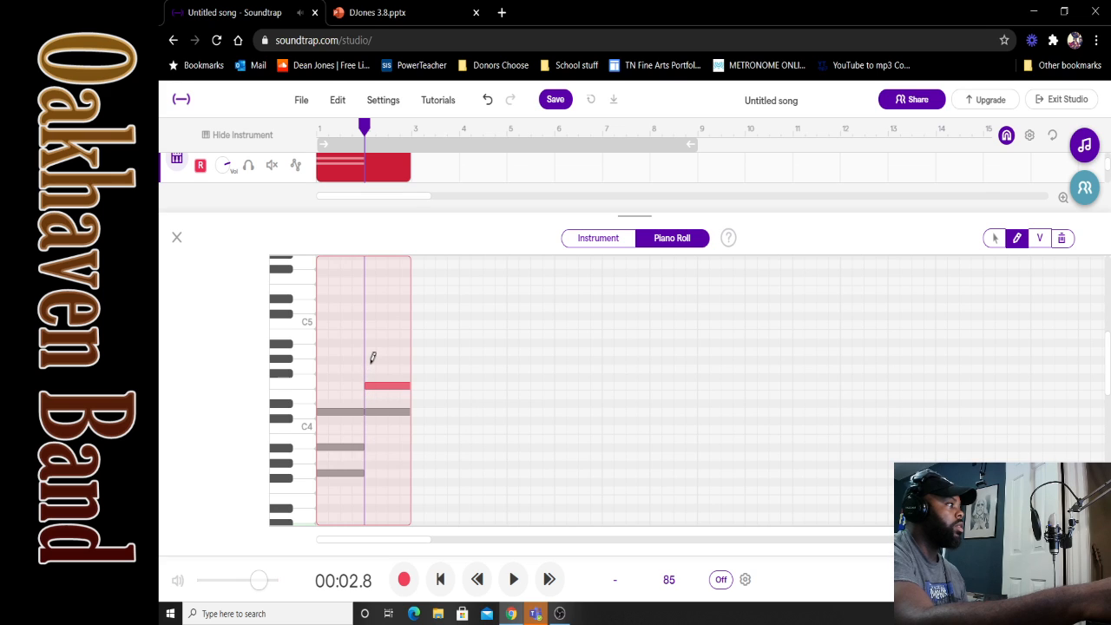
pyautogui.click(372, 350)
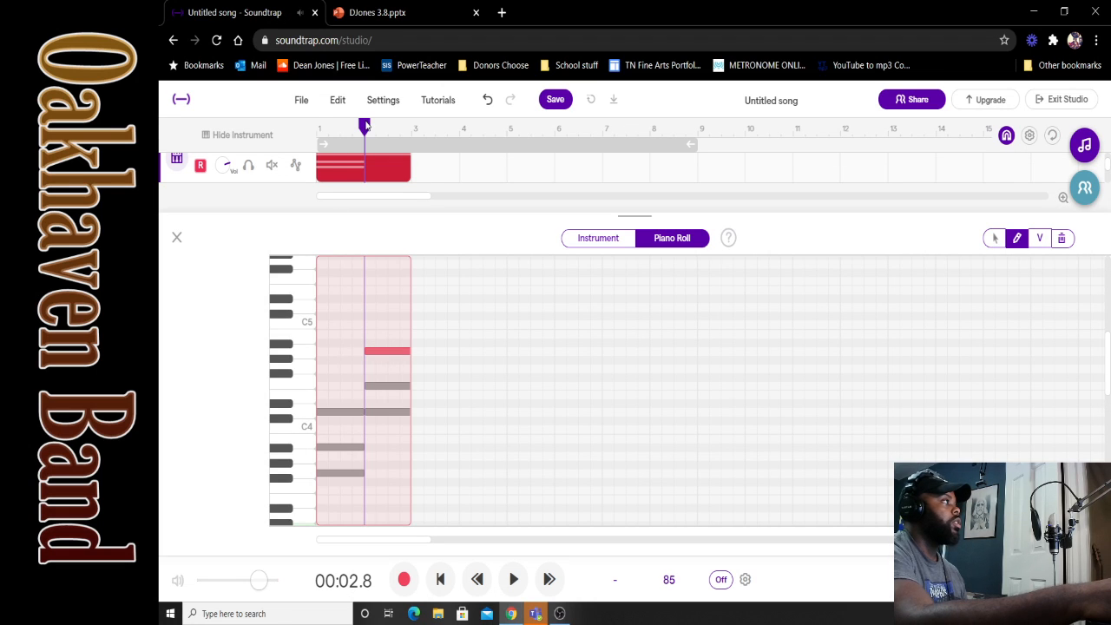
# Step: Play the two-bar chord progression back from the start of the song and stop playback
pyautogui.moveTo(366, 128); pyautogui.dragTo(286, 133)
pyautogui.scroll(2, 486, 364)
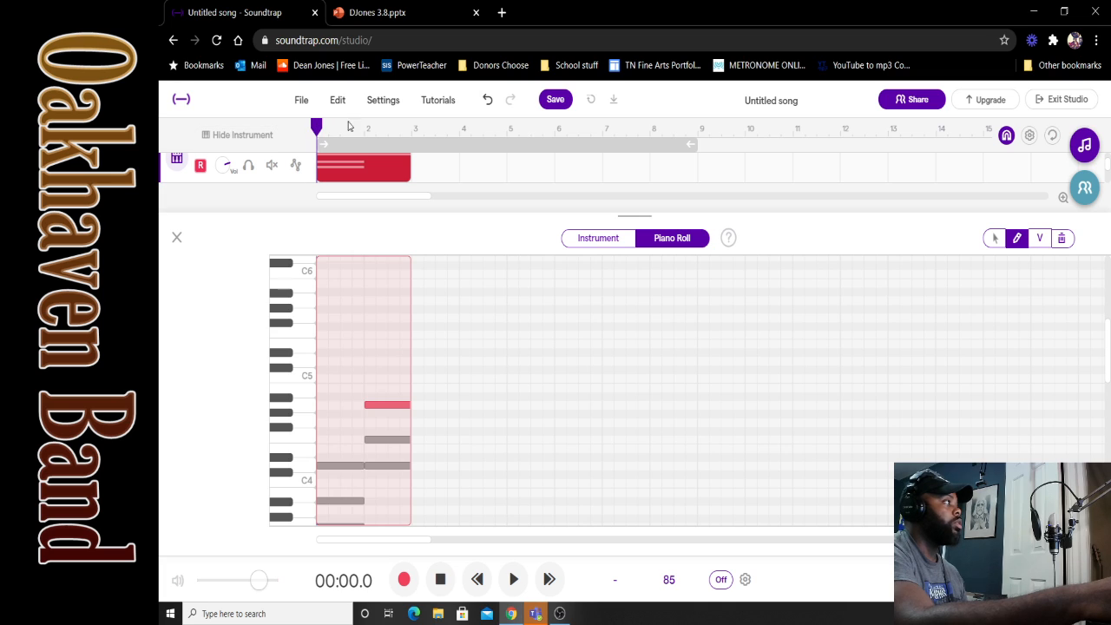
pyautogui.moveTo(322, 128)
pyautogui.mouseDown()
pyautogui.moveTo(409, 128)
pyautogui.moveTo(315, 127)
pyautogui.mouseUp()
pyautogui.scroll(-2, 384, 377)
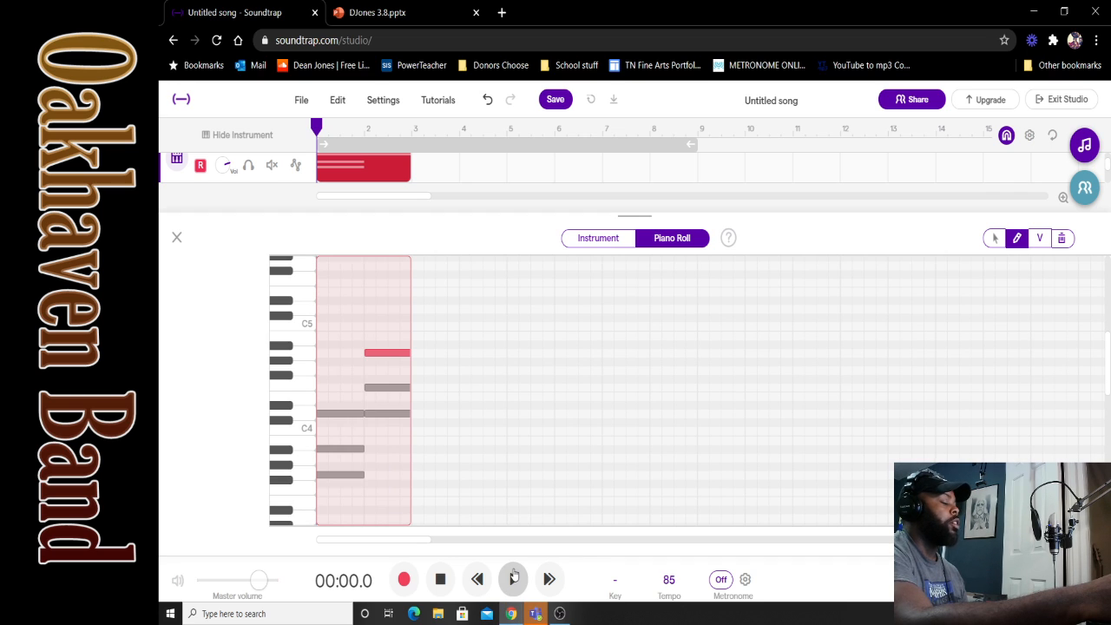
pyautogui.click(513, 579)
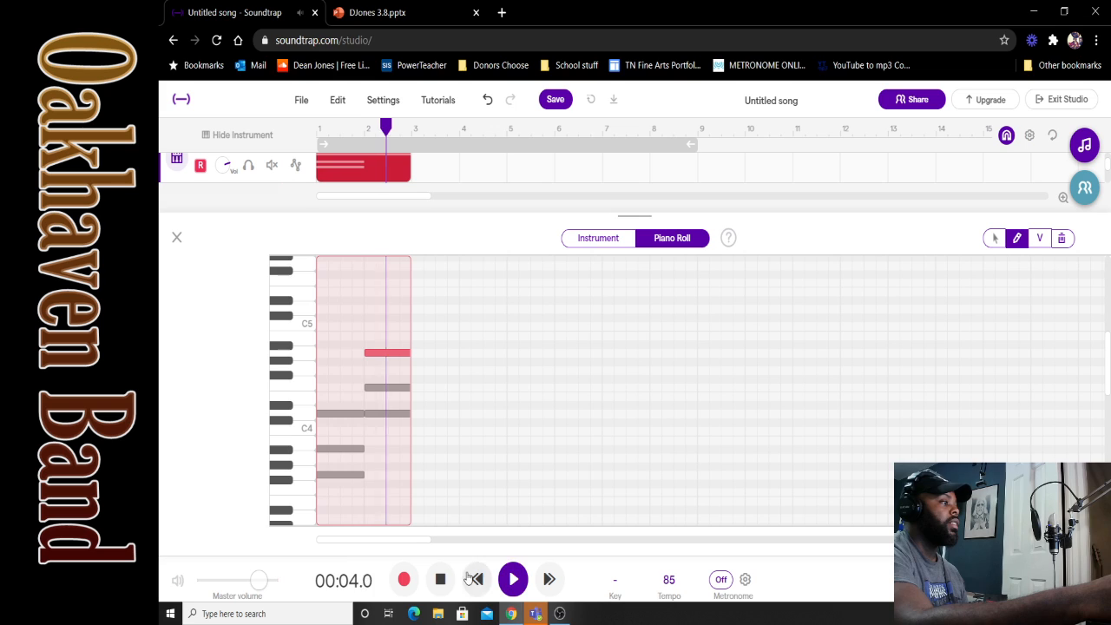
pyautogui.click(442, 580)
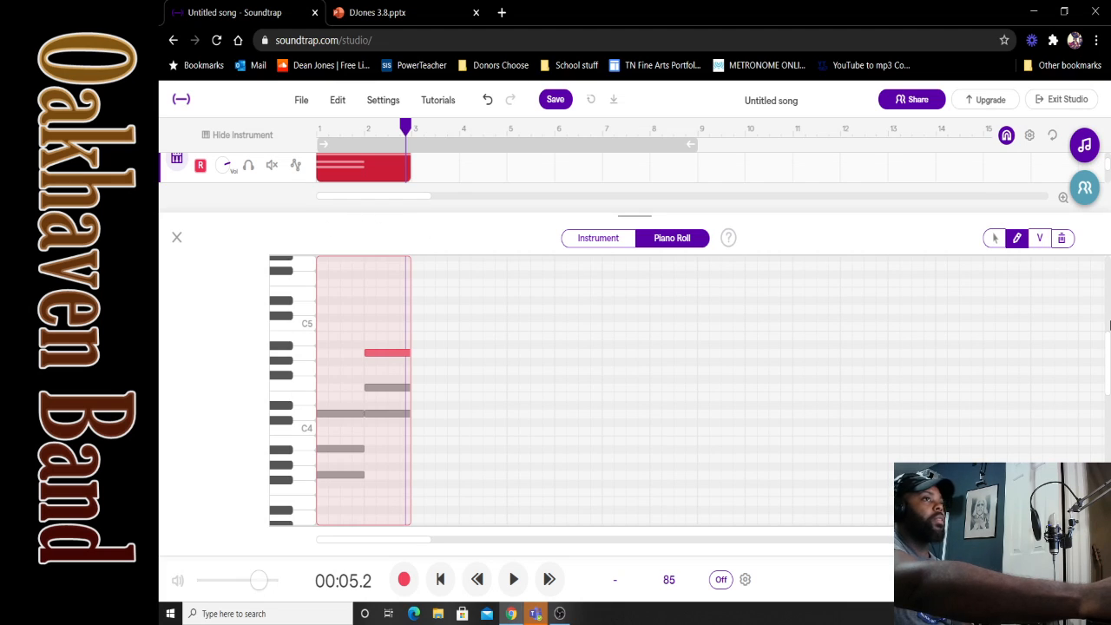
# Step: Reopen the Lucid region's notes and consult the B♭ chord chart in the DJones 3.8 PowerPoint before returning to Soundtrap
pyautogui.click(175, 239)
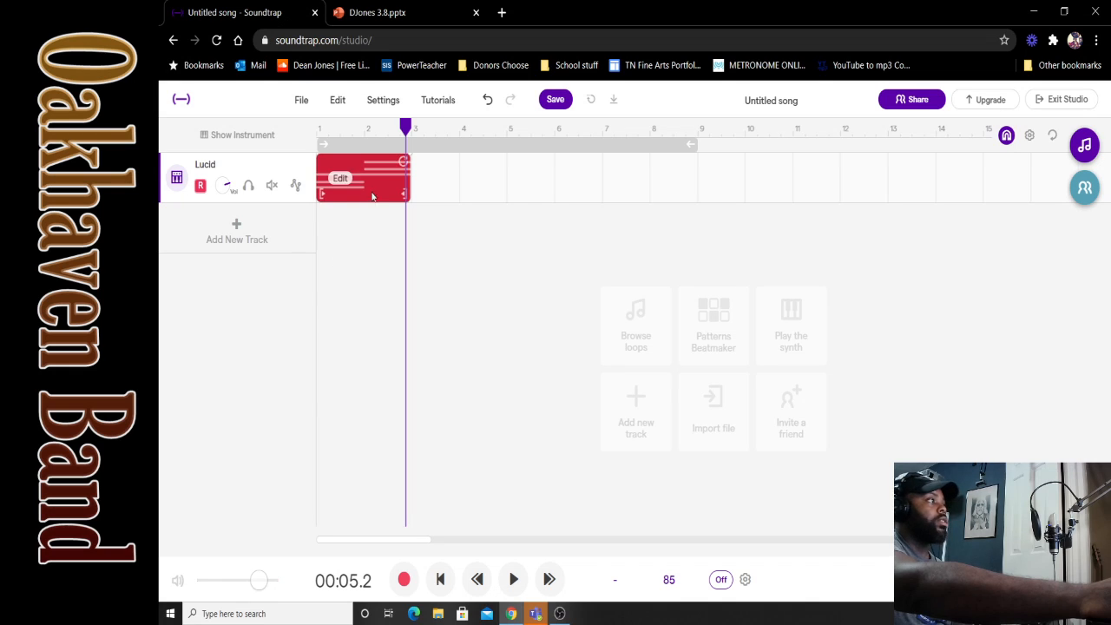
pyautogui.moveTo(334, 192)
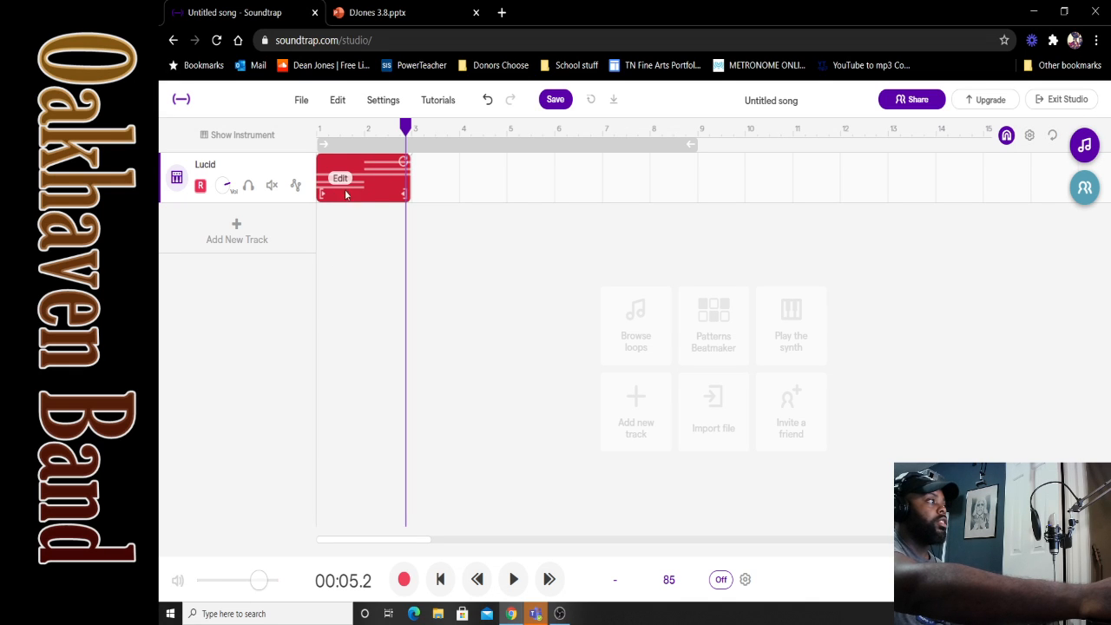
pyautogui.click(341, 168)
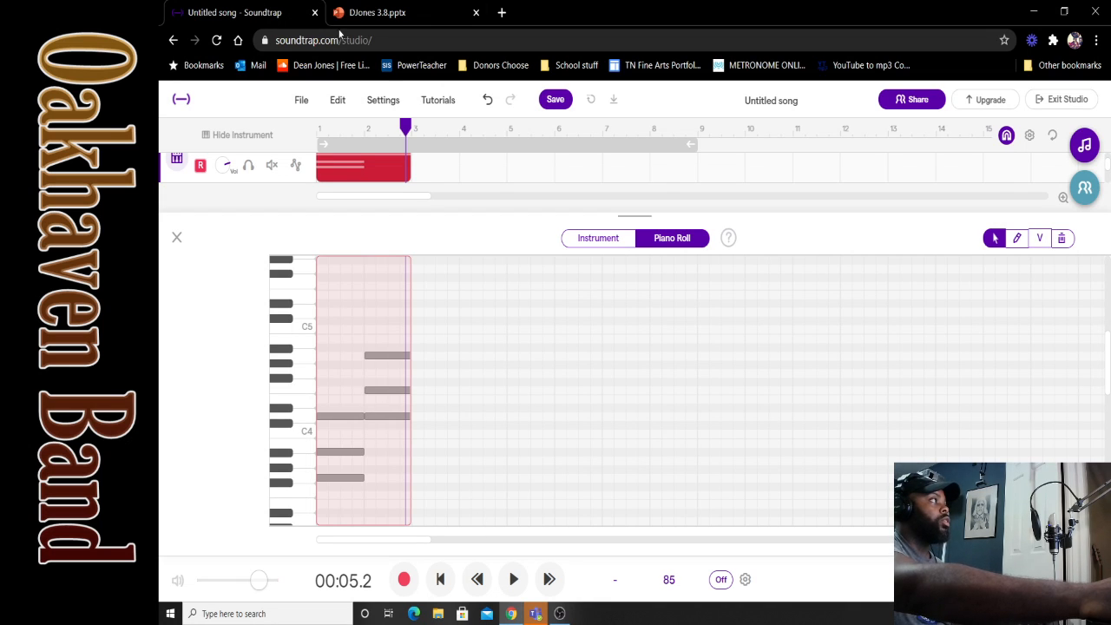
pyautogui.click(414, 12)
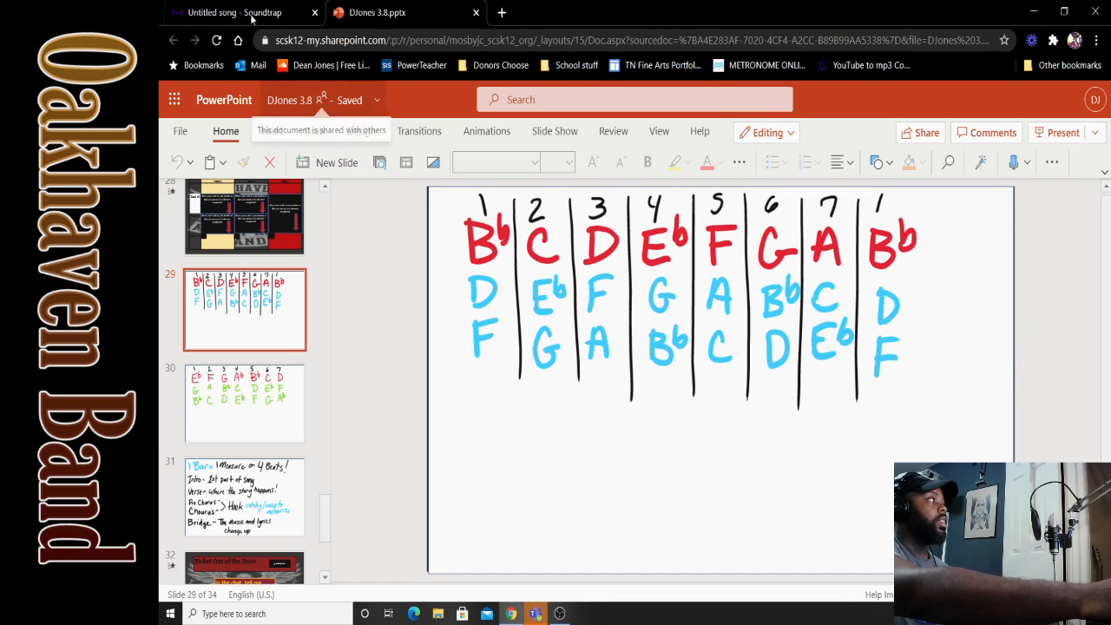
pyautogui.click(247, 12)
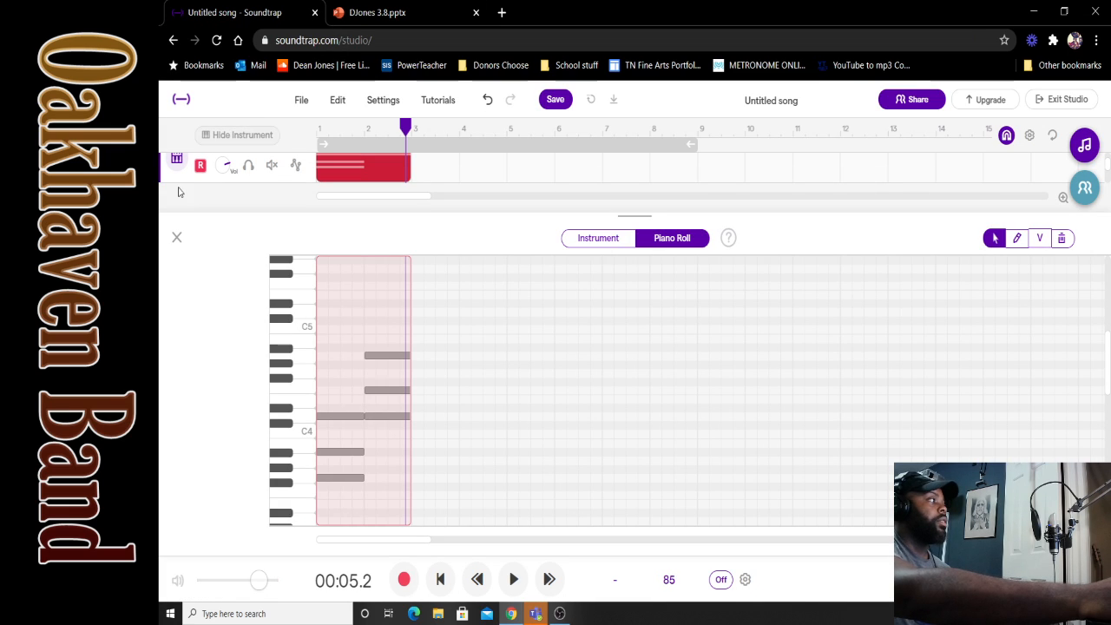
# Step: Close the piano roll and add a new Guitar & bass track to the song
pyautogui.click(175, 237)
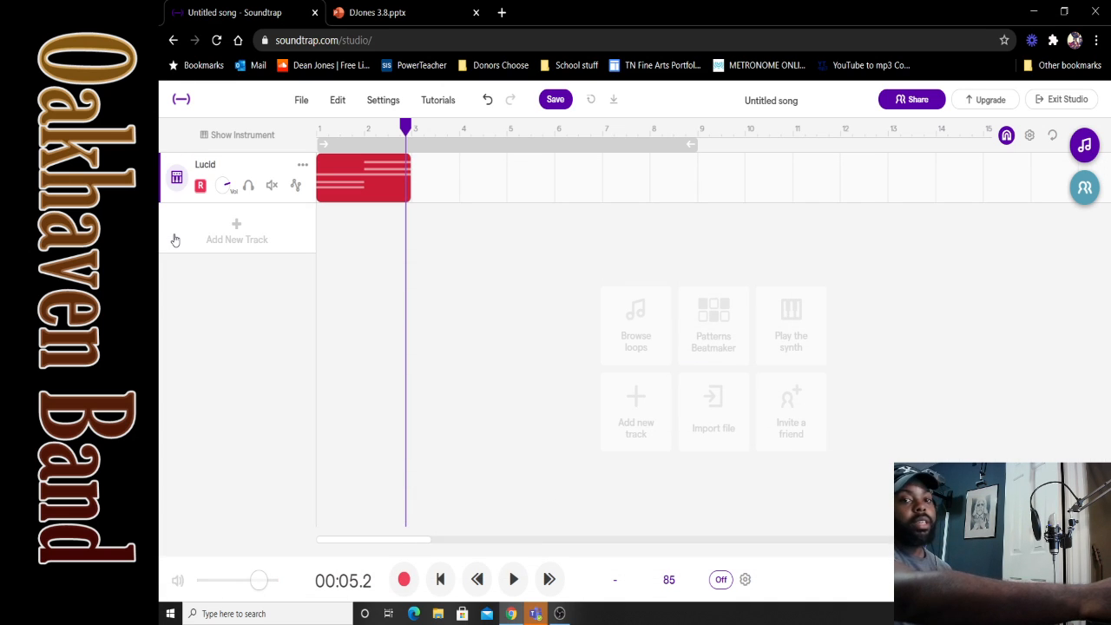
pyautogui.click(237, 227)
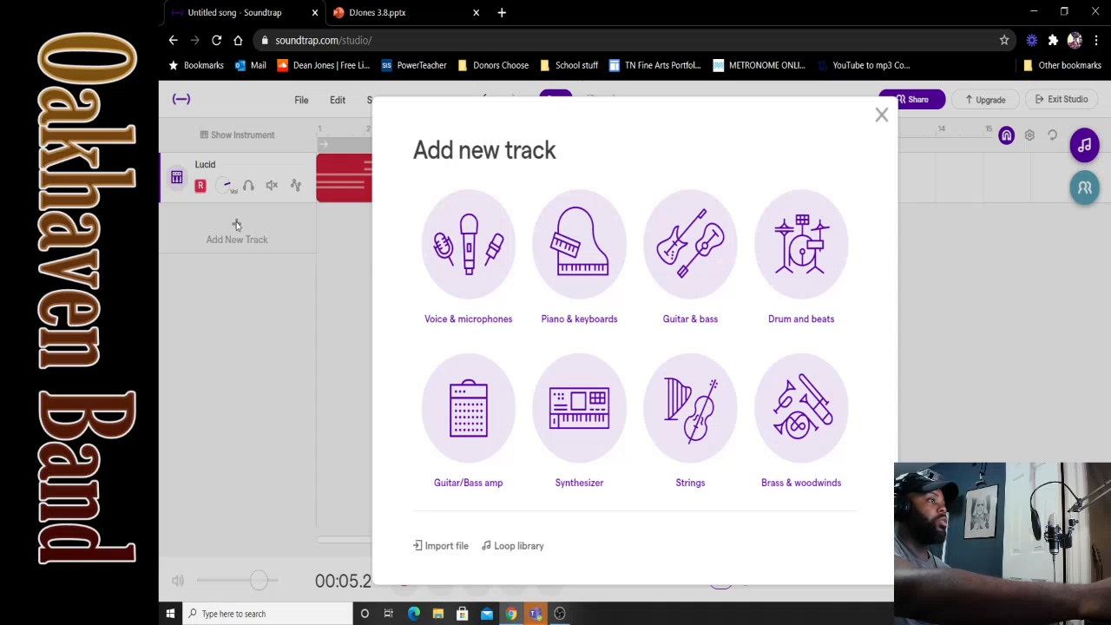
pyautogui.click(684, 272)
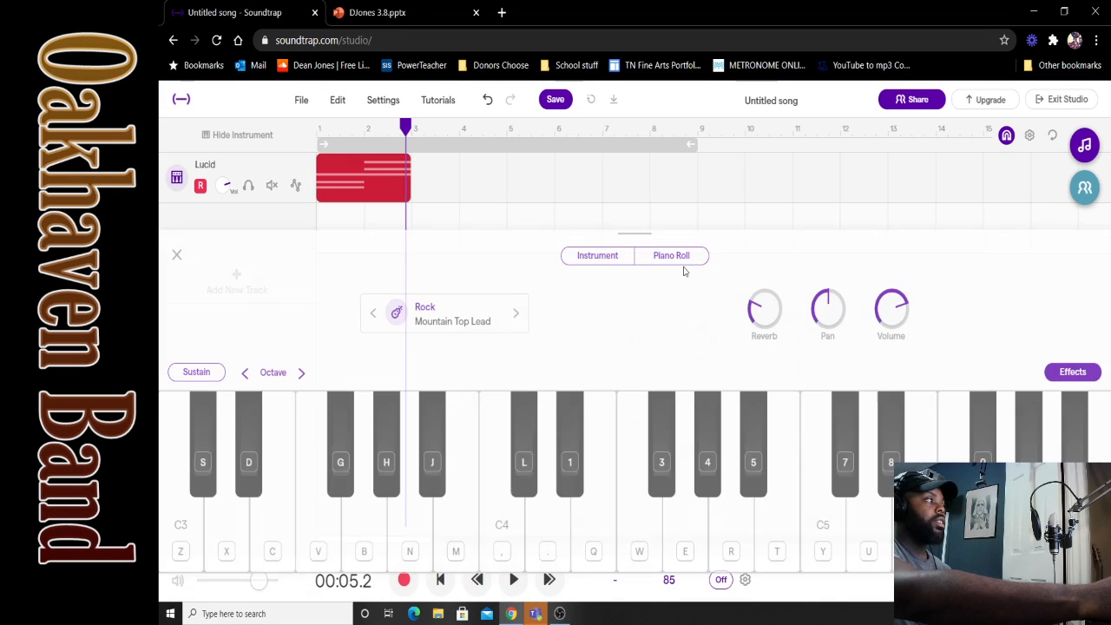
# Step: Assign the Gritty Bass preset from the Bass - Synth category to the new track
pyautogui.click(449, 288)
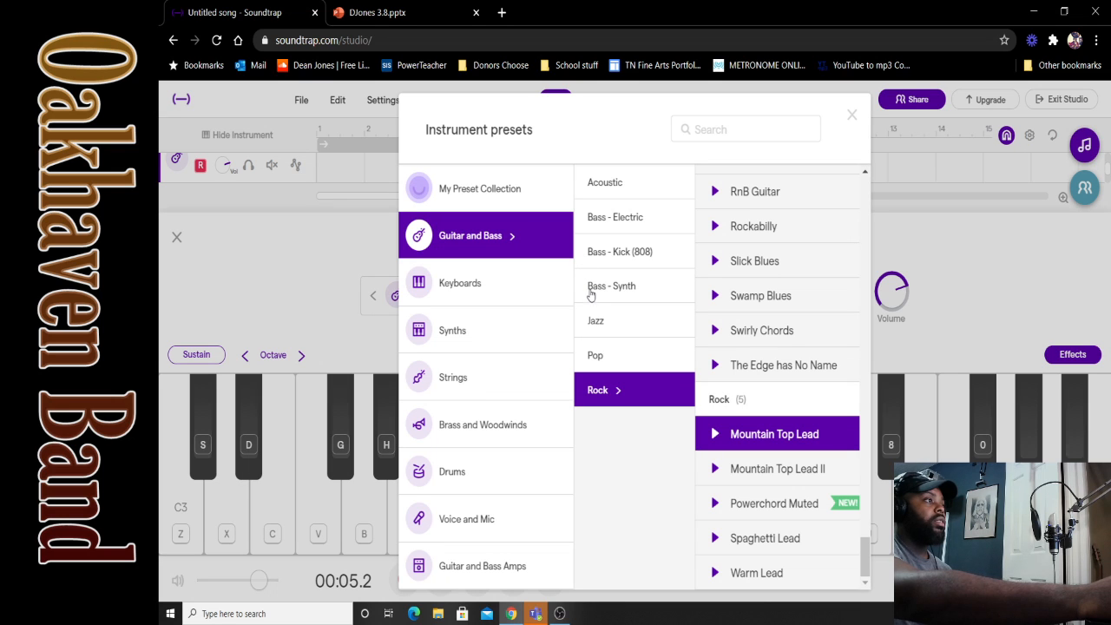
pyautogui.click(592, 289)
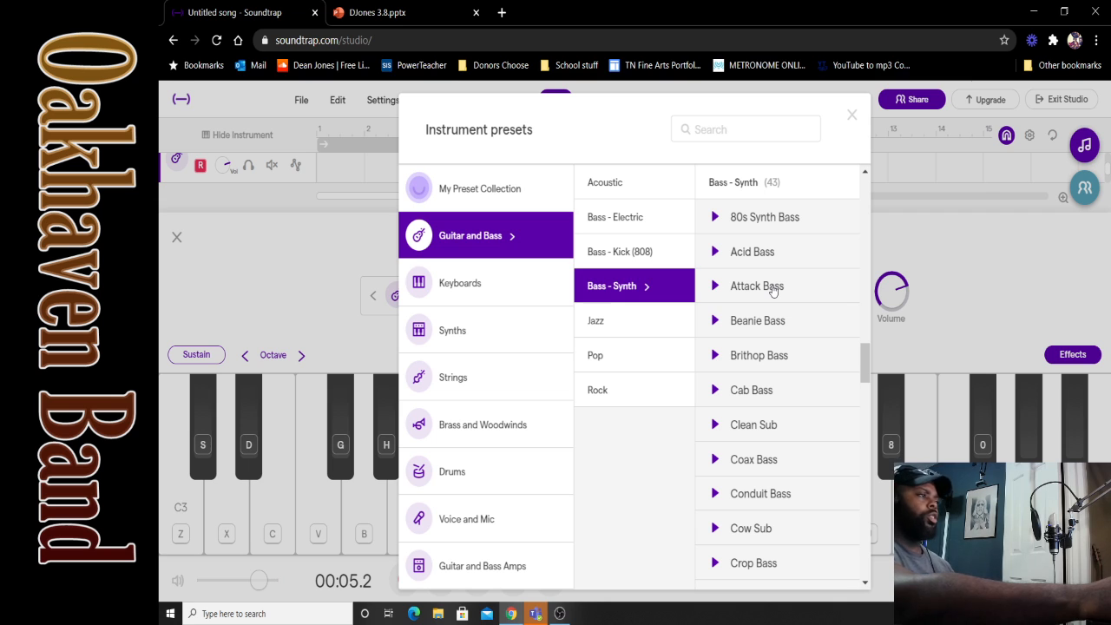
pyautogui.scroll(-5, 803, 354)
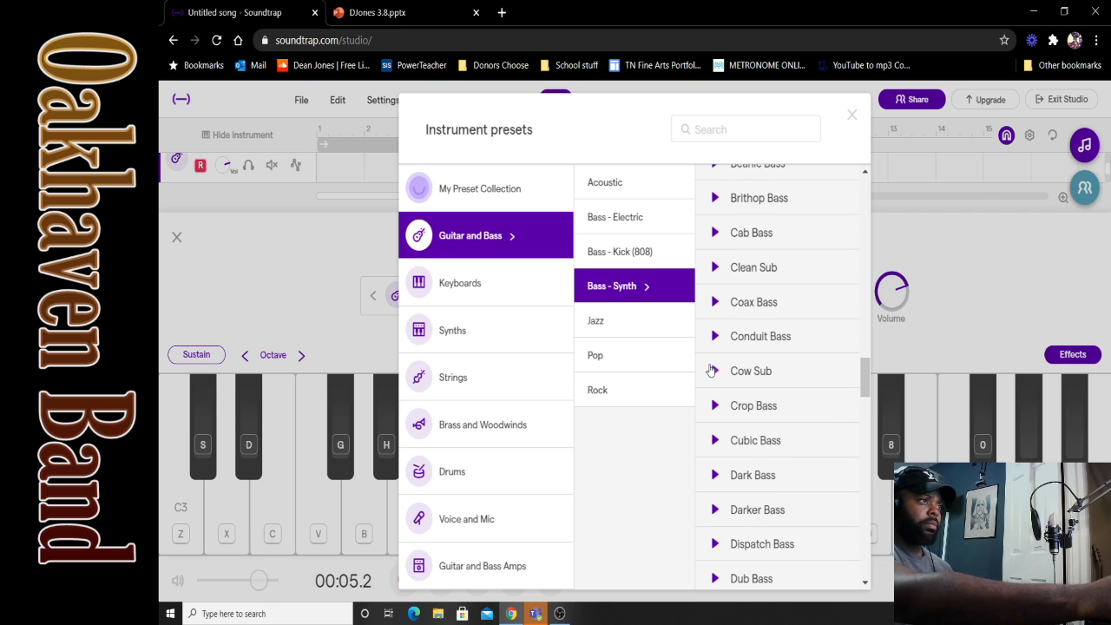
pyautogui.scroll(2, 774, 377)
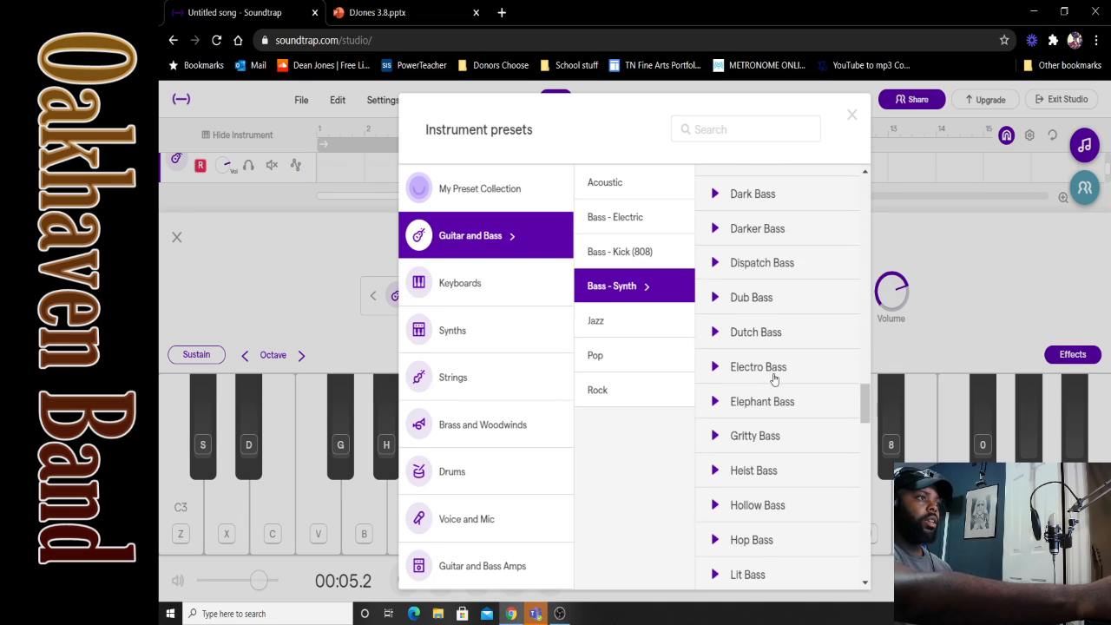
pyautogui.scroll(-2, 774, 378)
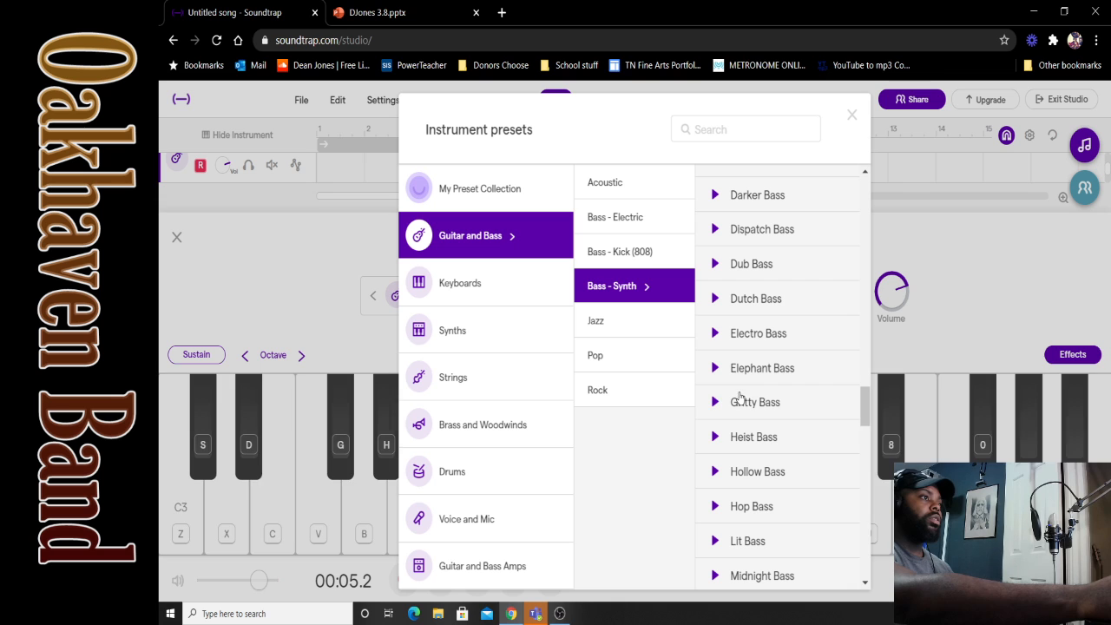
pyautogui.click(740, 400)
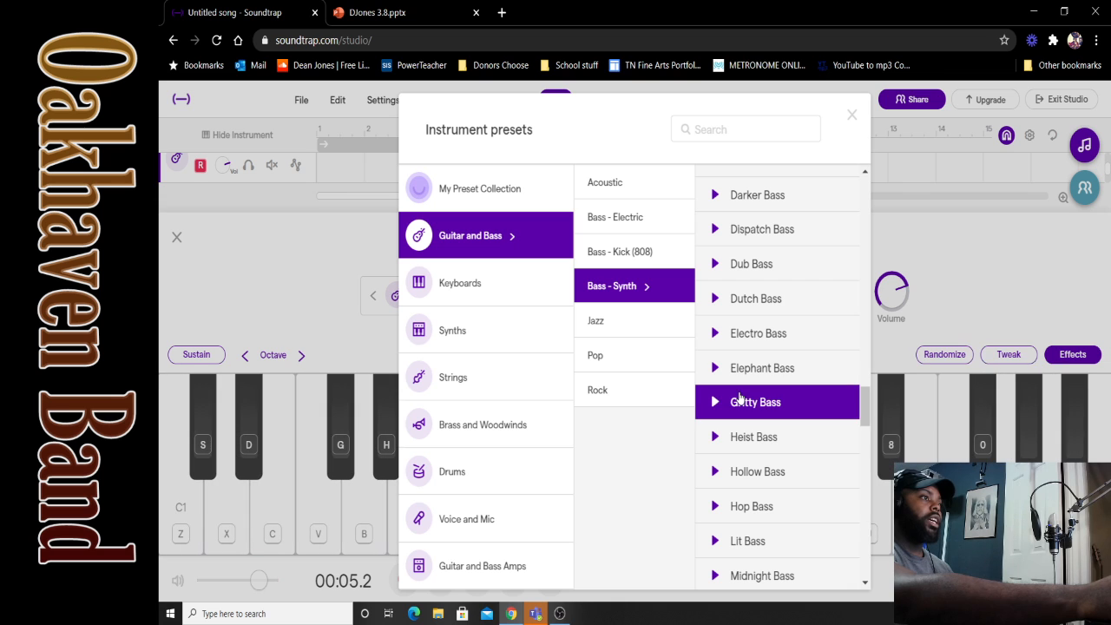
pyautogui.click(852, 116)
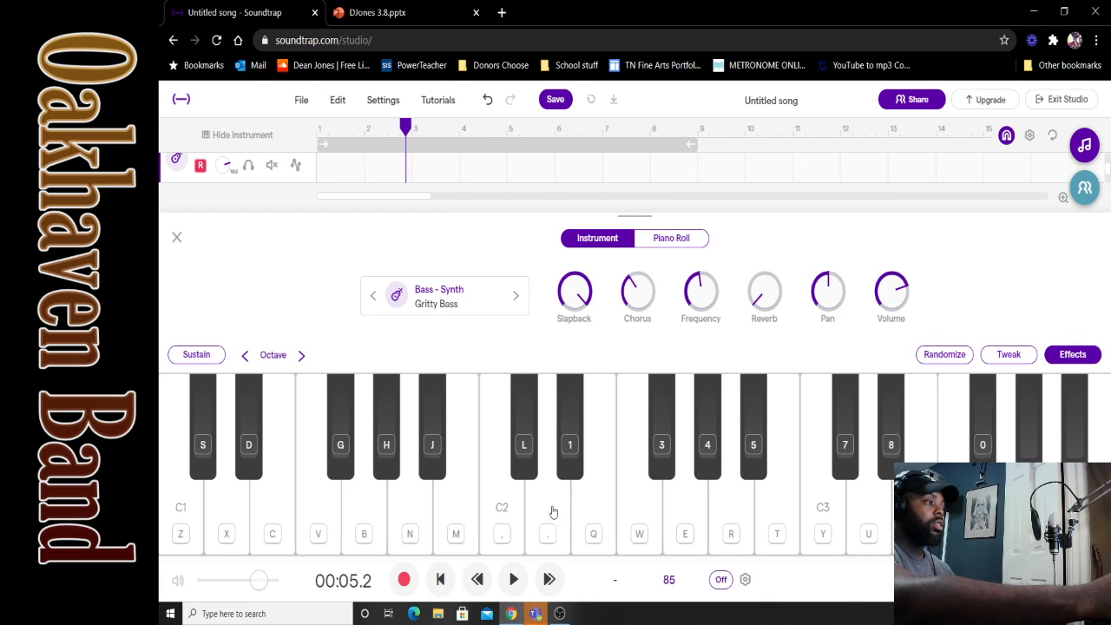
# Step: Audition the bass notes F2, G2, A2 and B2 on the on-screen keyboard
pyautogui.click(637, 506)
pyautogui.click(686, 508)
pyautogui.click(731, 508)
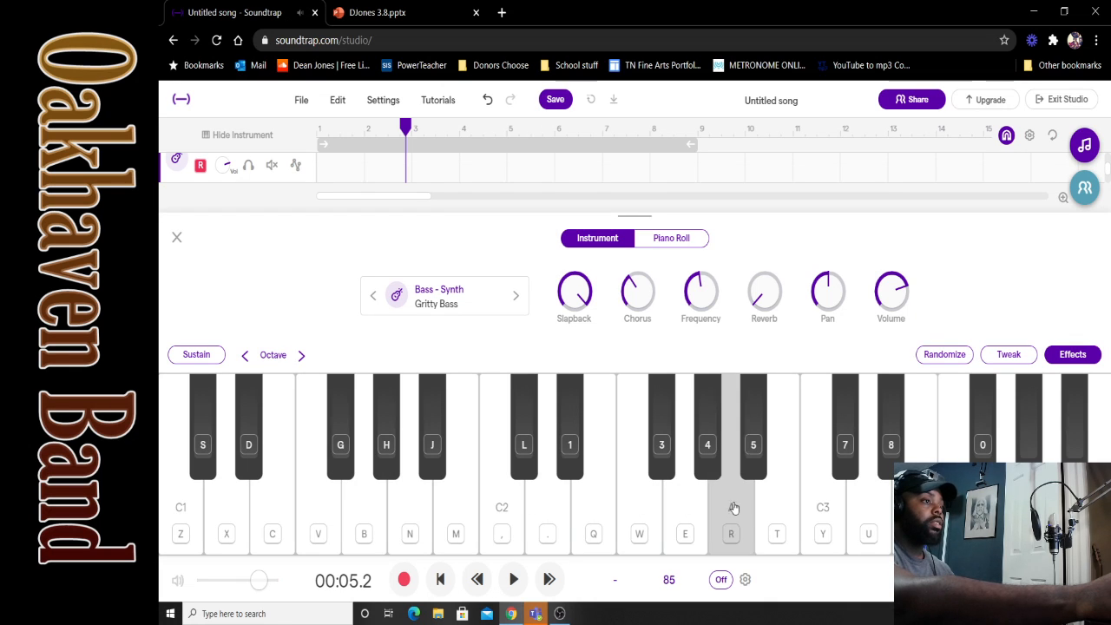
pyautogui.click(777, 512)
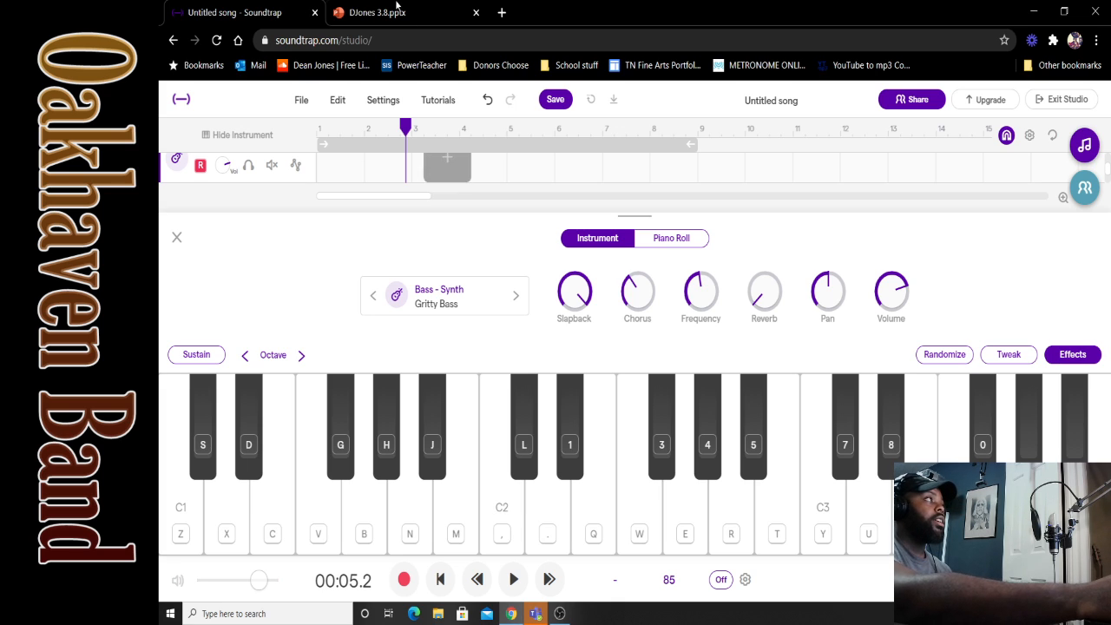
# Step: Check the chord chart in the DJones 3.8 PowerPoint and reopen the Lucid region's notes in Soundtrap
pyautogui.click(384, 10)
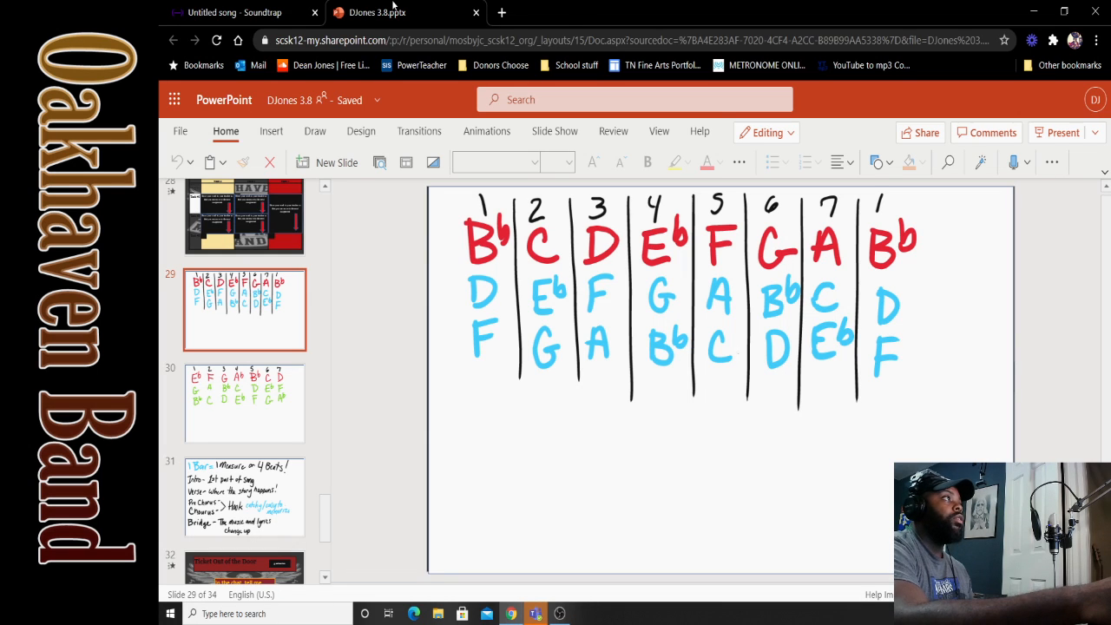
pyautogui.click(239, 17)
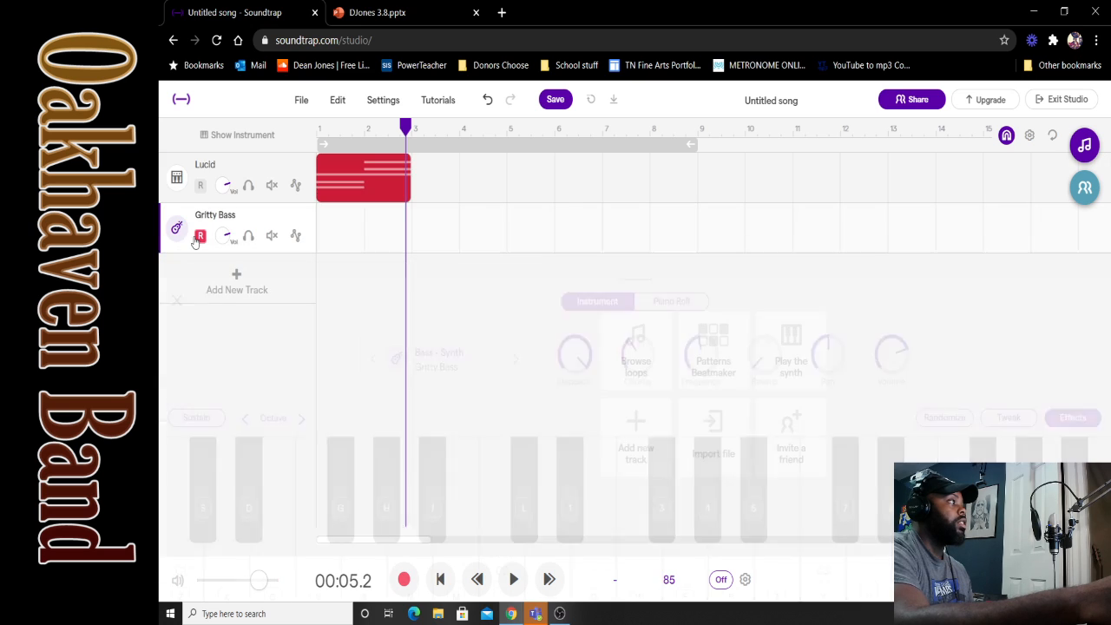
pyautogui.click(176, 237)
pyautogui.rightClick(345, 177)
pyautogui.click(346, 176)
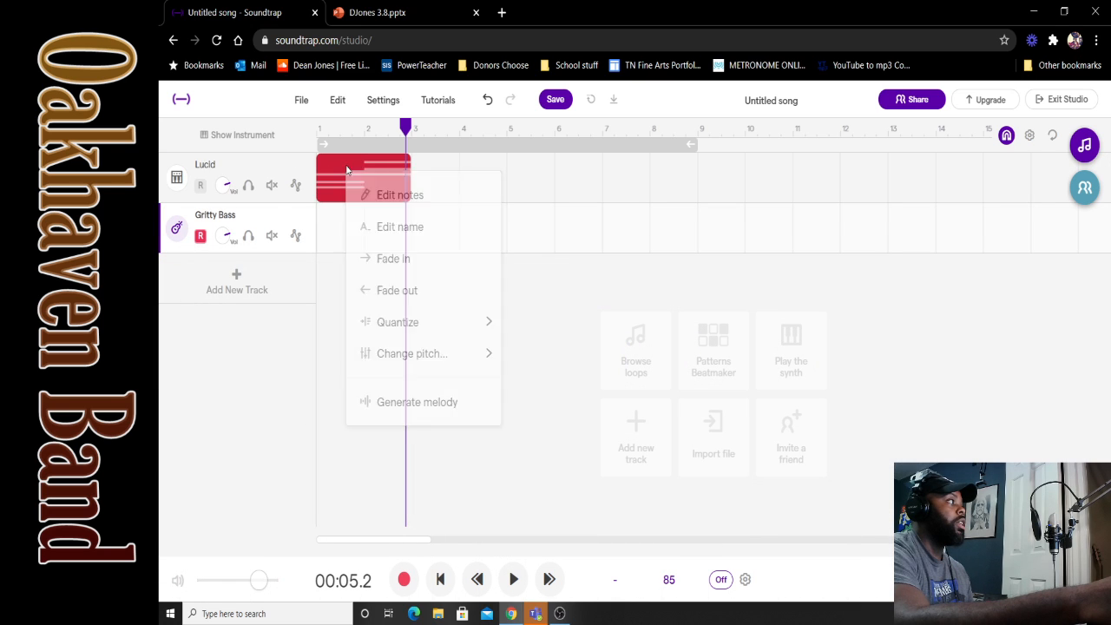
pyautogui.doubleClick(348, 159)
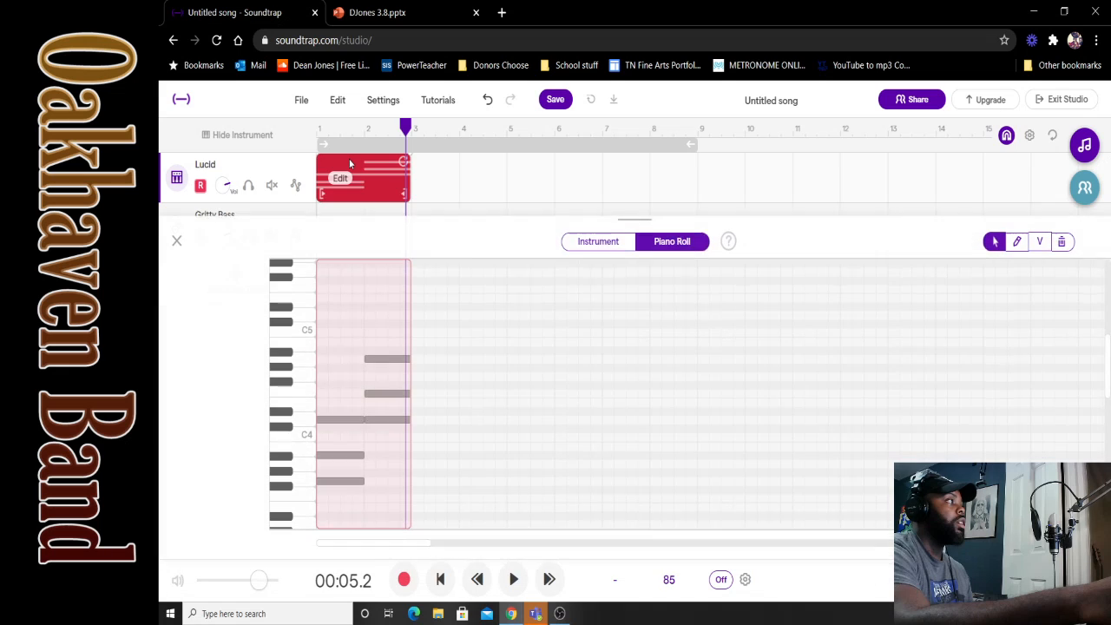
# Step: Audition the chord roots in the piano roll, alternating G3 in bar 1 and D4 in bar 2
pyautogui.click(342, 483)
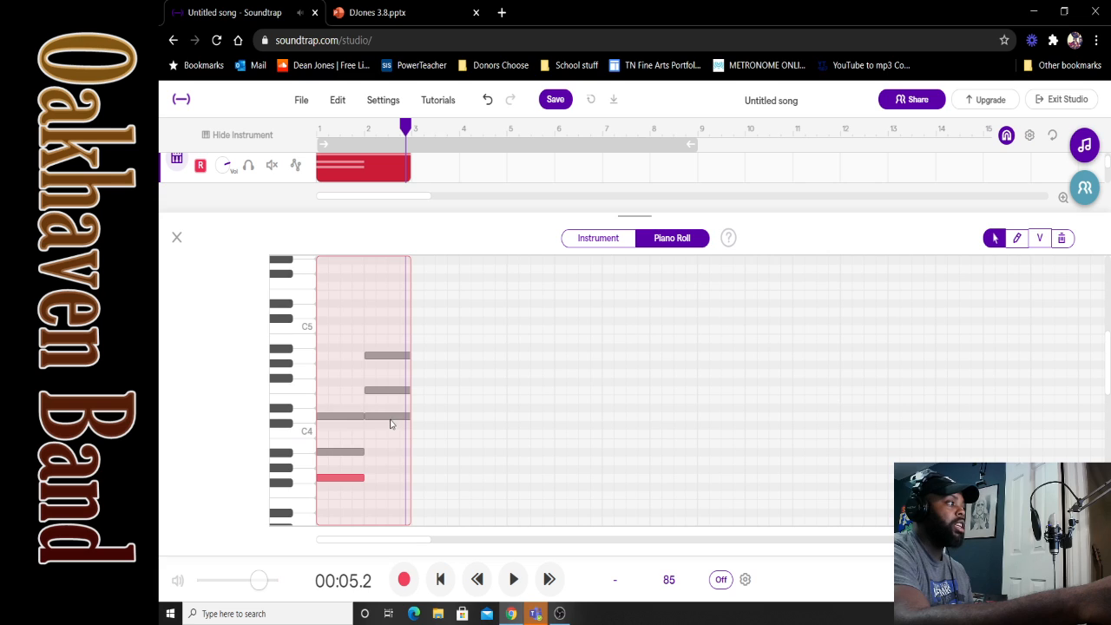
pyautogui.click(391, 417)
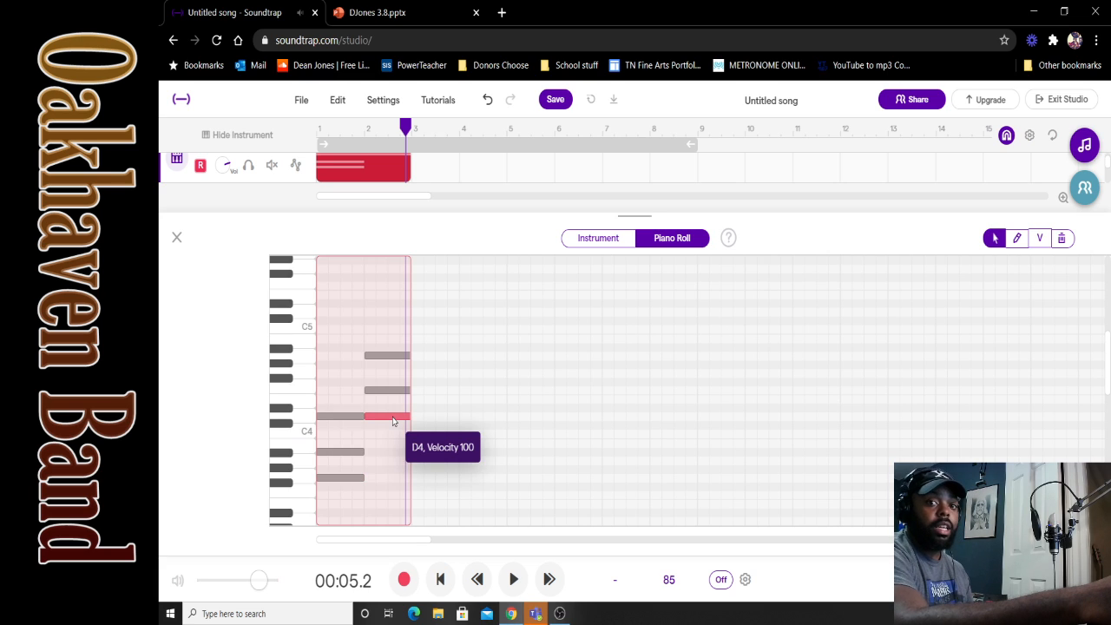
pyautogui.click(329, 478)
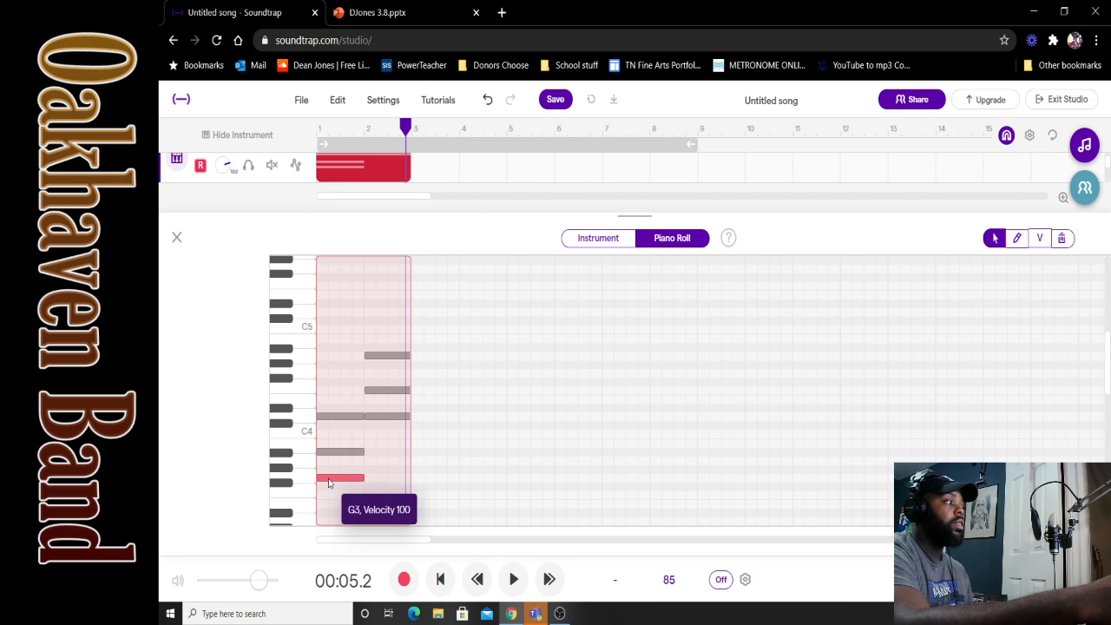
pyautogui.click(388, 418)
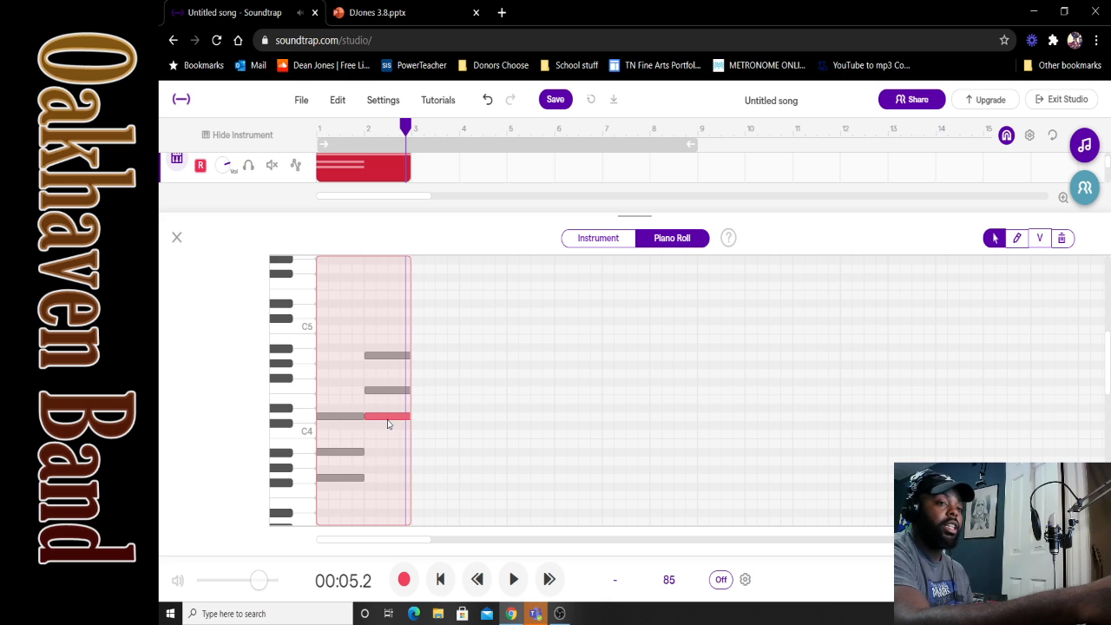
# Step: Audition G3, A#3 and D4 in bar 1 and D4, F4 and A4 in bar 2, and close the piano roll
pyautogui.click(331, 479)
pyautogui.click(333, 452)
pyautogui.click(338, 417)
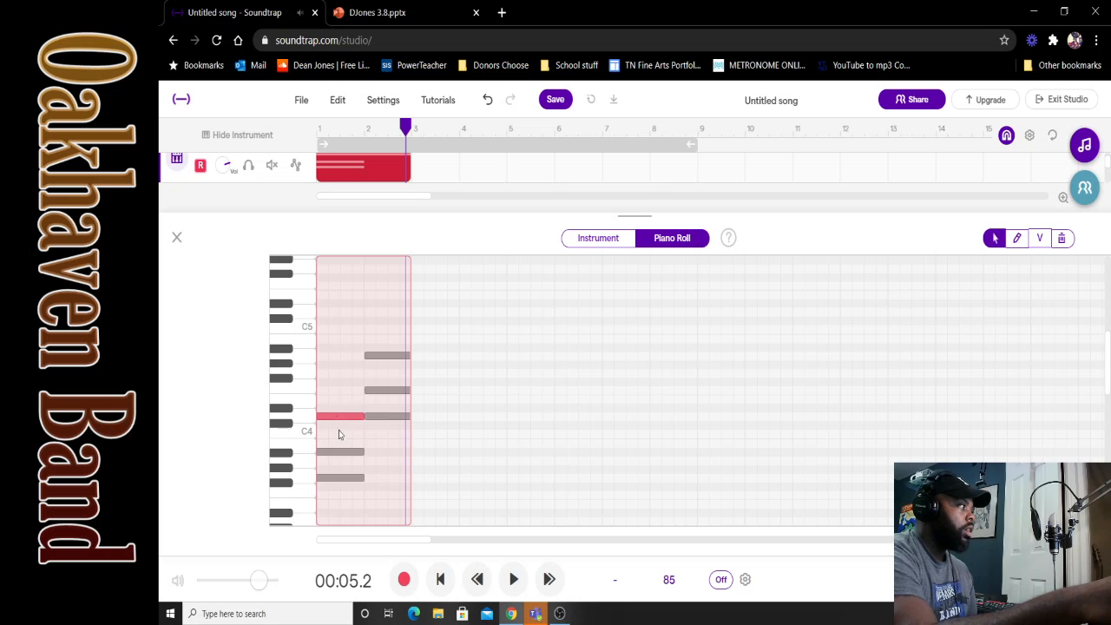
pyautogui.click(333, 478)
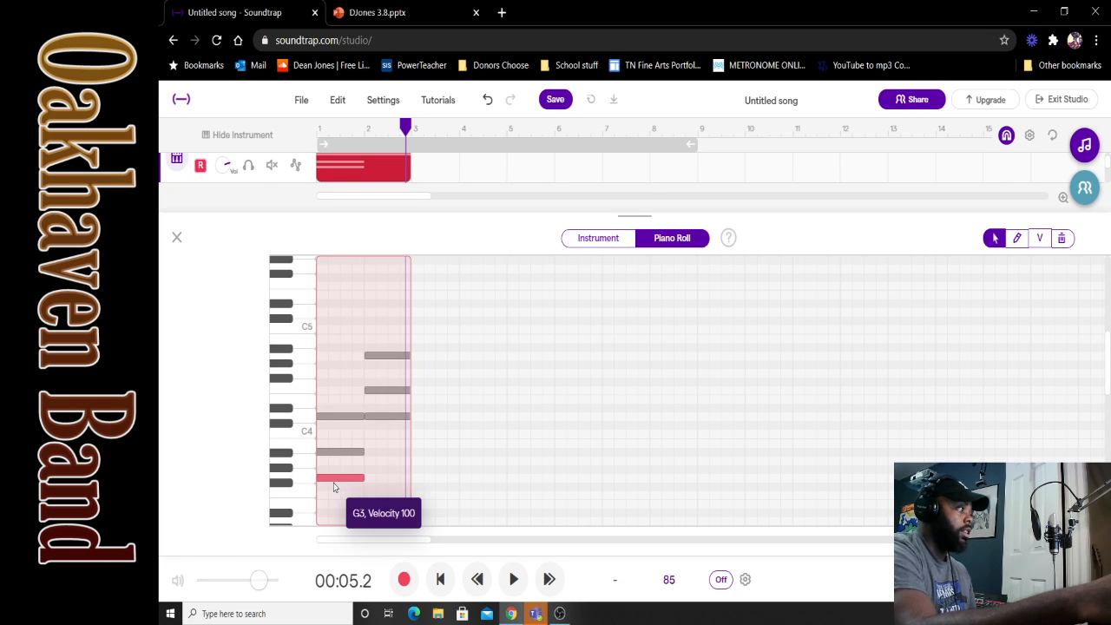
pyautogui.click(389, 418)
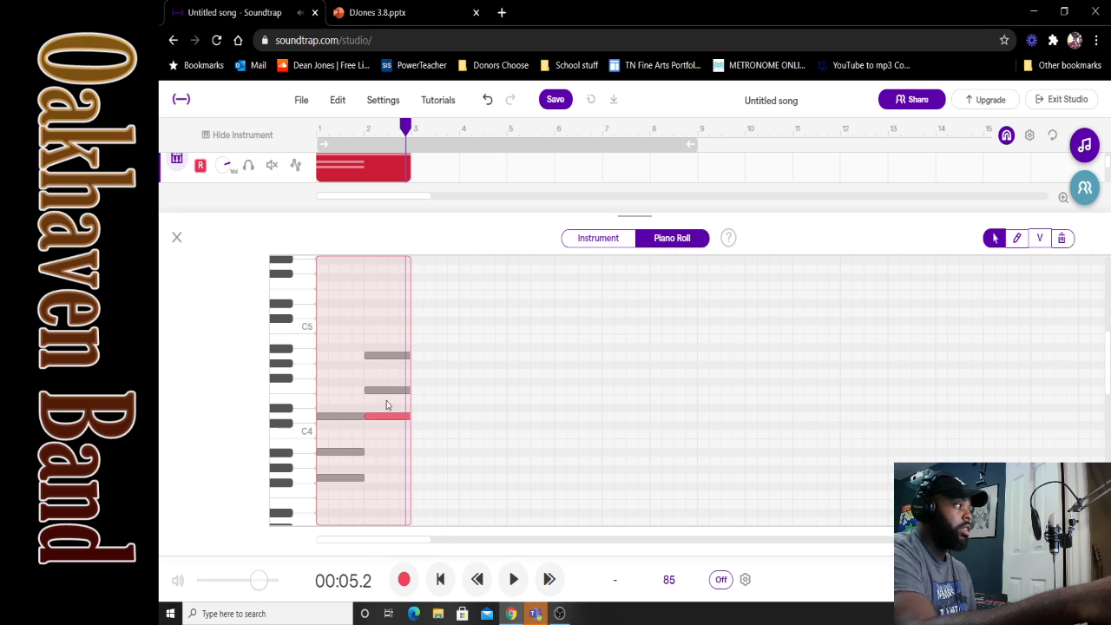
pyautogui.click(390, 392)
pyautogui.click(391, 357)
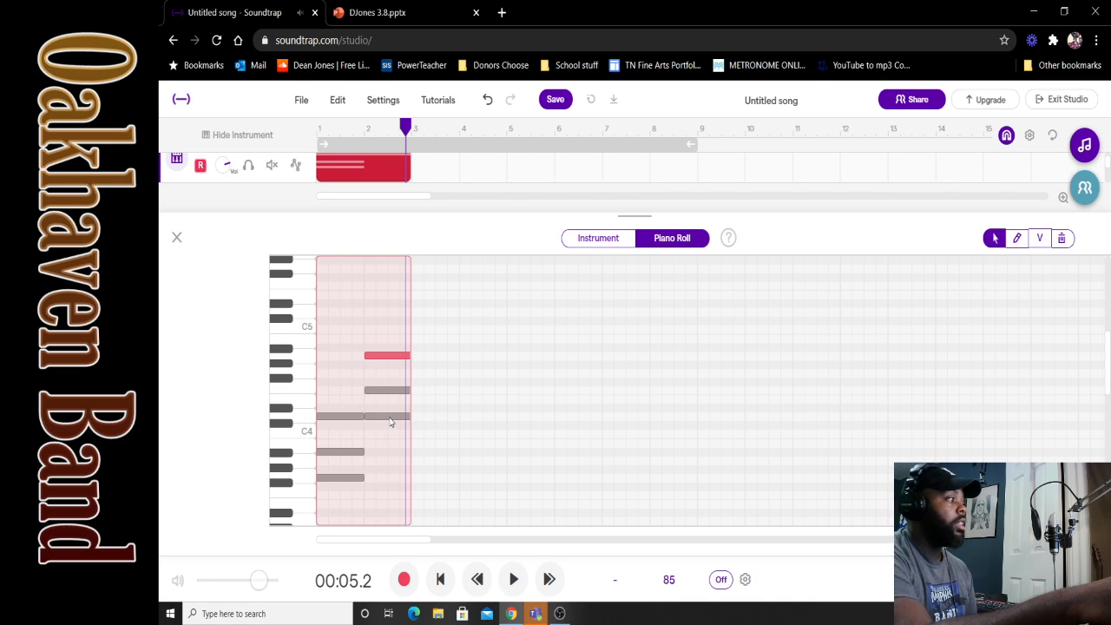
pyautogui.click(391, 417)
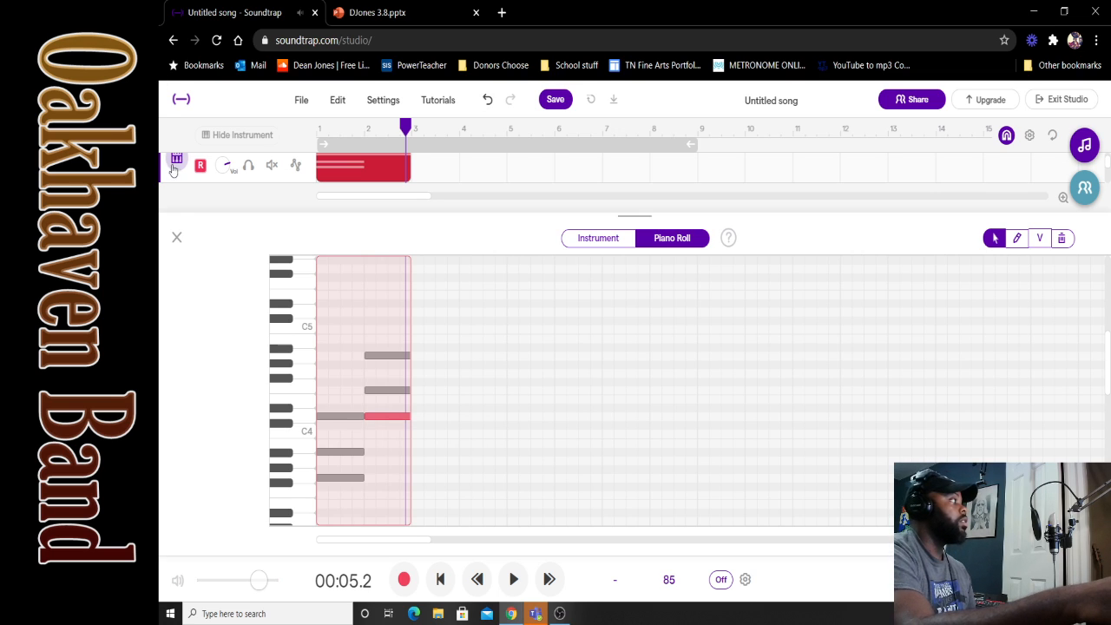
pyautogui.click(177, 238)
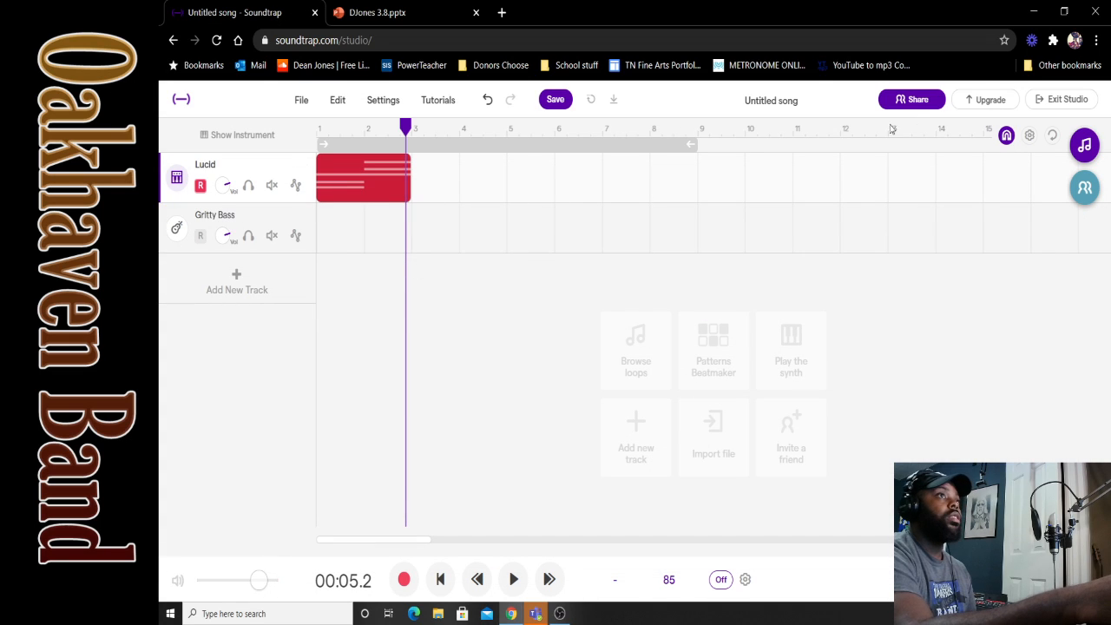
# Step: Create a one-bar region at bar 1 of the Gritty Bass track and open it in the piano roll
pyautogui.doubleClick(268, 217)
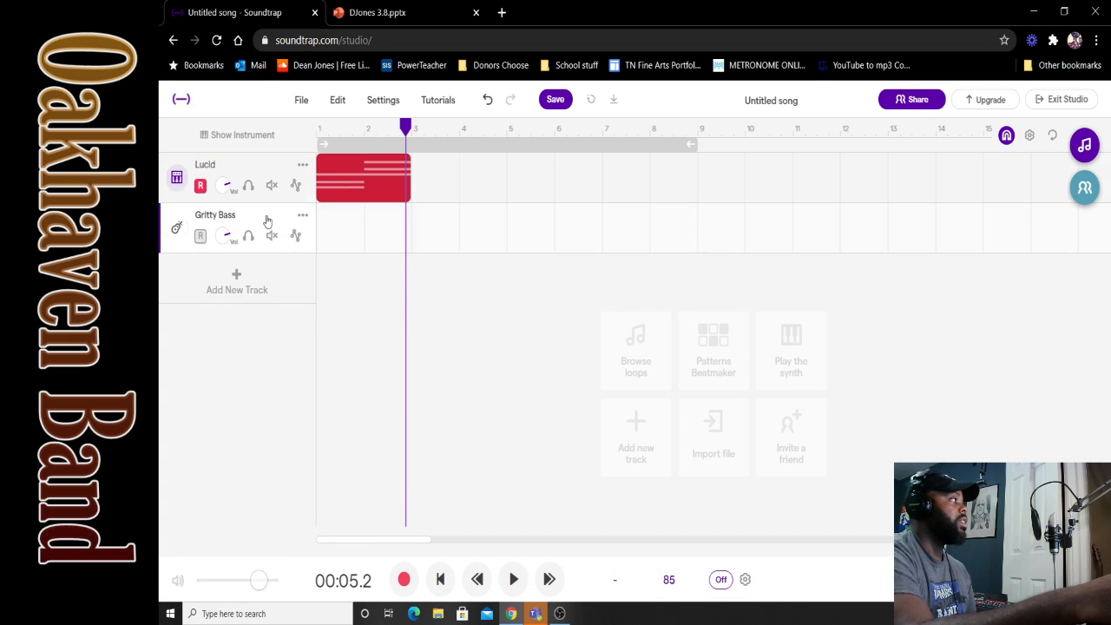
pyautogui.click(179, 254)
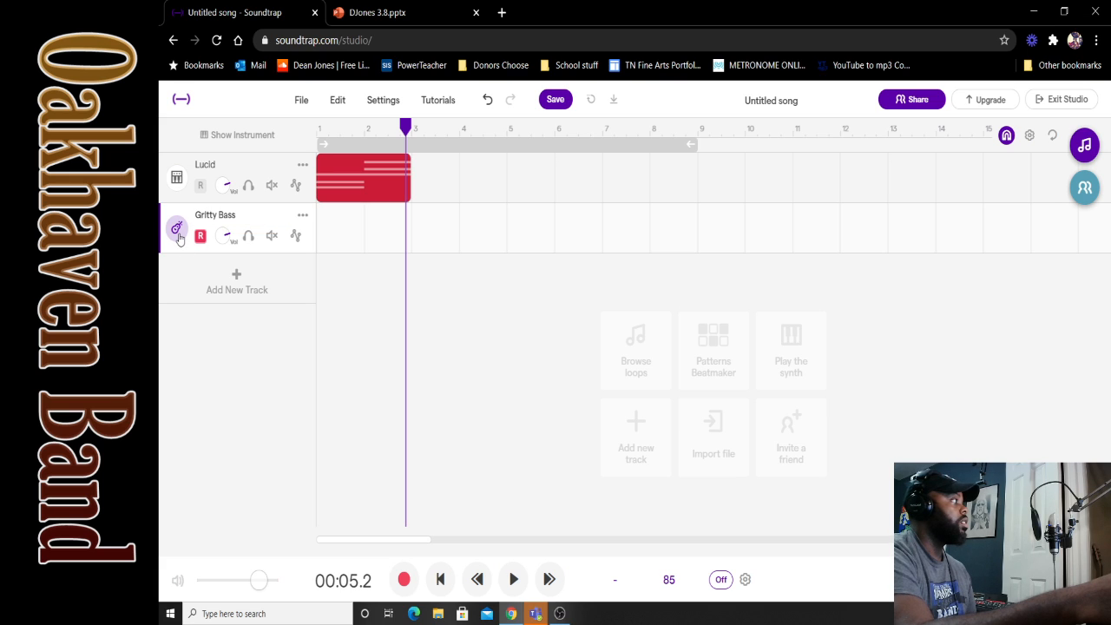
pyautogui.click(328, 224)
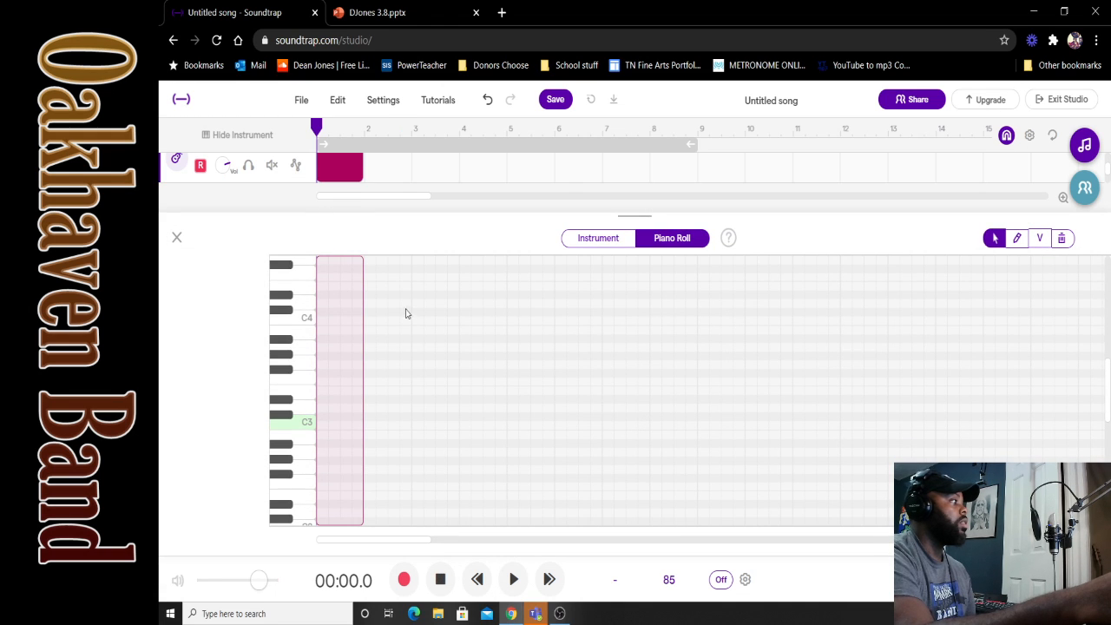
# Step: Add a one-bar G2 note in bar 1 of the Gritty Bass region
pyautogui.scroll(-2, 339, 373)
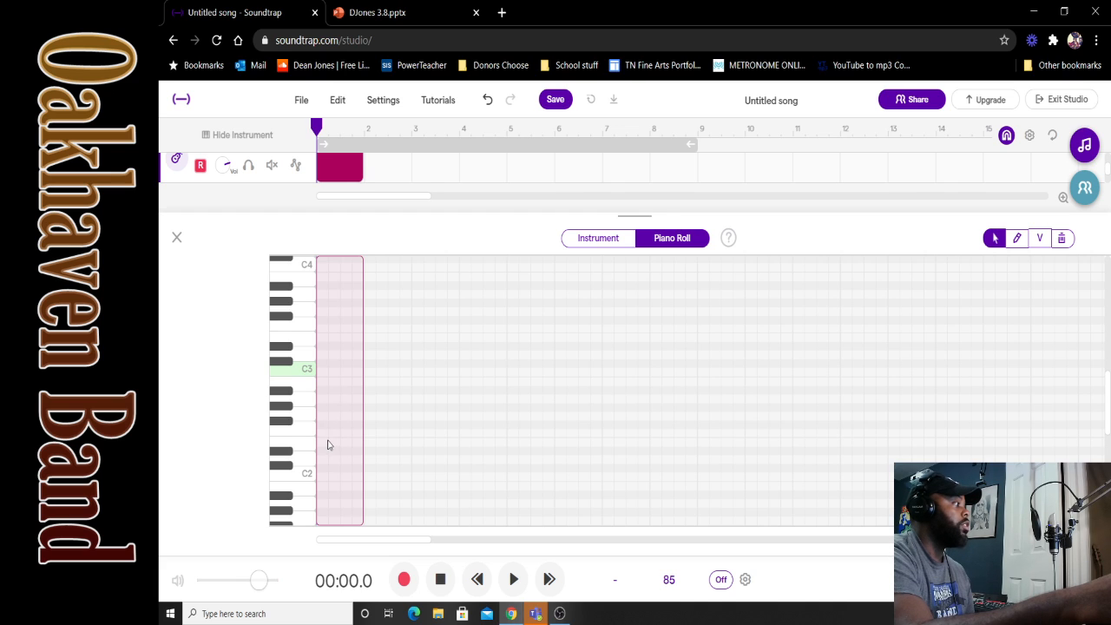
pyautogui.scroll(-1, 328, 443)
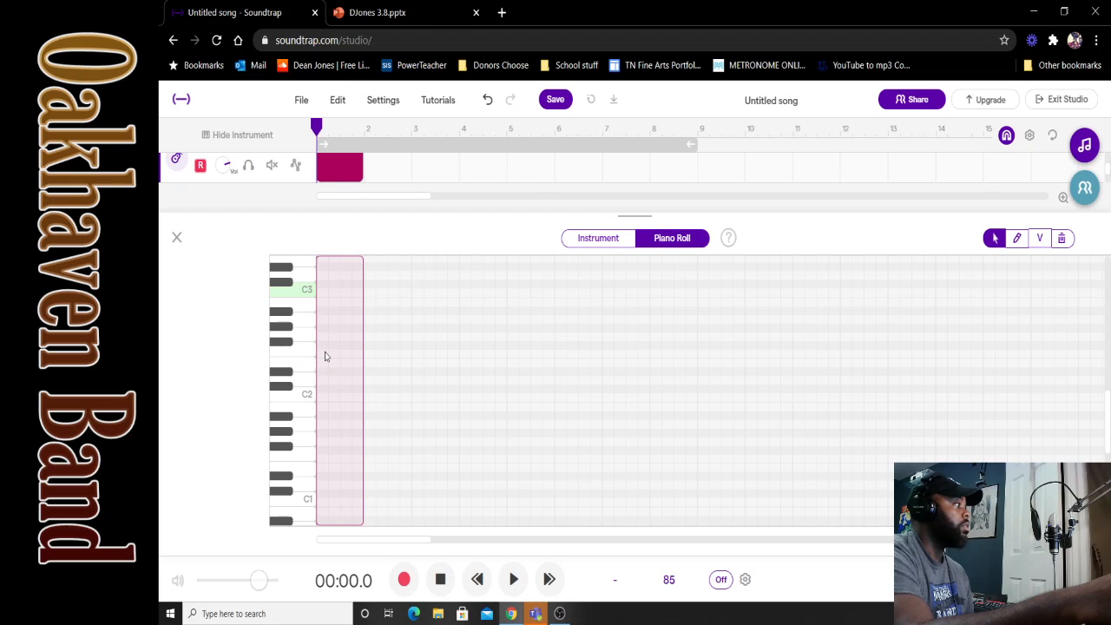
pyautogui.scroll(-1, 321, 357)
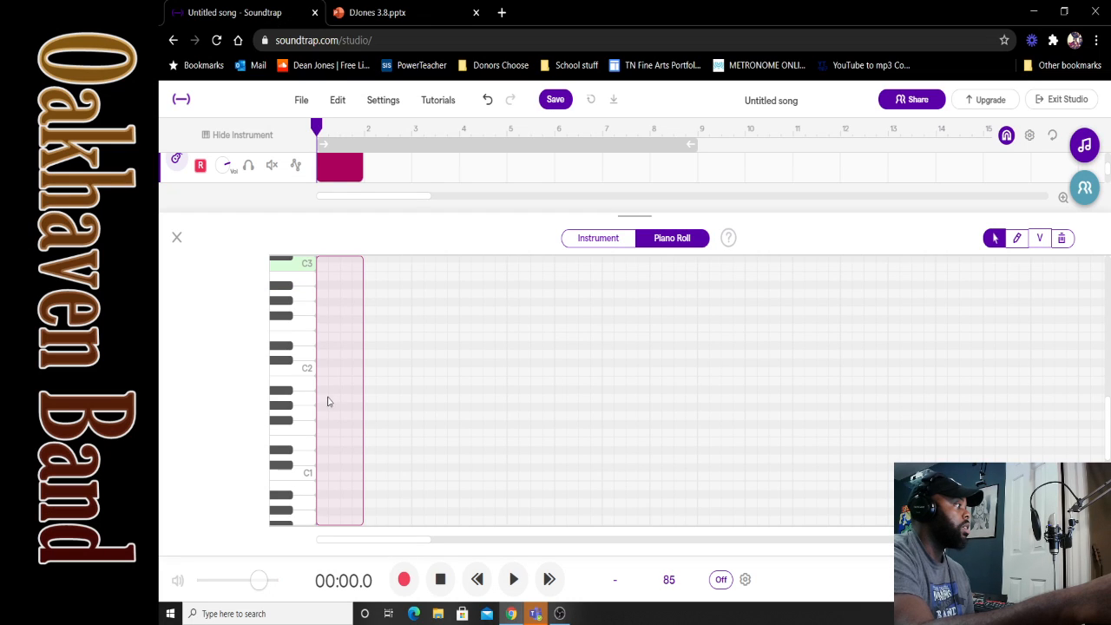
pyautogui.click(322, 310)
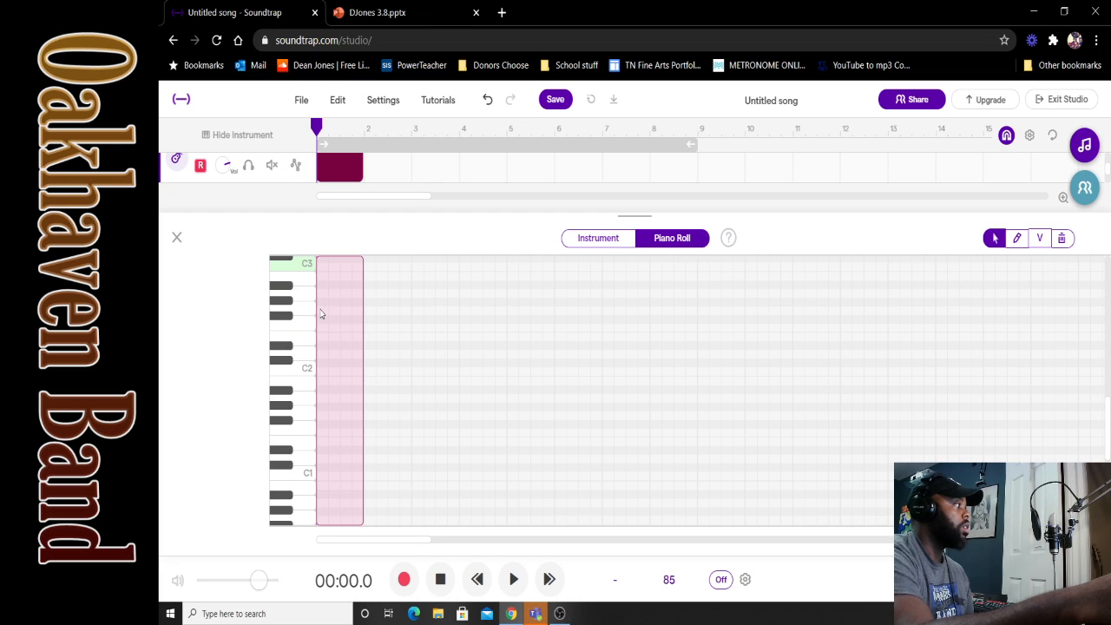
pyautogui.click(322, 311)
pyautogui.click(320, 311)
pyautogui.doubleClick(332, 311)
pyautogui.scroll(1, 360, 341)
pyautogui.scroll(1, 360, 342)
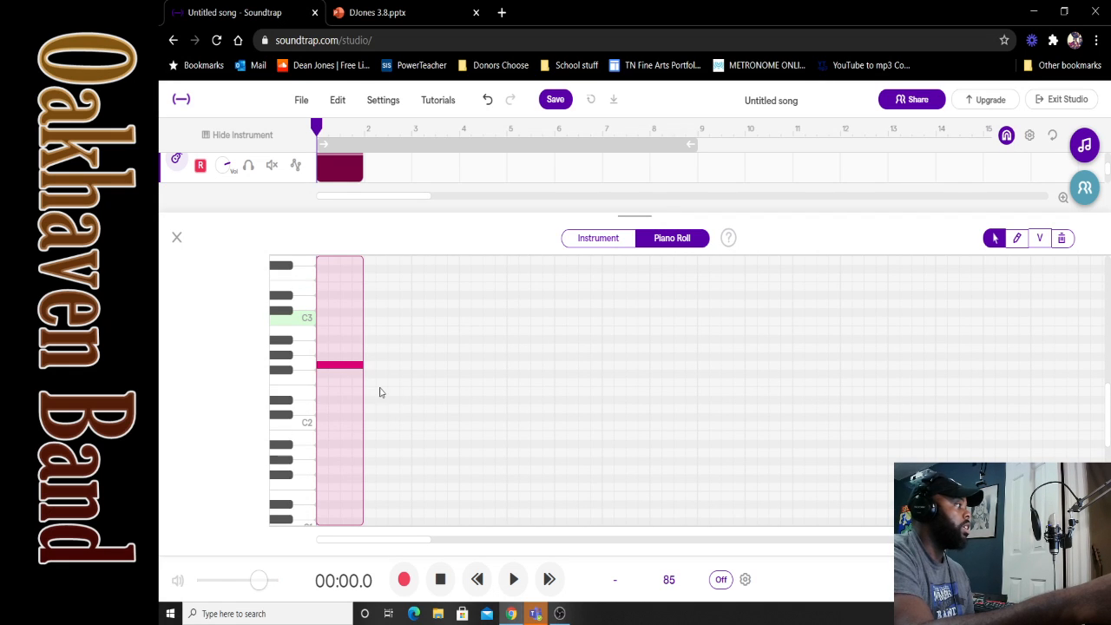
# Step: Add a one-bar D2 note in bar 2 of the Gritty Bass region and close the piano roll
pyautogui.click(369, 411)
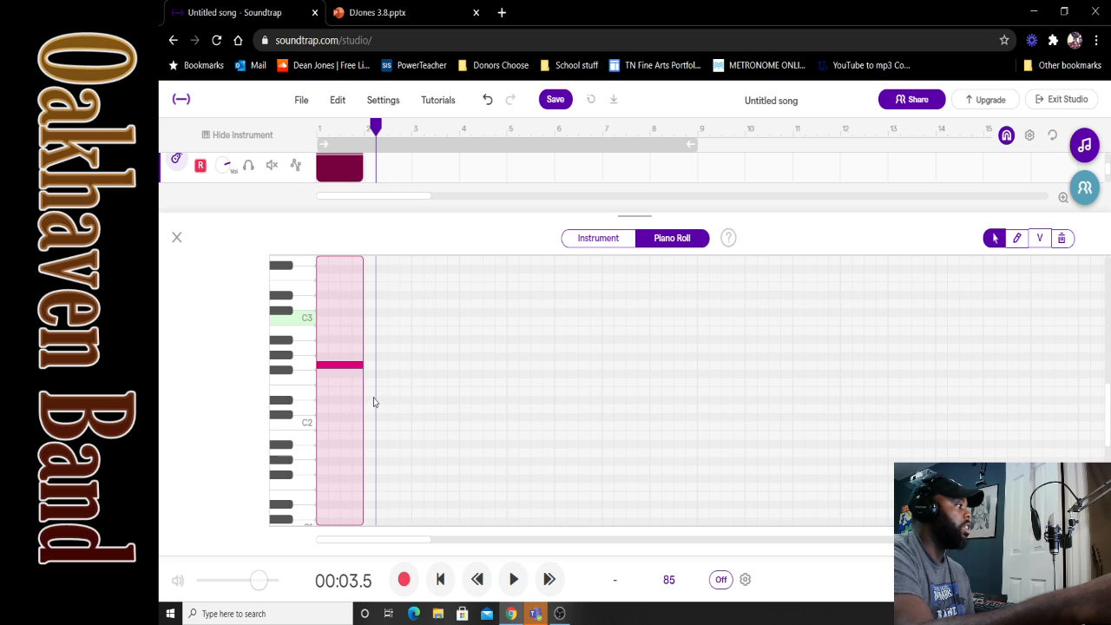
pyautogui.doubleClick(369, 409)
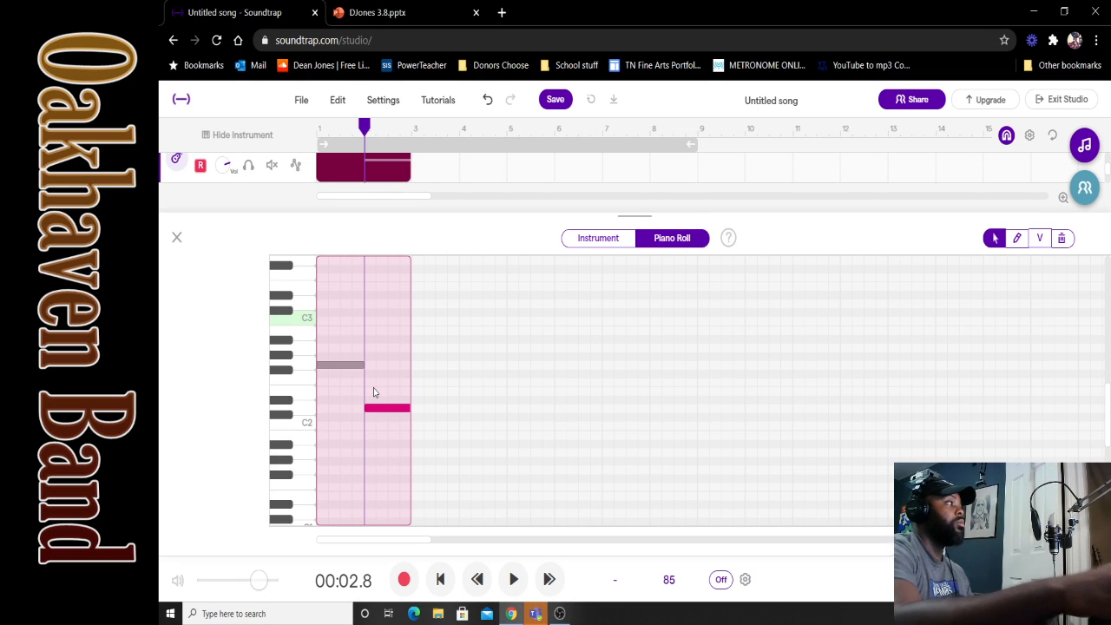
pyautogui.click(176, 237)
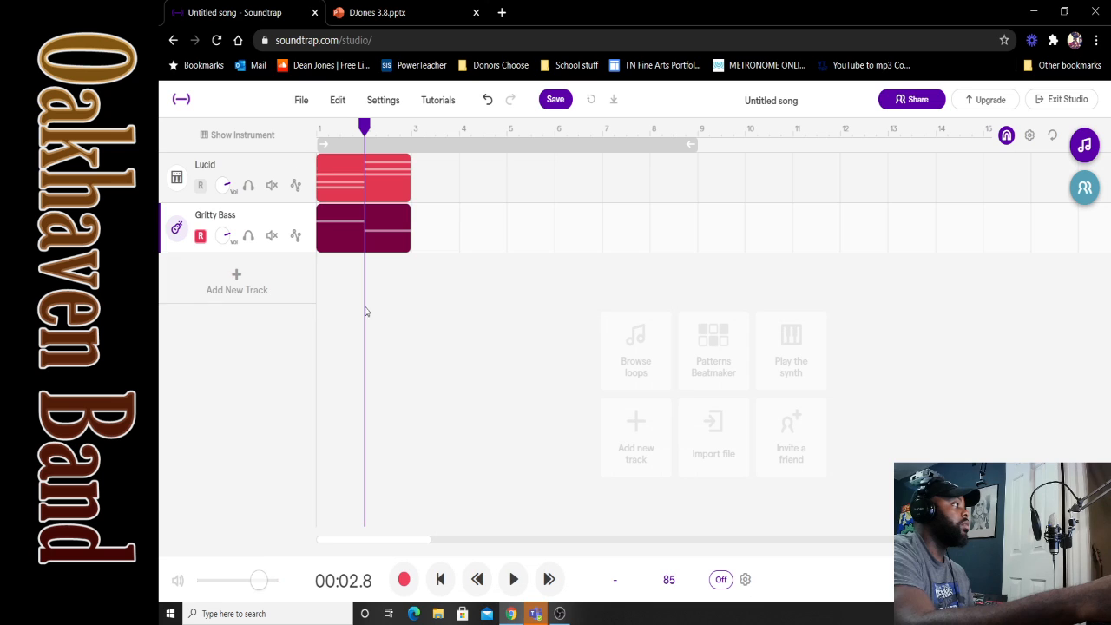
# Step: Play the Lucid and Gritty Bass regions together from the start of the song, and stop playback
pyautogui.moveTo(366, 130); pyautogui.dragTo(301, 126)
pyautogui.moveTo(343, 226)
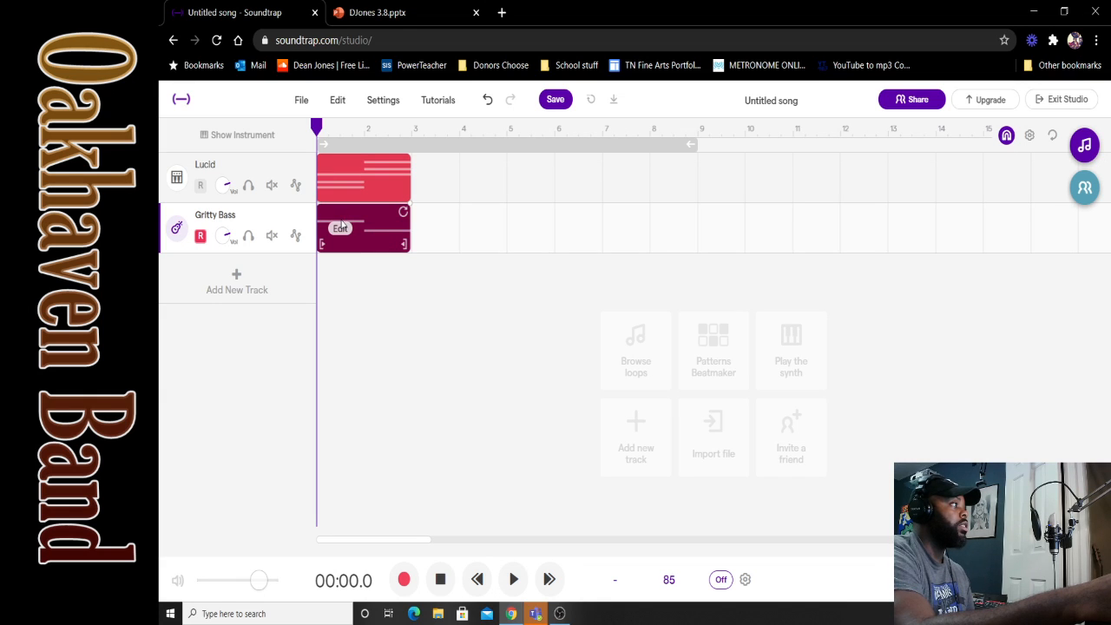
pyautogui.moveTo(345, 191)
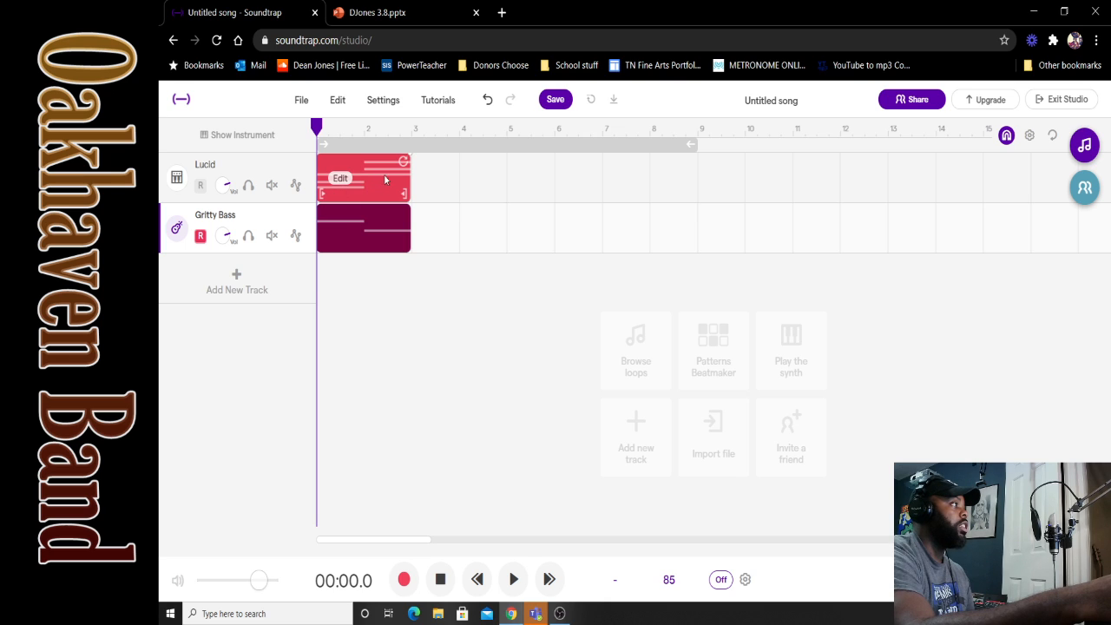
pyautogui.moveTo(376, 232)
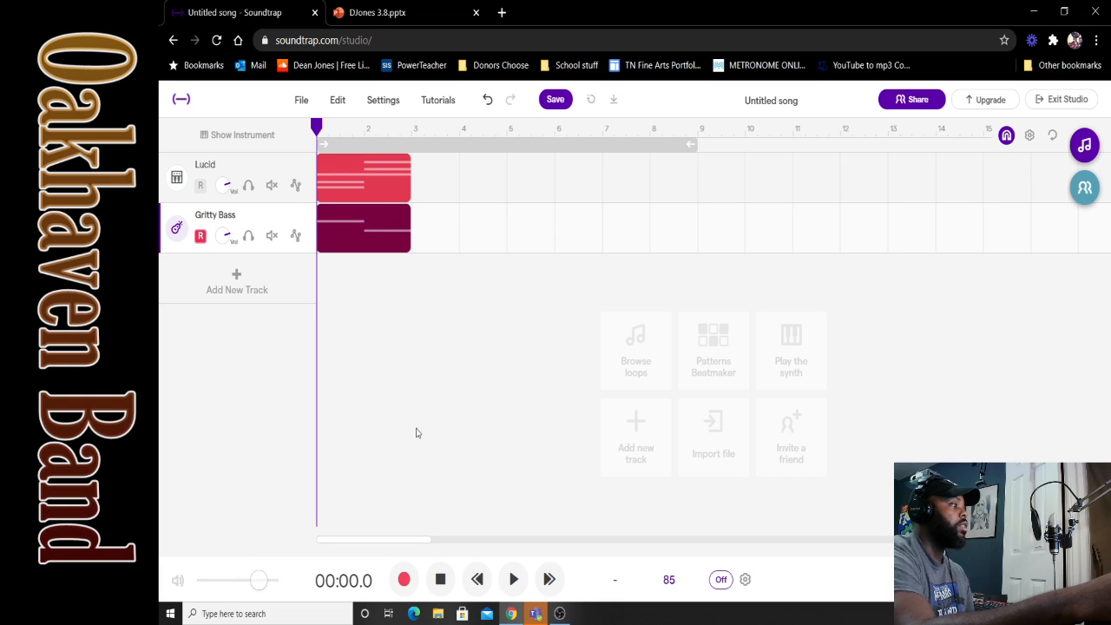
pyautogui.click(513, 580)
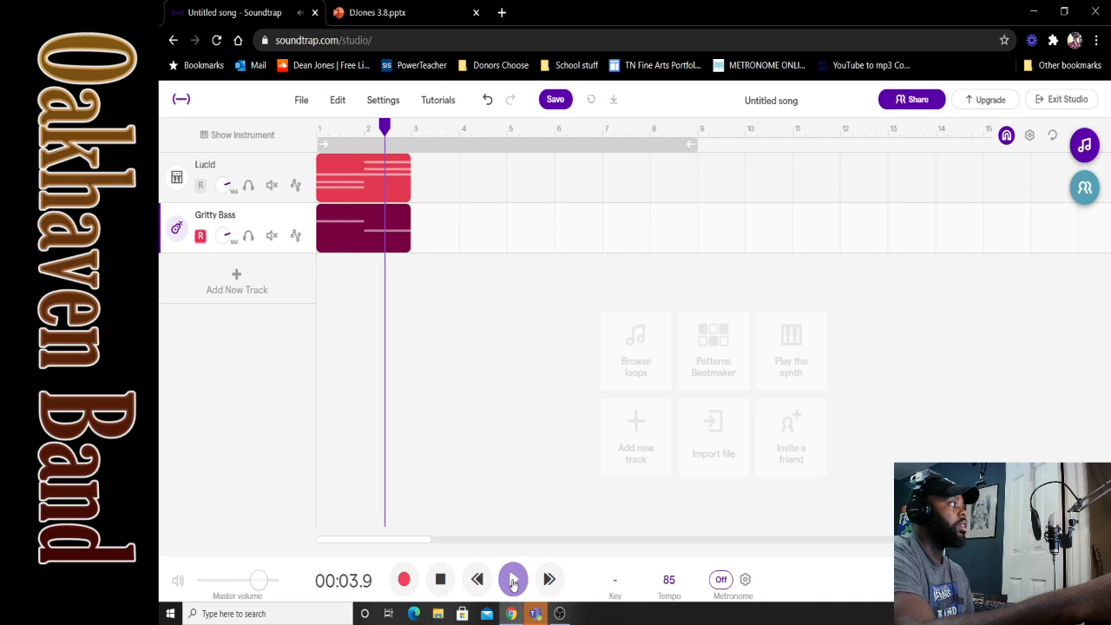
pyautogui.click(513, 582)
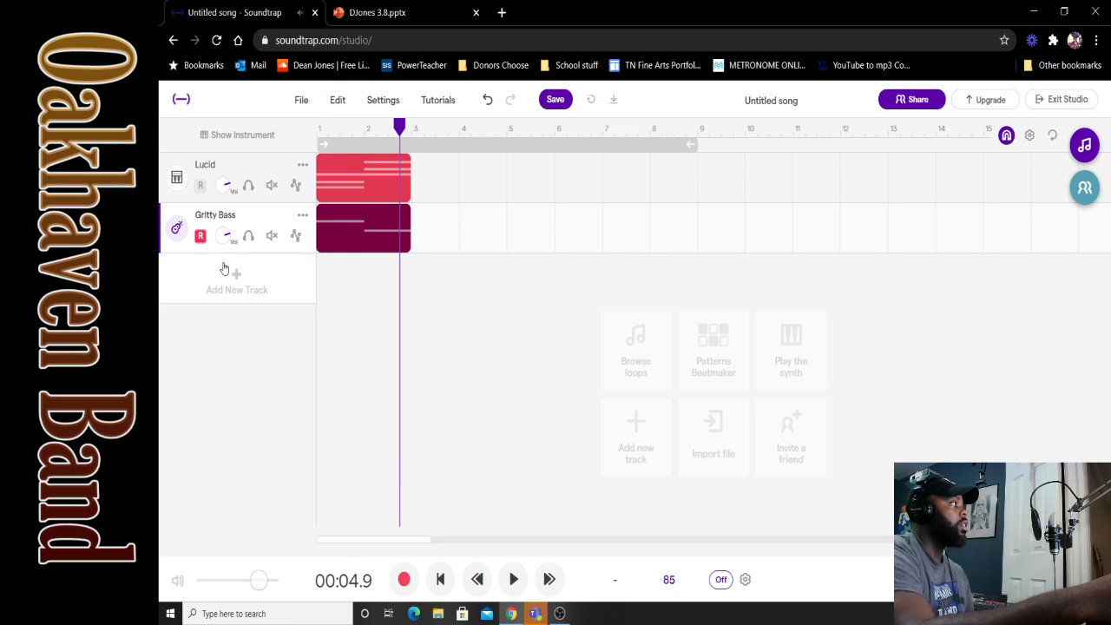
# Step: Lower the Gritty Bass track's volume, replaying both regions from the start to check the balance
pyautogui.moveTo(228, 282); pyautogui.dragTo(228, 305)
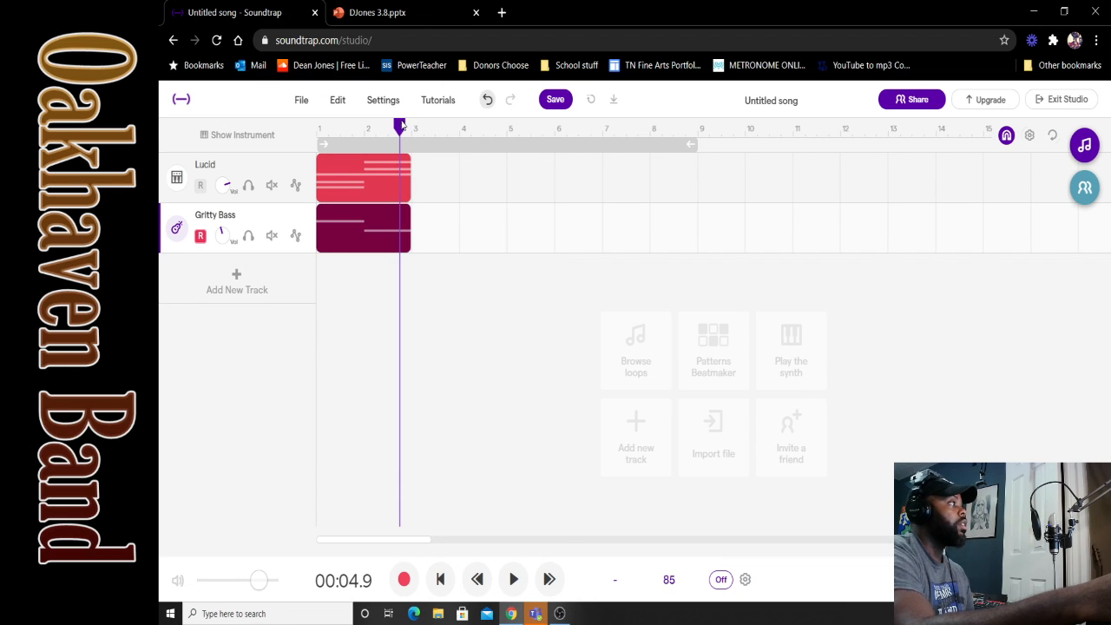
pyautogui.moveTo(400, 124); pyautogui.dragTo(300, 116)
pyautogui.click(514, 579)
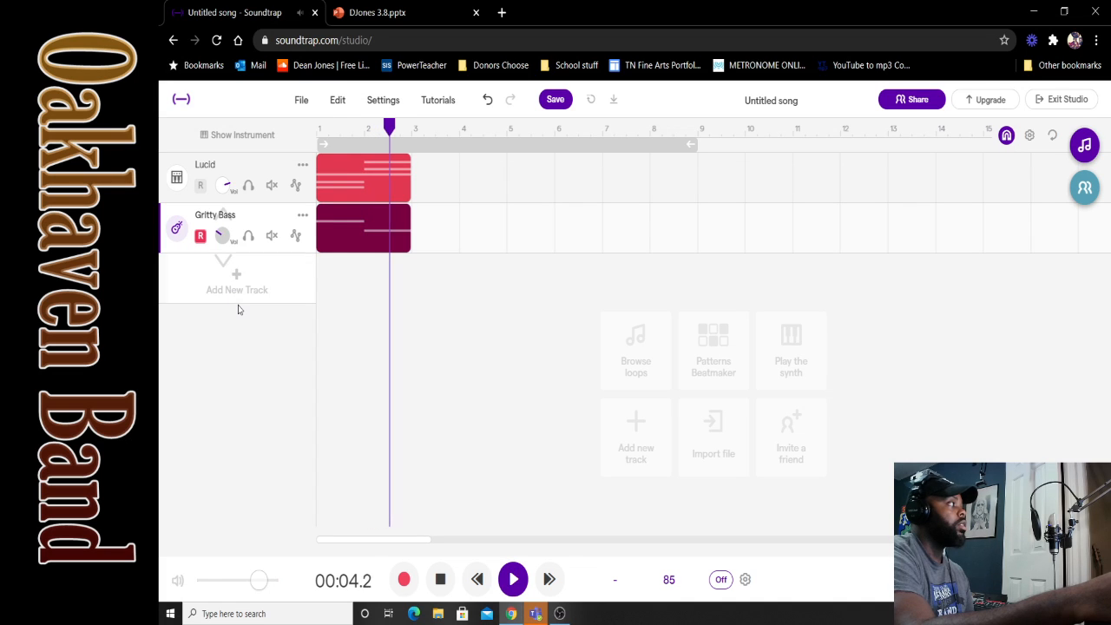
pyautogui.click(512, 581)
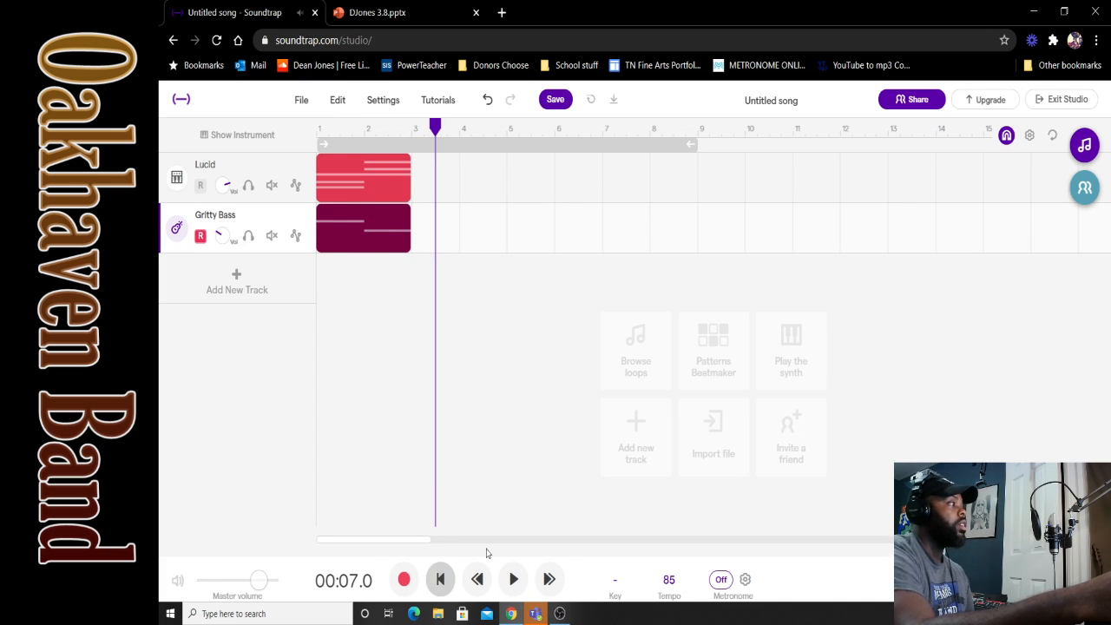
# Step: Turn on looping for bars 1 and 2, listen to the loop, and return the playhead to the start
pyautogui.click(1053, 137)
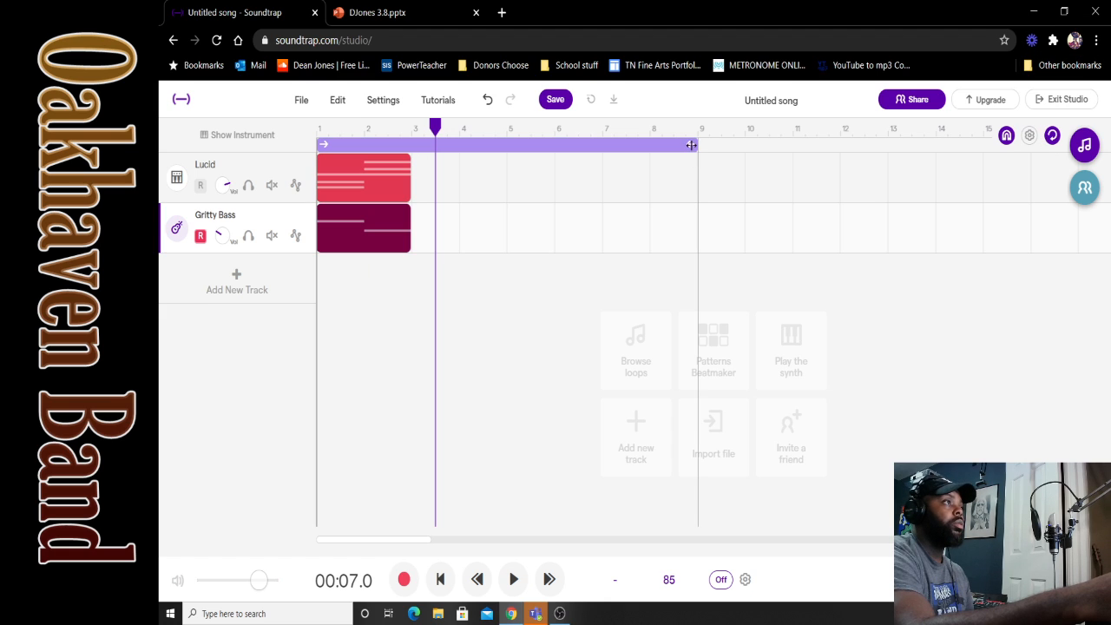
pyautogui.moveTo(691, 145); pyautogui.dragTo(300, 137)
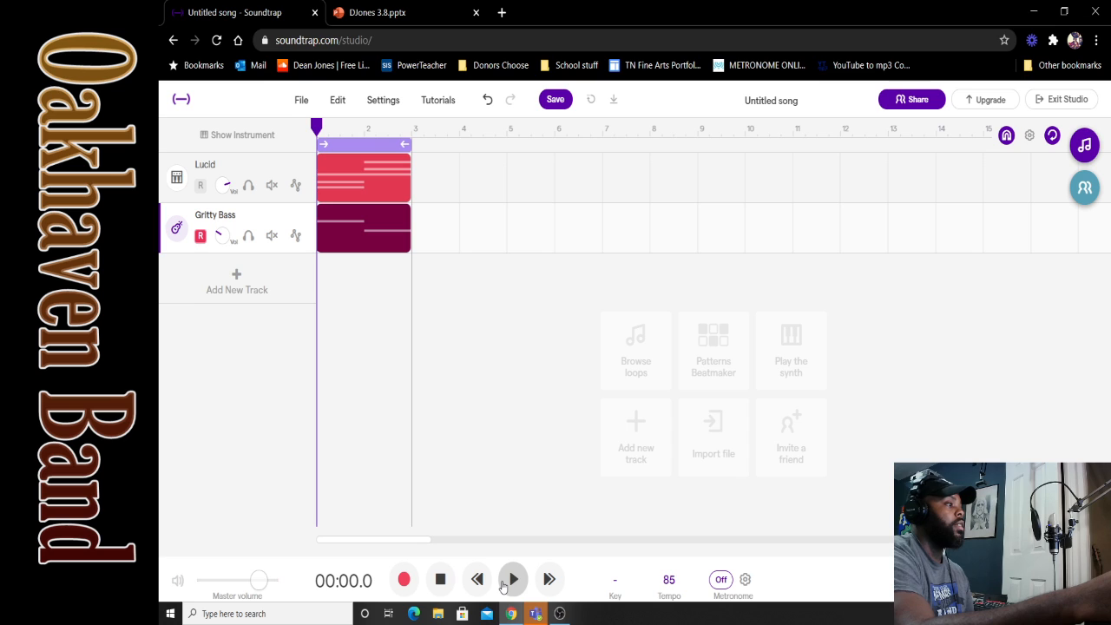
pyautogui.click(504, 586)
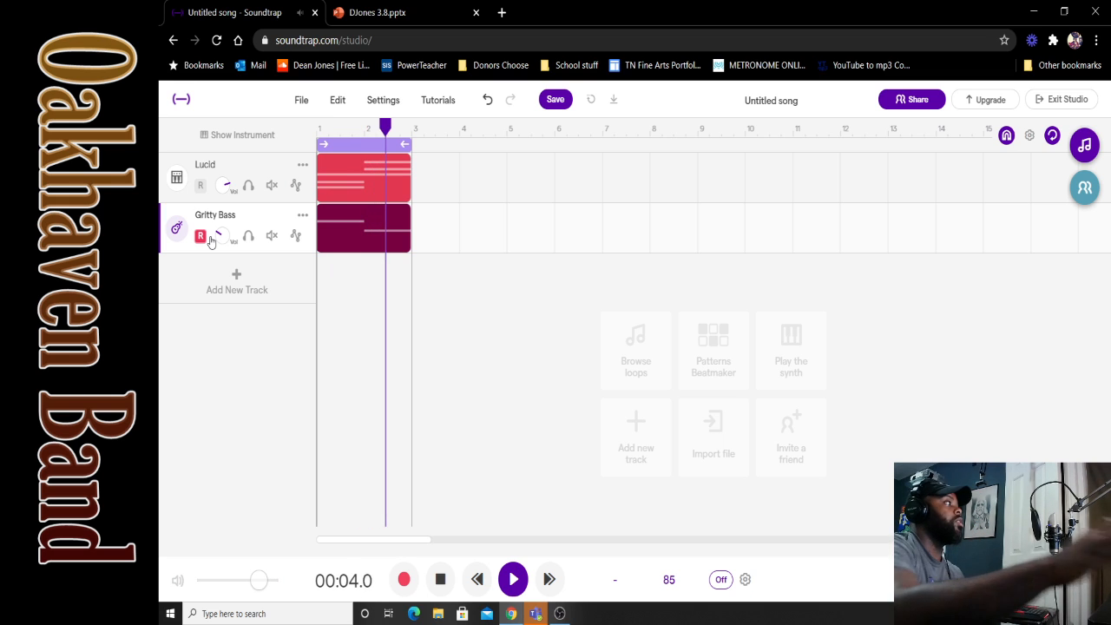
pyautogui.click(441, 580)
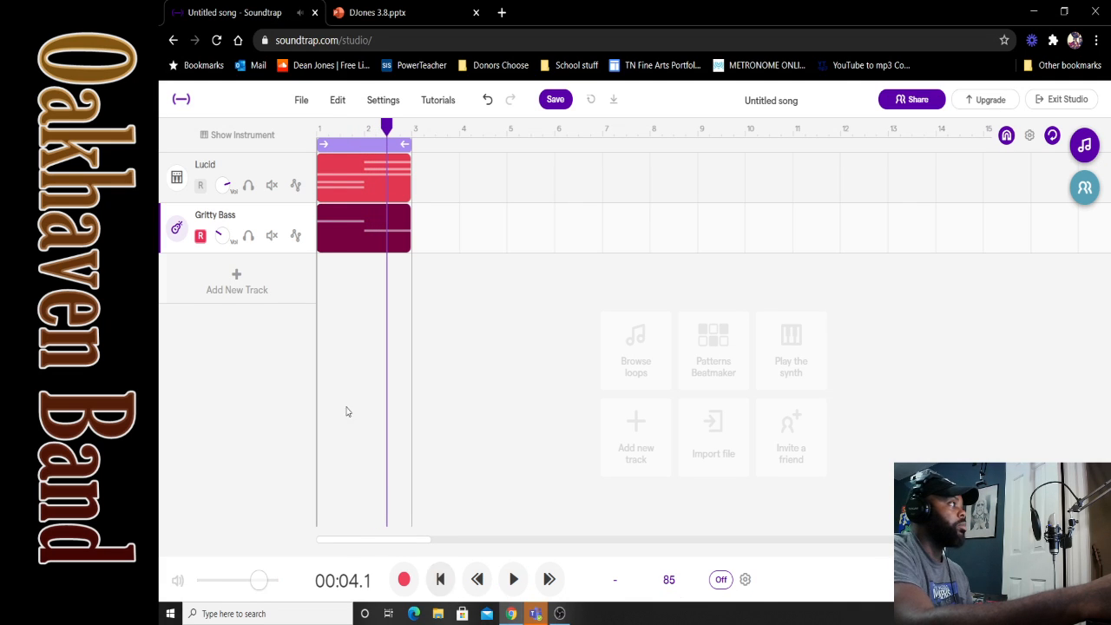
pyautogui.moveTo(386, 129); pyautogui.dragTo(298, 104)
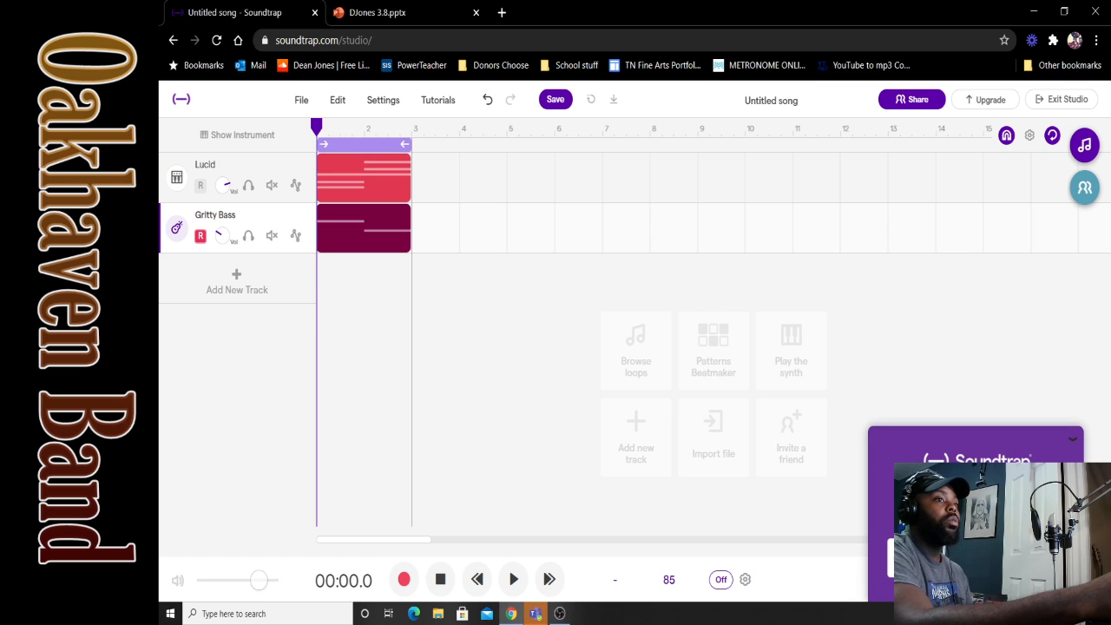
# Step: Dismiss the Soundtrap pop-up and add a Piano & keyboards track using the Pink Carol preset
pyautogui.click(1074, 443)
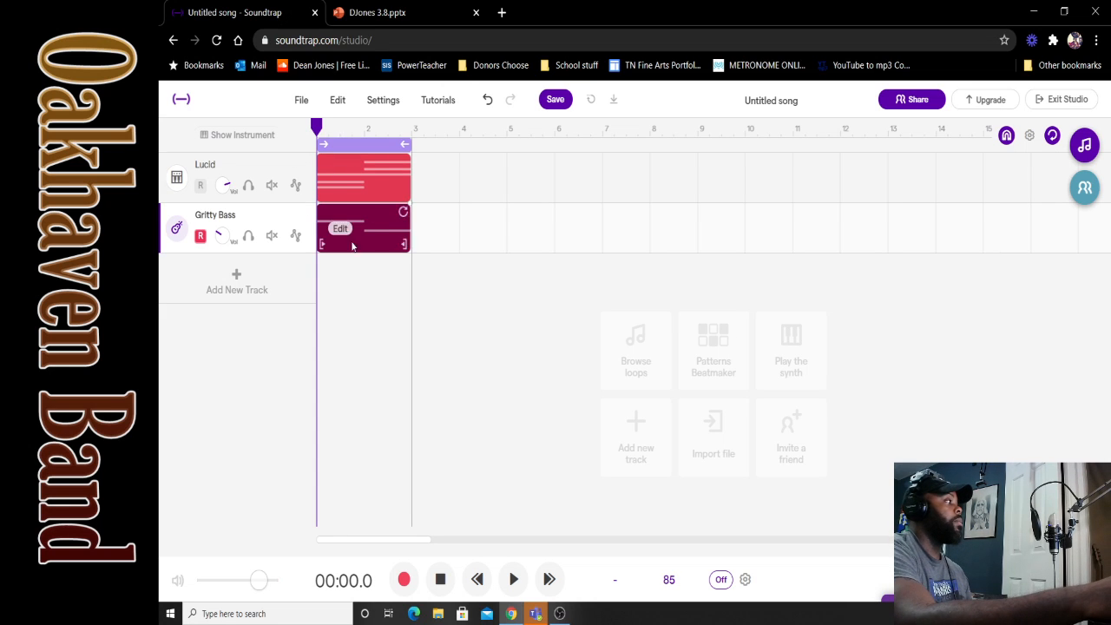
pyautogui.click(235, 278)
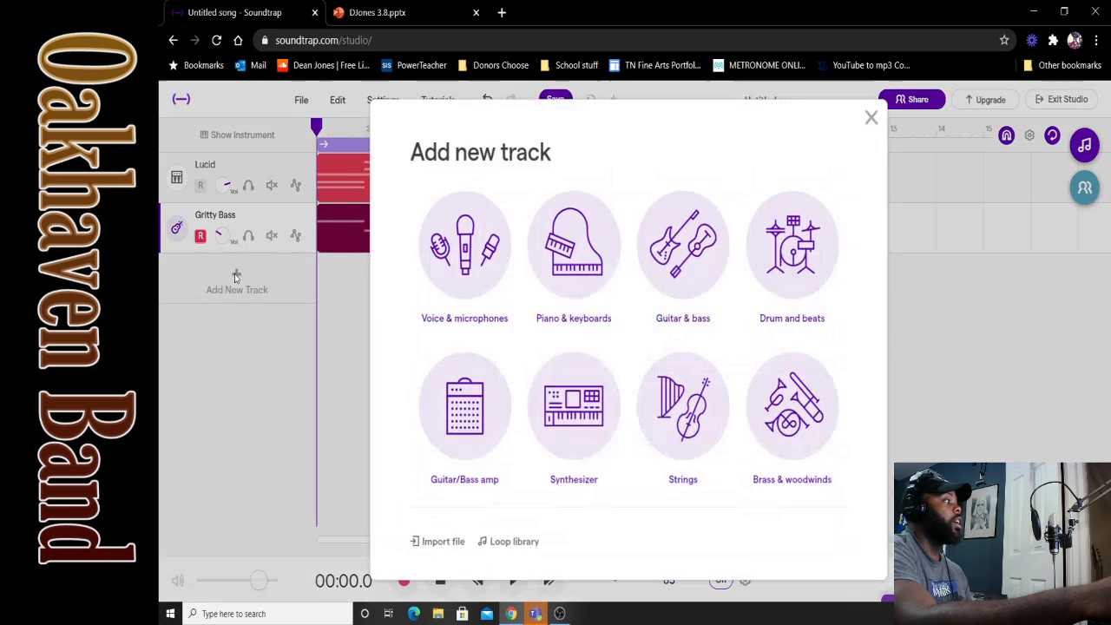
pyautogui.click(580, 287)
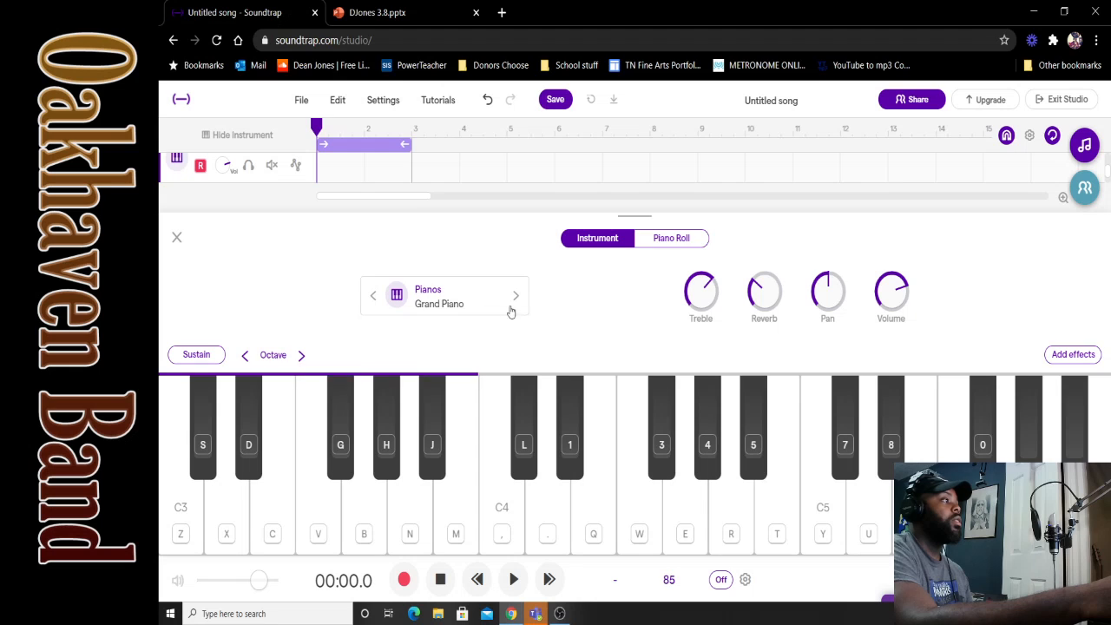
pyautogui.click(459, 295)
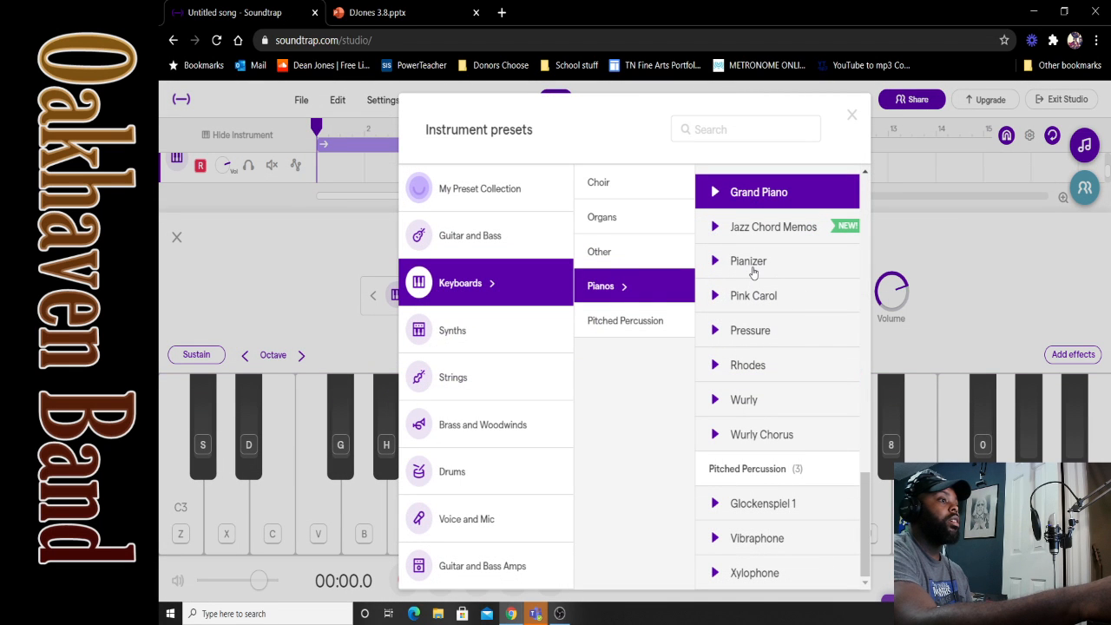
pyautogui.click(755, 296)
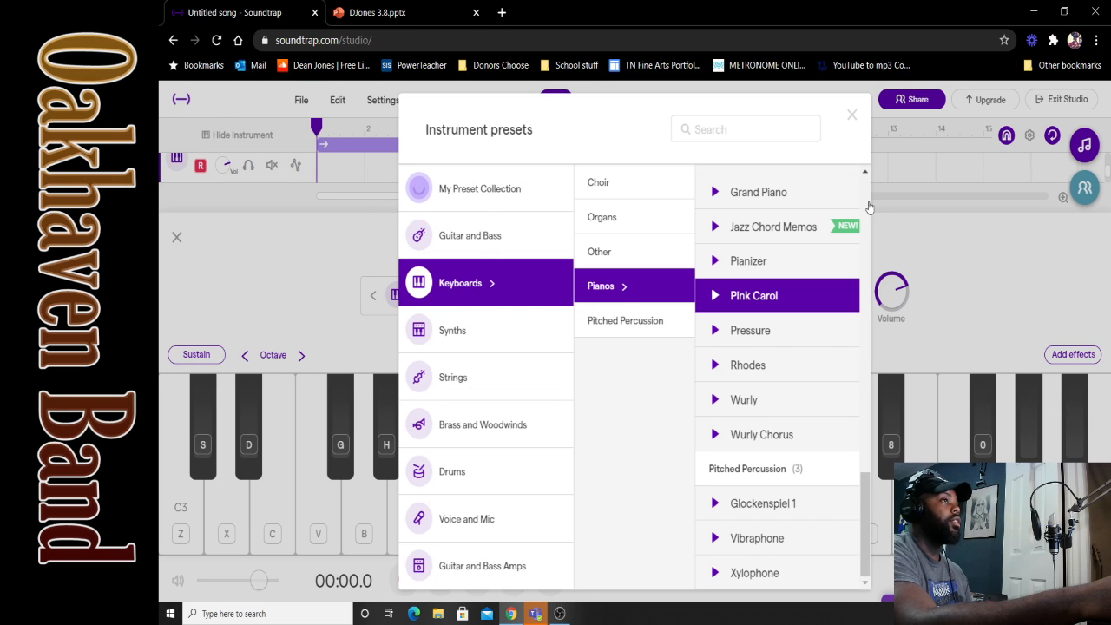
pyautogui.click(852, 114)
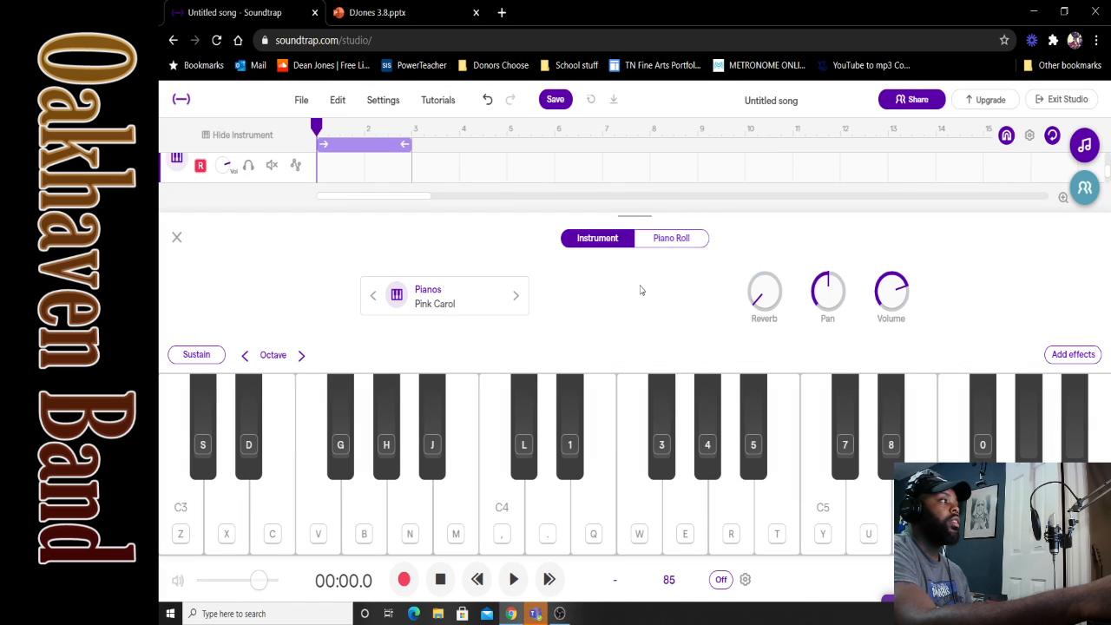
# Step: Open the Pink Carol track's piano roll and place a G5 eighth note at the start of bar 1
pyautogui.click(678, 243)
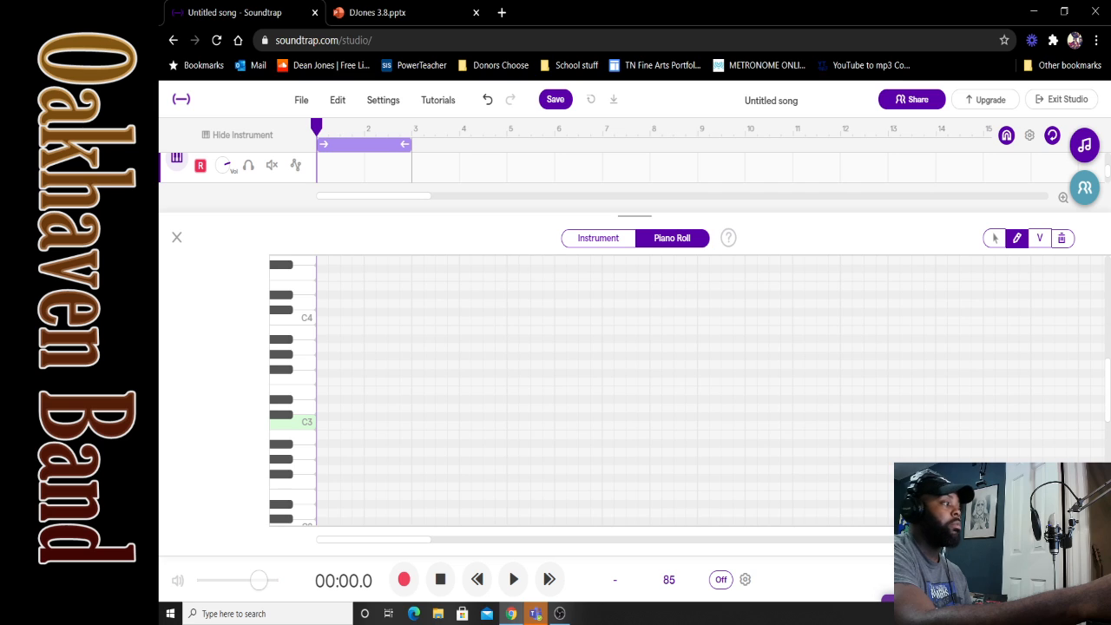
pyautogui.click(1063, 198)
pyautogui.click(1063, 198)
pyautogui.click(1063, 198)
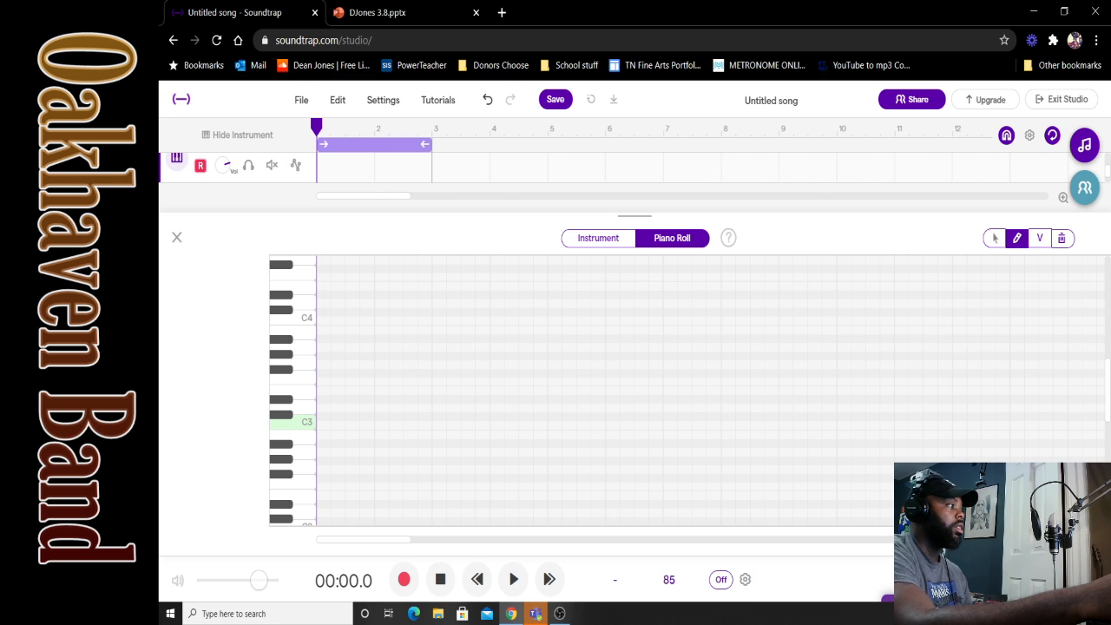
pyautogui.click(1063, 198)
pyautogui.click(1063, 198)
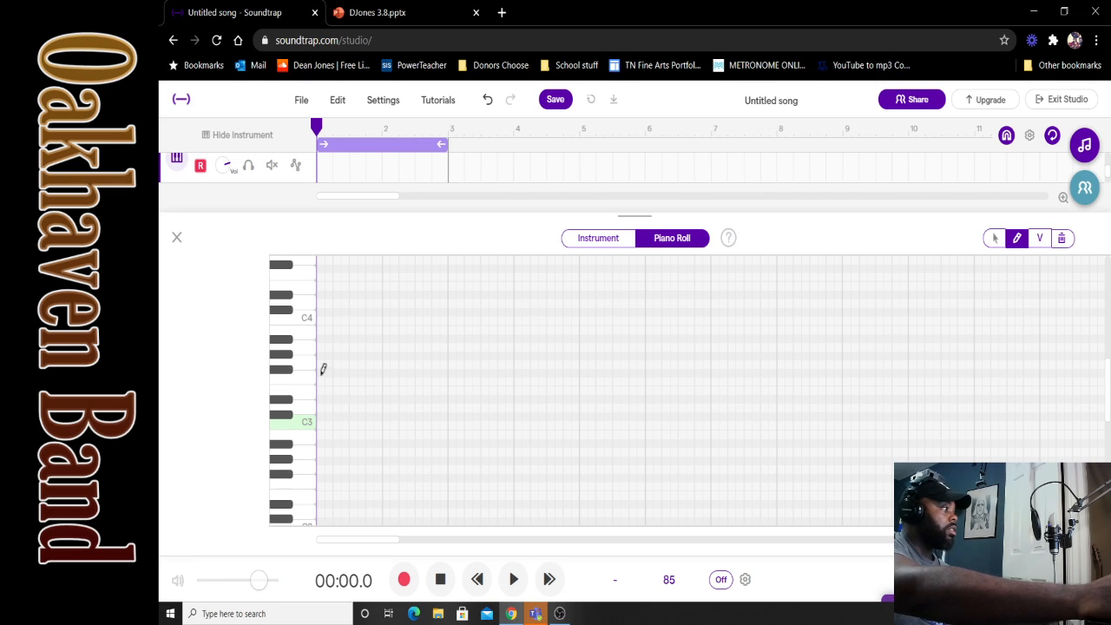
pyautogui.scroll(2, 328, 364)
pyautogui.scroll(6, 354, 384)
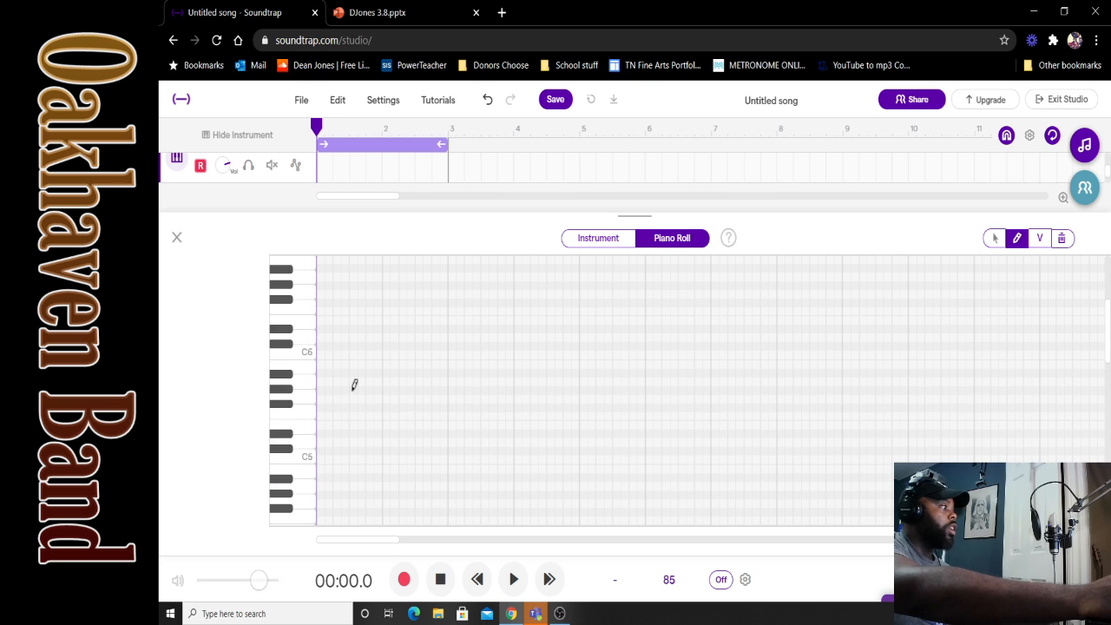
pyautogui.scroll(1, 354, 384)
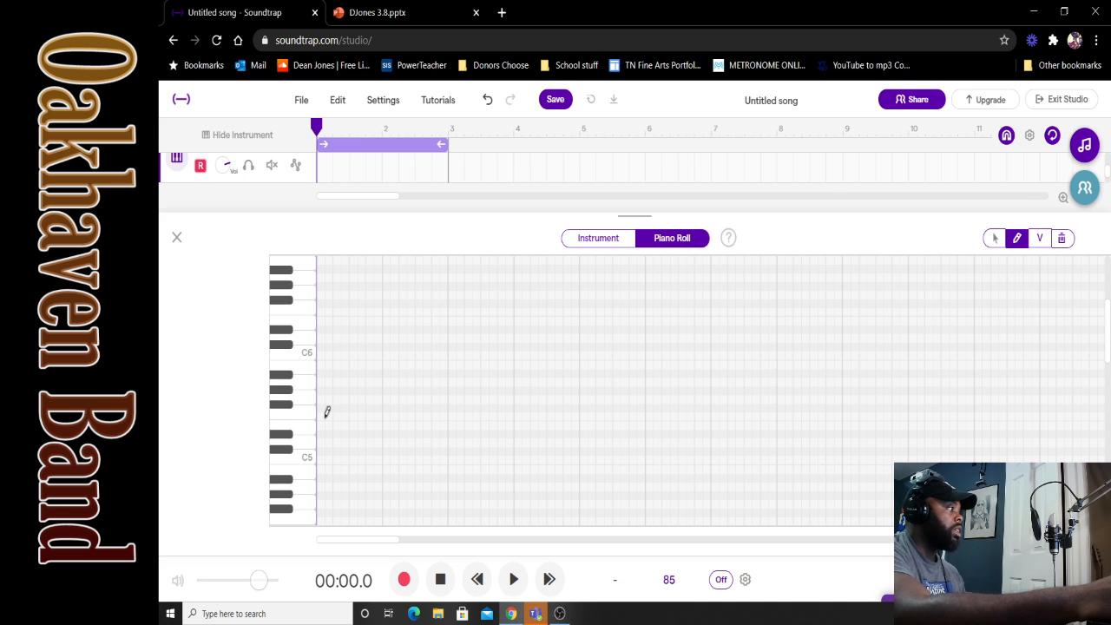
pyautogui.scroll(1, 328, 412)
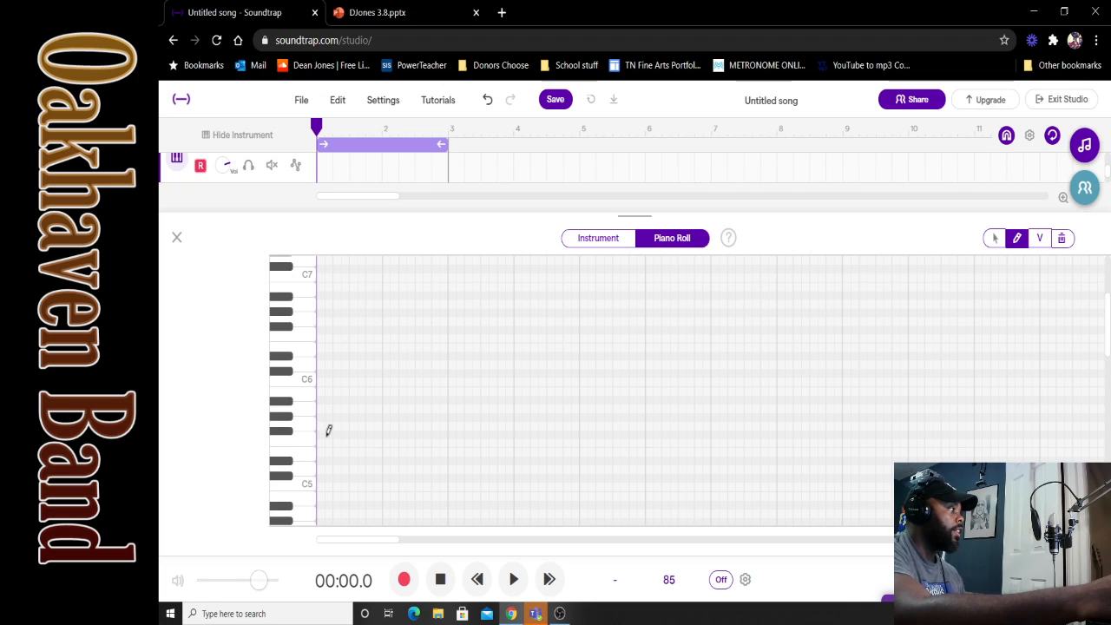
pyautogui.click(323, 426)
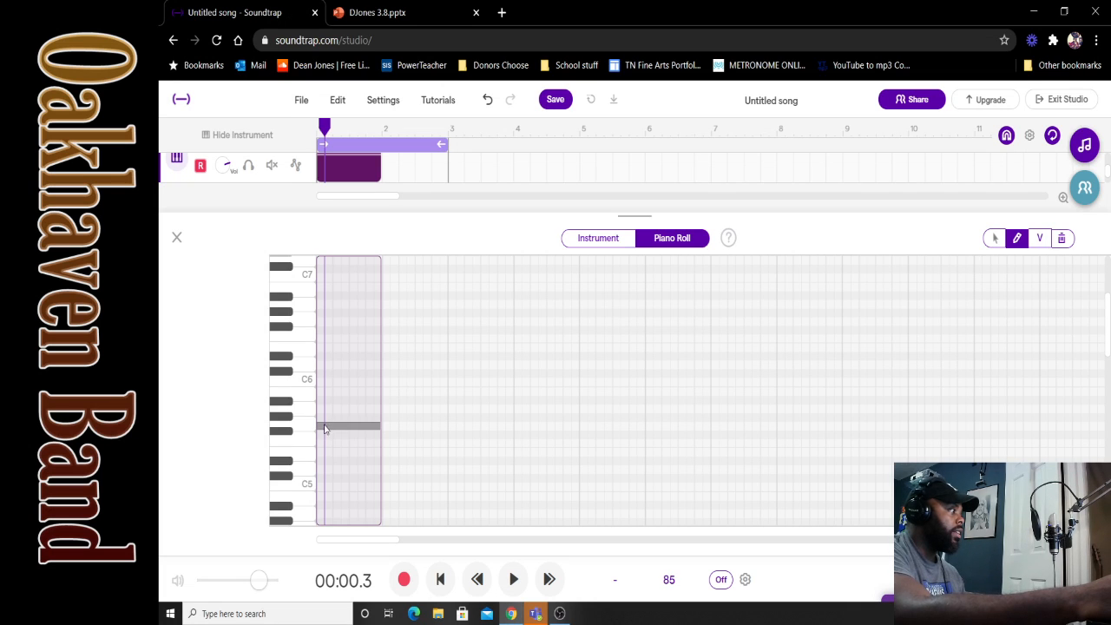
pyautogui.click(376, 426)
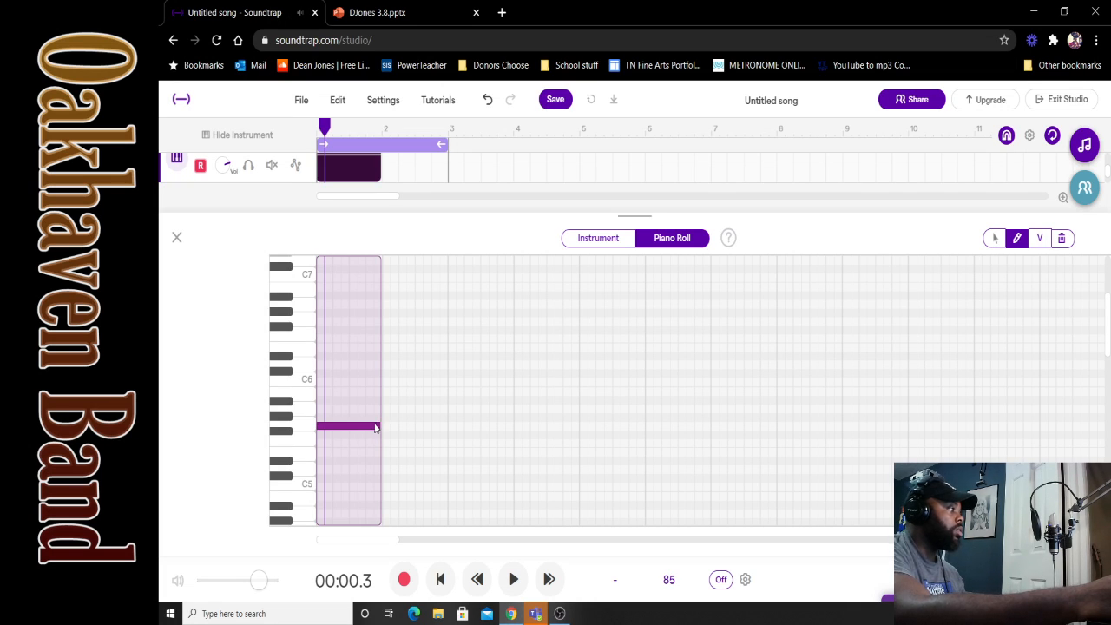
pyautogui.moveTo(382, 425); pyautogui.dragTo(324, 426)
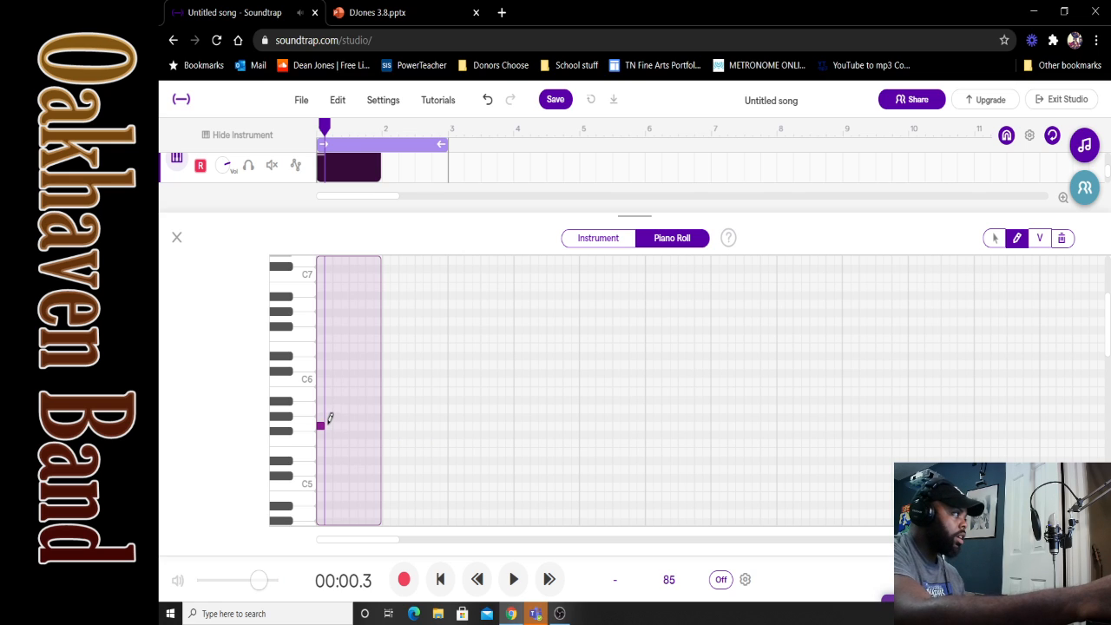
# Step: Fill the rest of bar 1 with consecutive eighth notes: Bb5, Bb5, D6, Bb5, G5, G5, G5
pyautogui.click(329, 401)
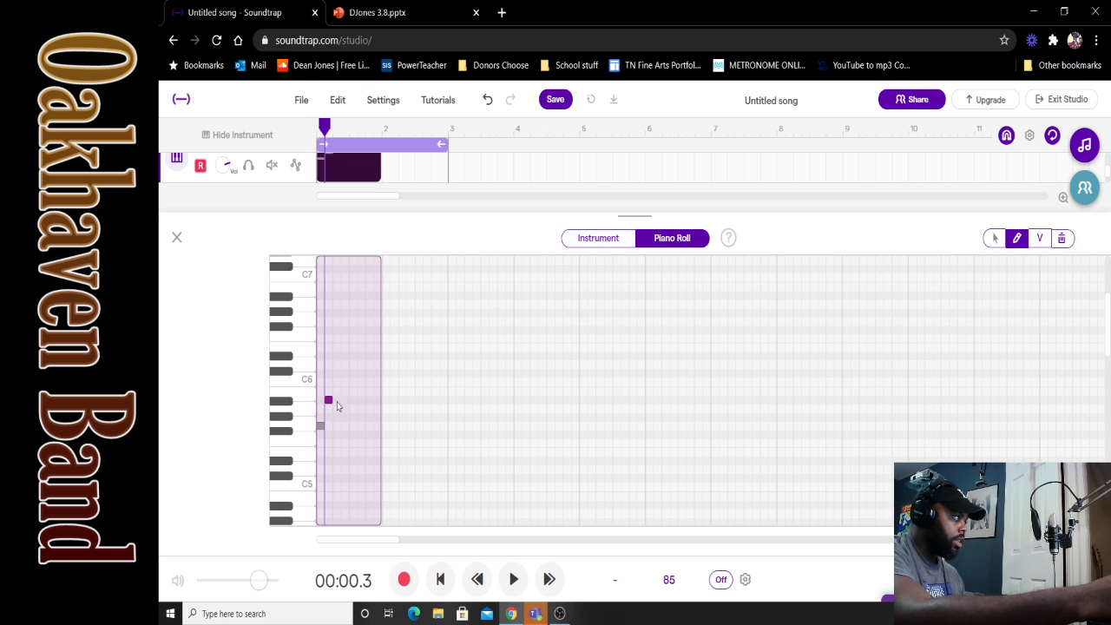
pyautogui.moveTo(329, 400); pyautogui.dragTo(338, 400)
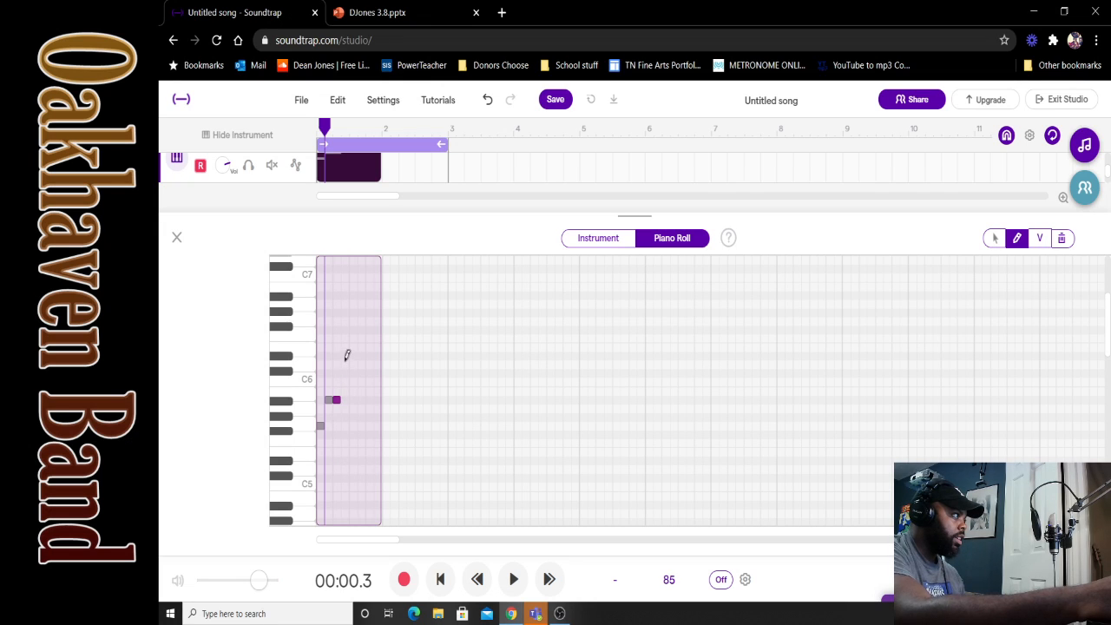
pyautogui.click(345, 364)
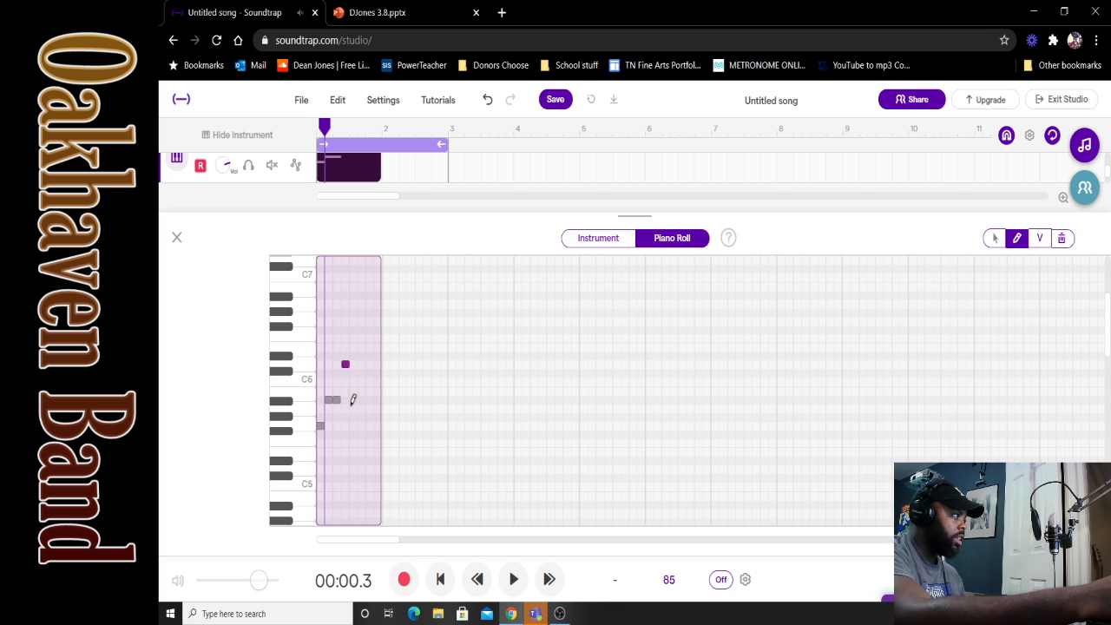
pyautogui.click(353, 400)
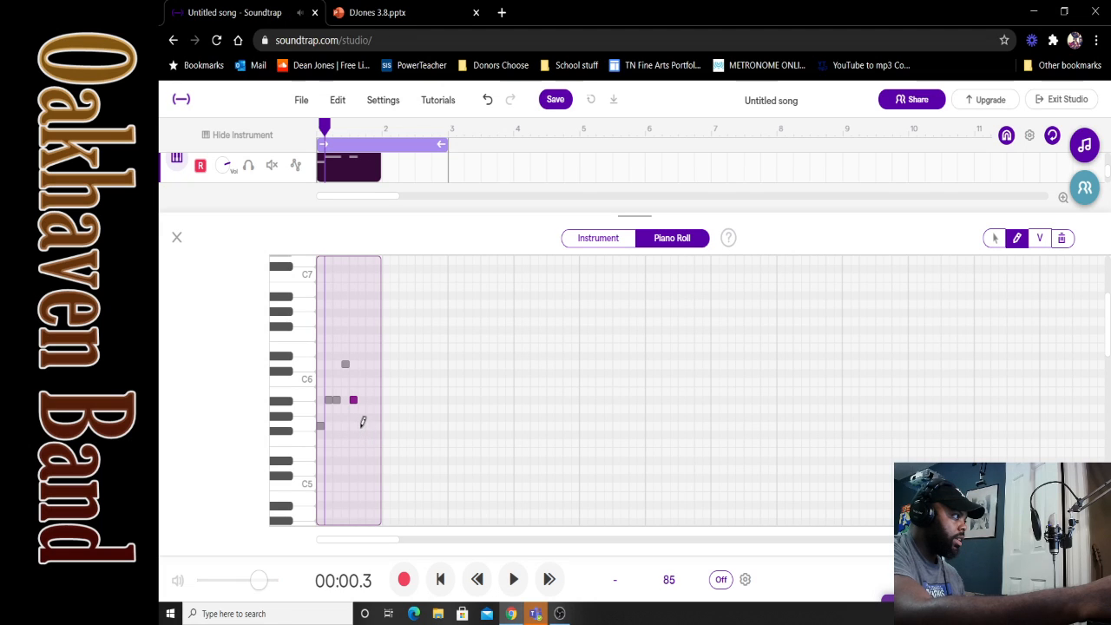
pyautogui.click(362, 426)
pyautogui.click(369, 424)
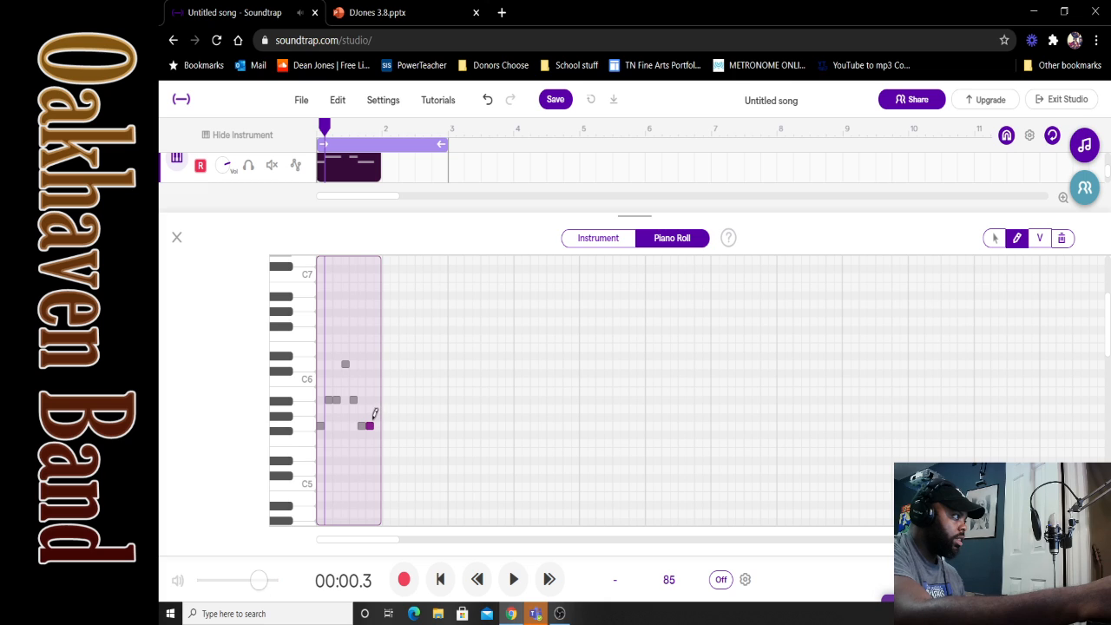
pyautogui.click(378, 425)
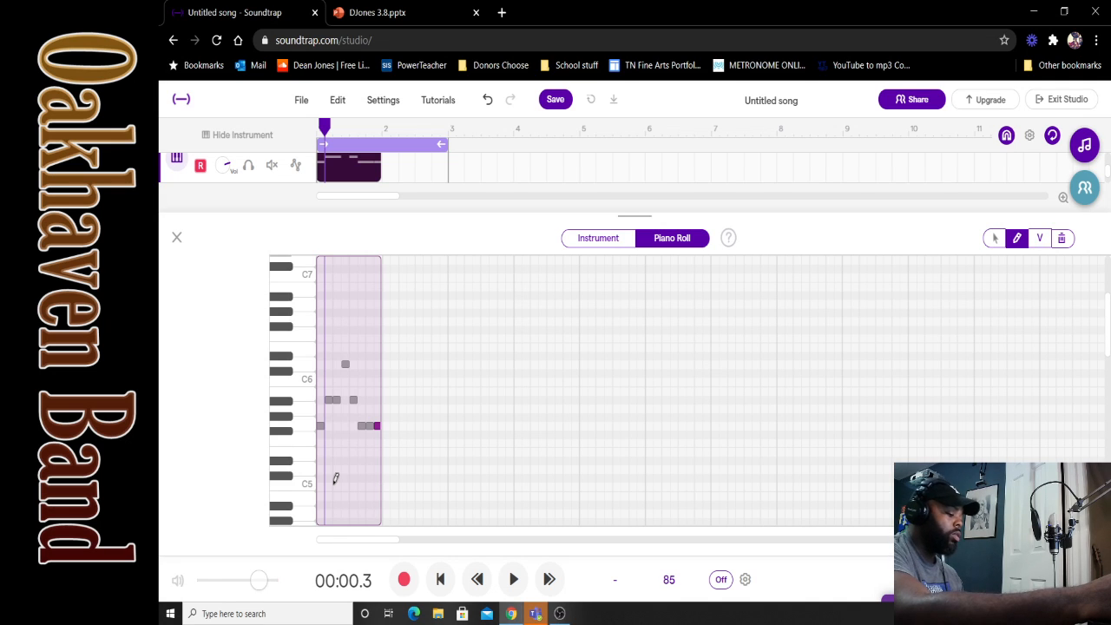
# Step: Switch to the DJones 3.8 PowerPoint to check the B-flat chord chart on slide 29, and return to the Soundtrap song
pyautogui.click(423, 9)
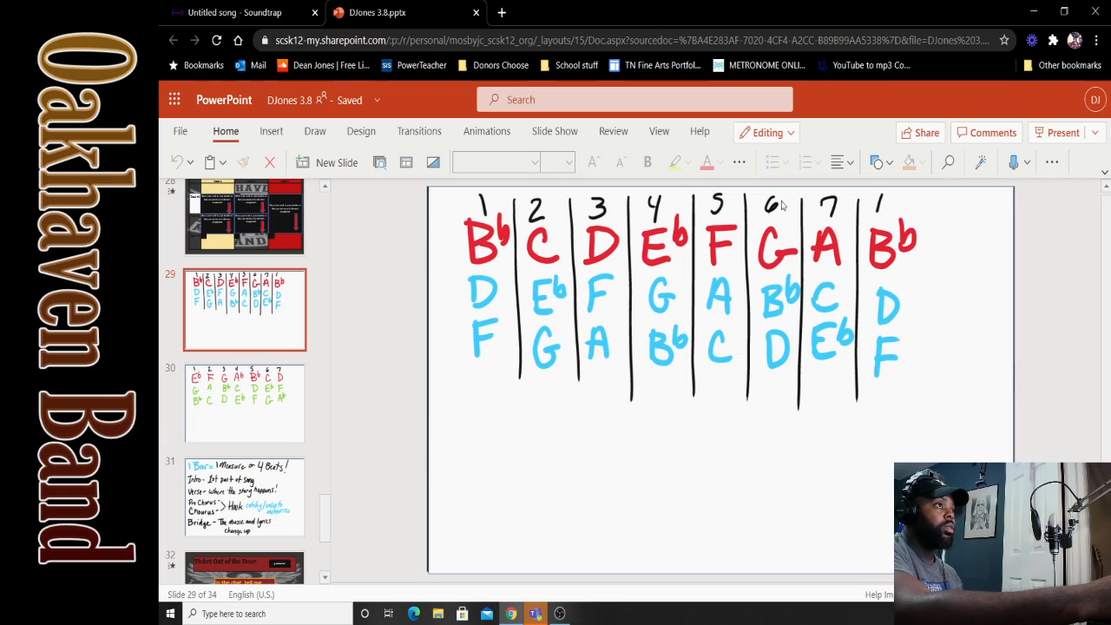
pyautogui.click(243, 13)
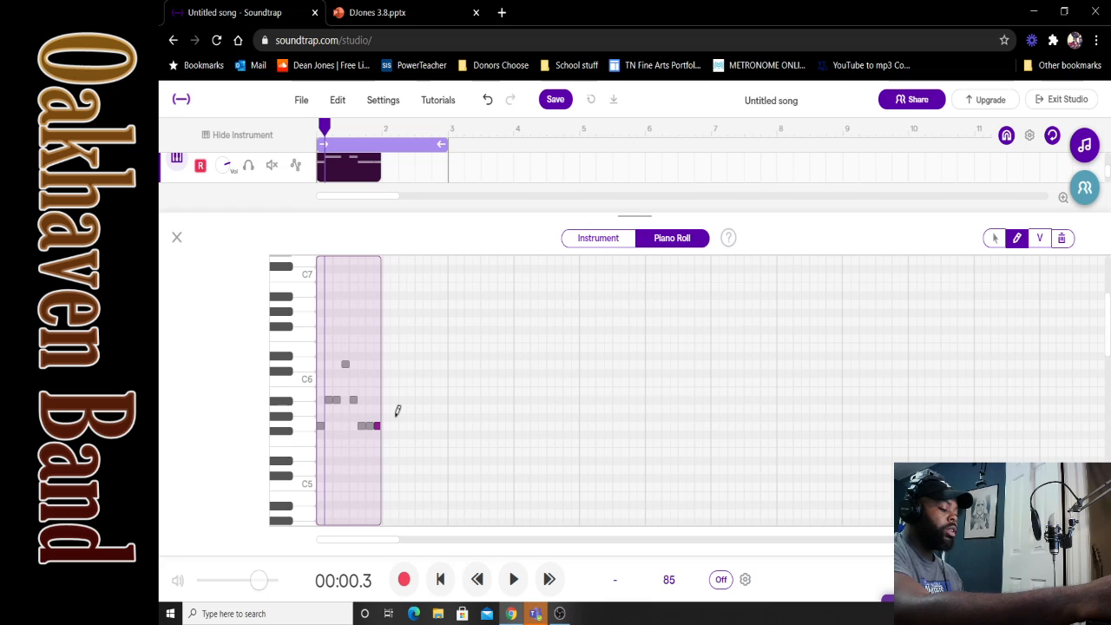
pyautogui.click(373, 12)
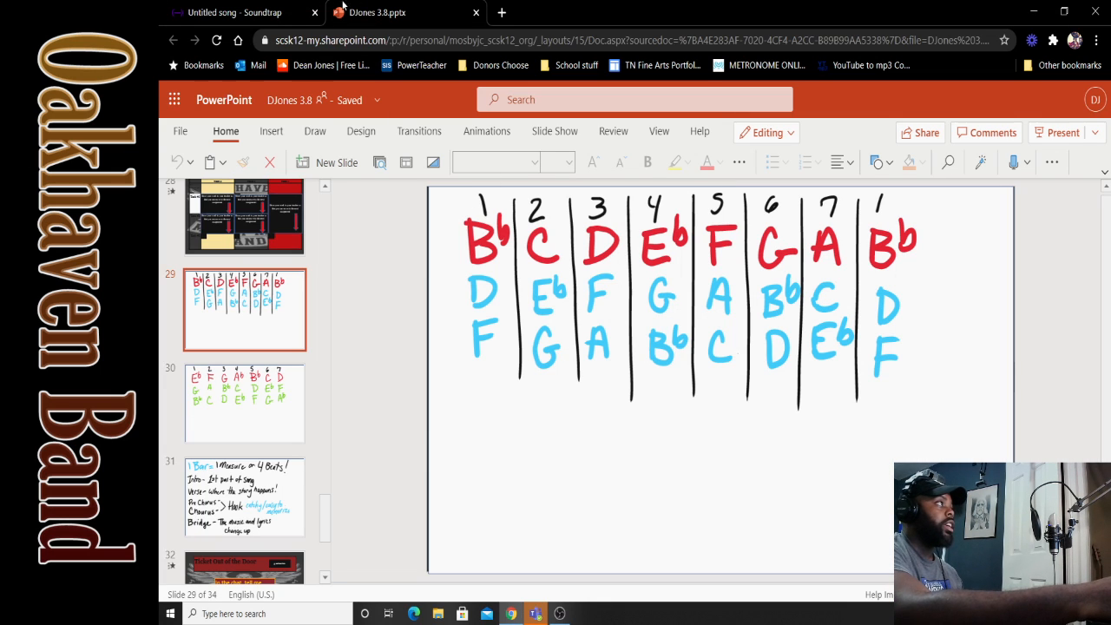
pyautogui.click(227, 13)
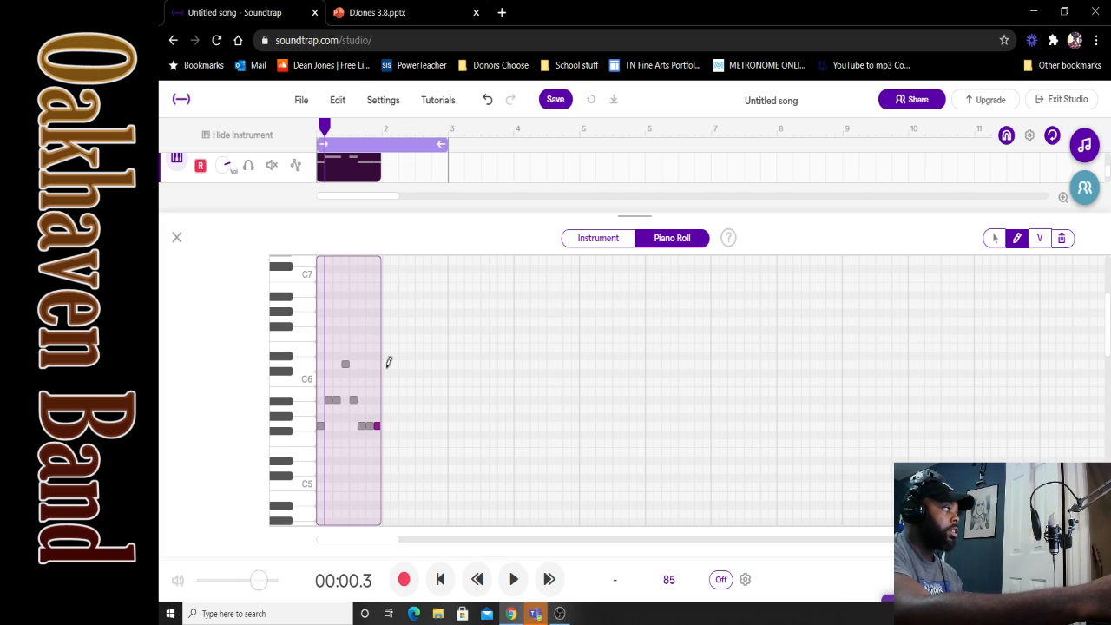
# Step: Fill bar 2 of the Pink Carol part with consecutive eighth notes: D6, D6, A5, A5, F5, F5, A5, A5
pyautogui.click(386, 365)
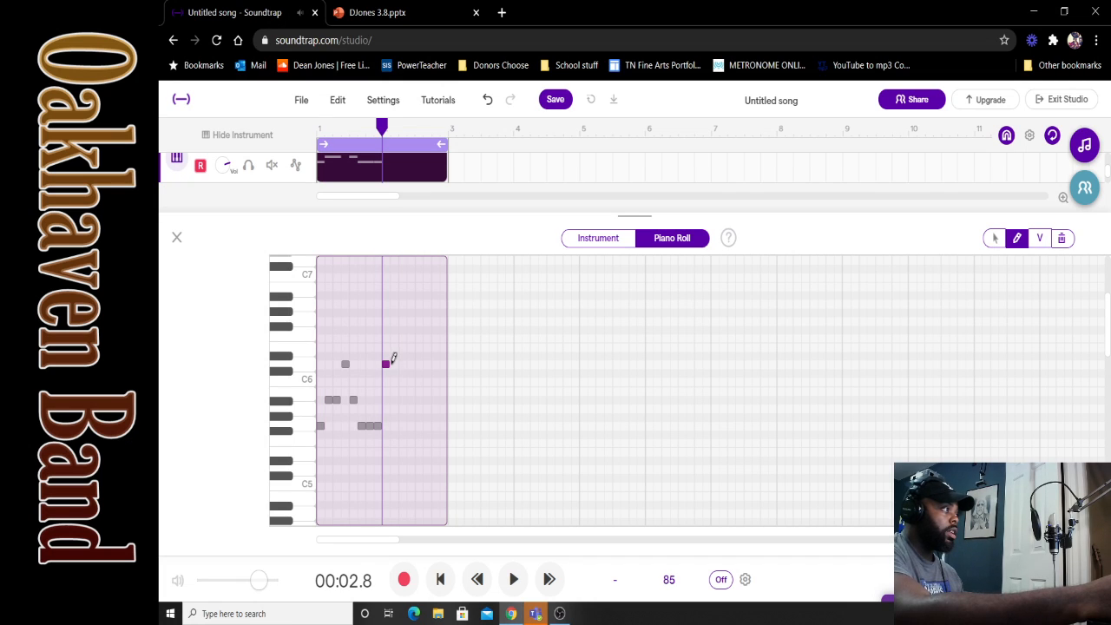
pyautogui.click(394, 364)
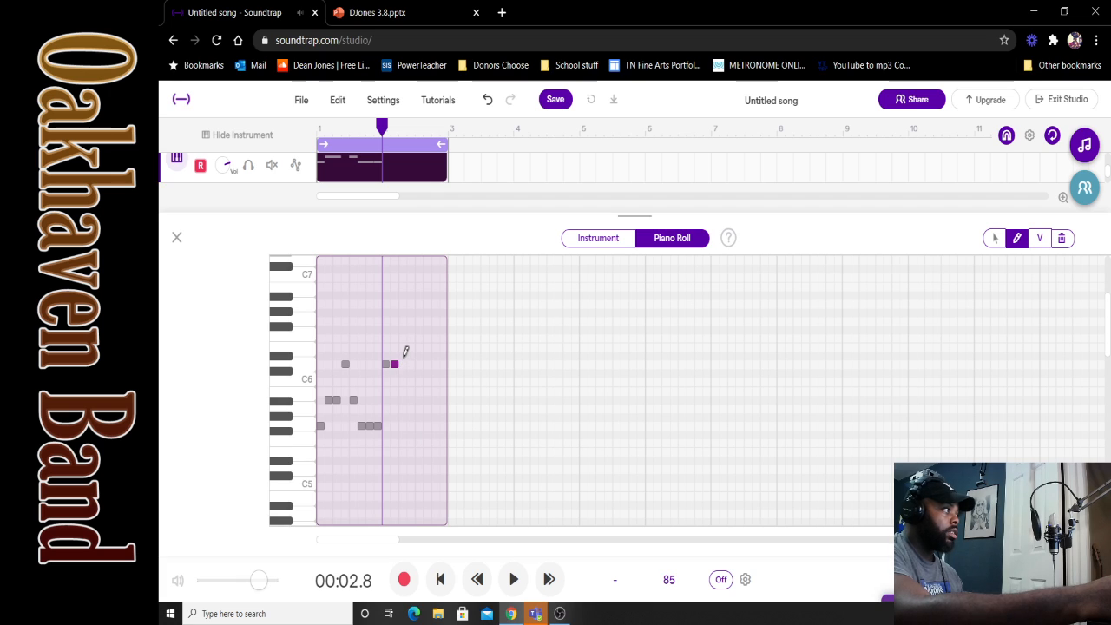
pyautogui.click(403, 409)
pyautogui.click(411, 408)
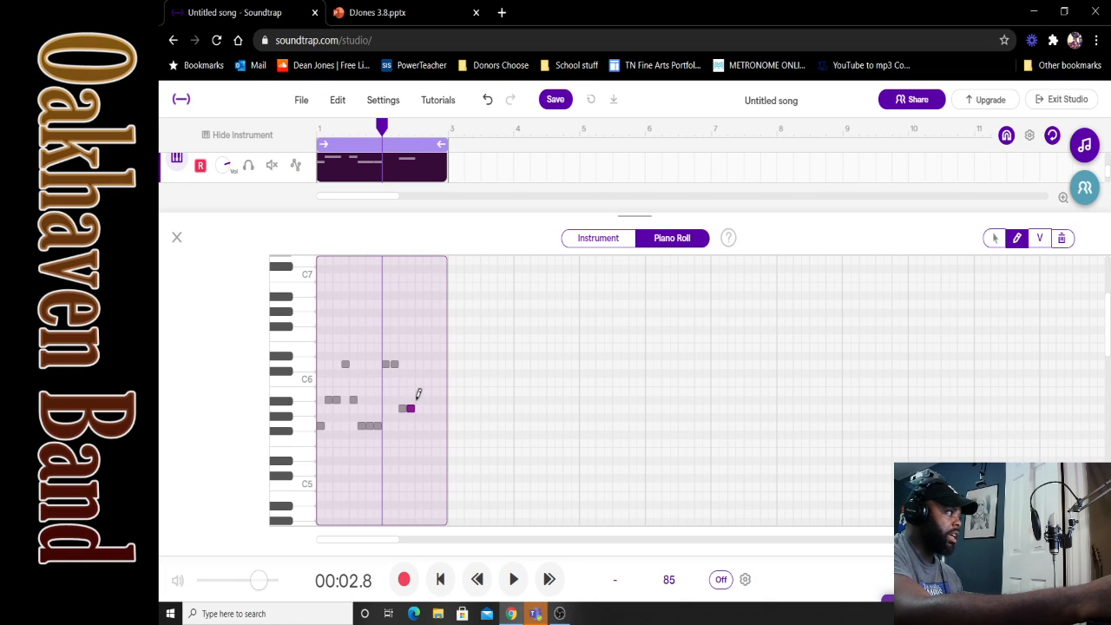
pyautogui.click(419, 442)
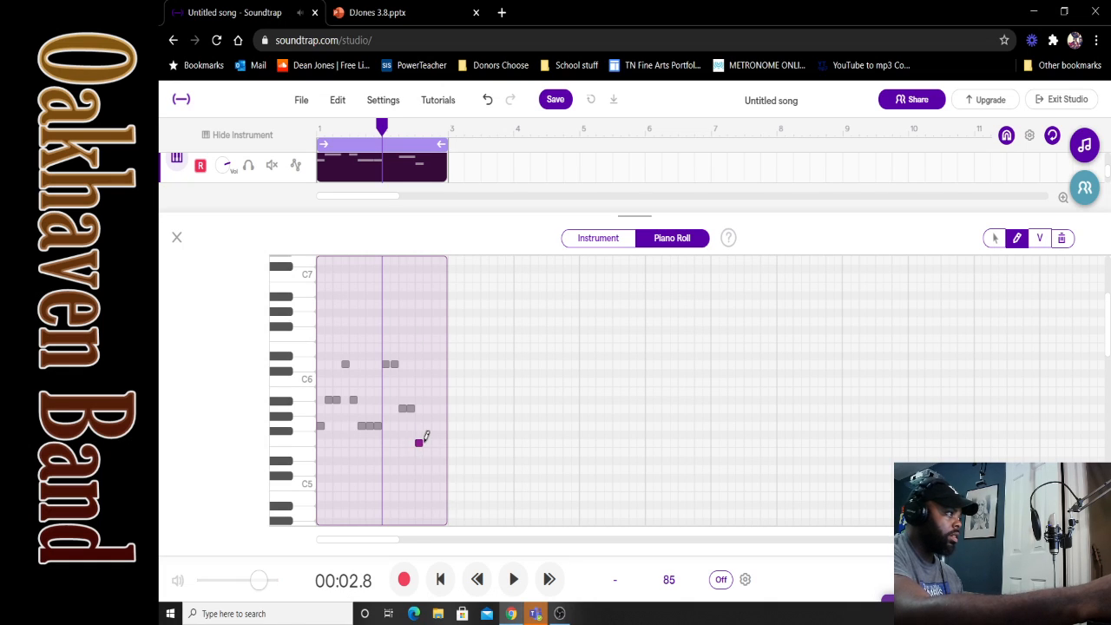
pyautogui.click(425, 443)
pyautogui.click(435, 408)
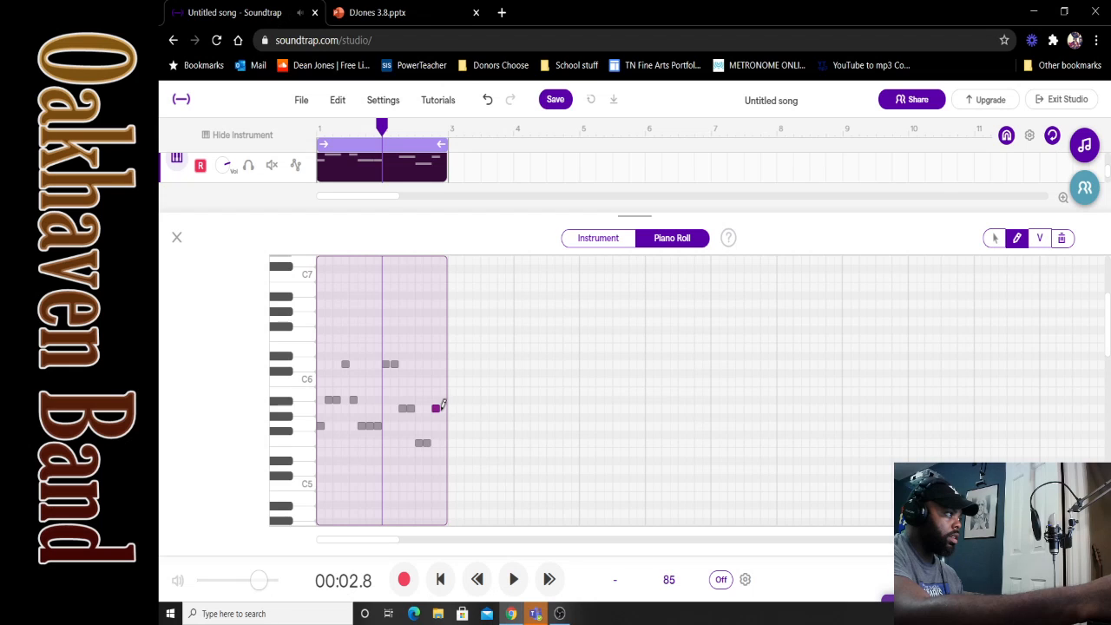
pyautogui.click(442, 408)
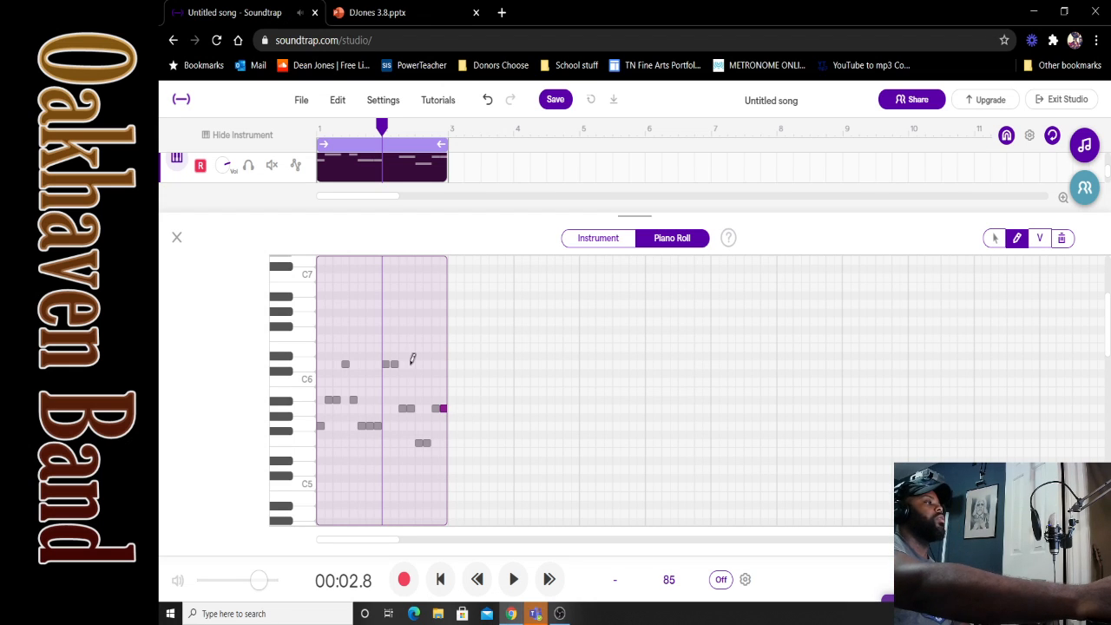
pyautogui.click(397, 364)
pyautogui.moveTo(400, 367); pyautogui.dragTo(403, 366)
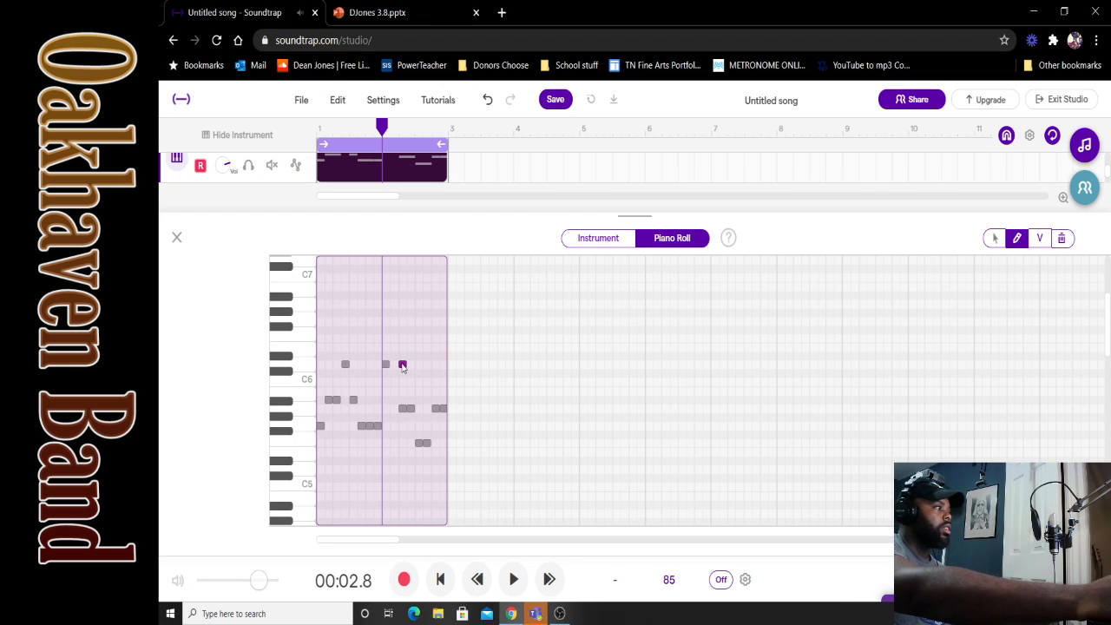
pyautogui.rightClick(402, 365)
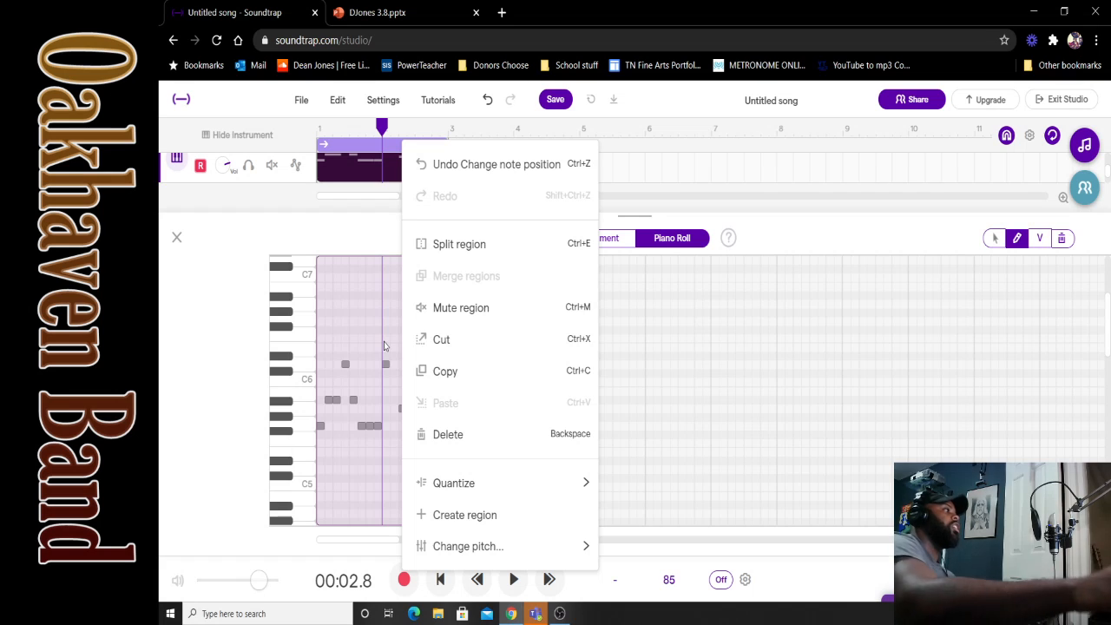
pyautogui.click(356, 259)
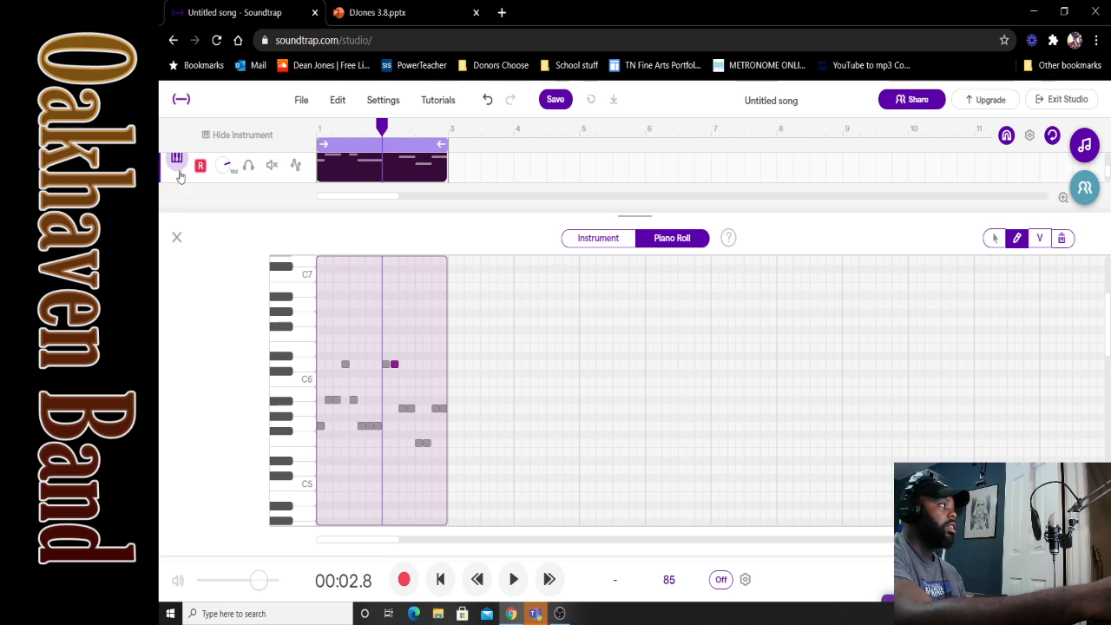
# Step: Close the piano roll and move the Pink Carol track above the Lucid track
pyautogui.click(177, 238)
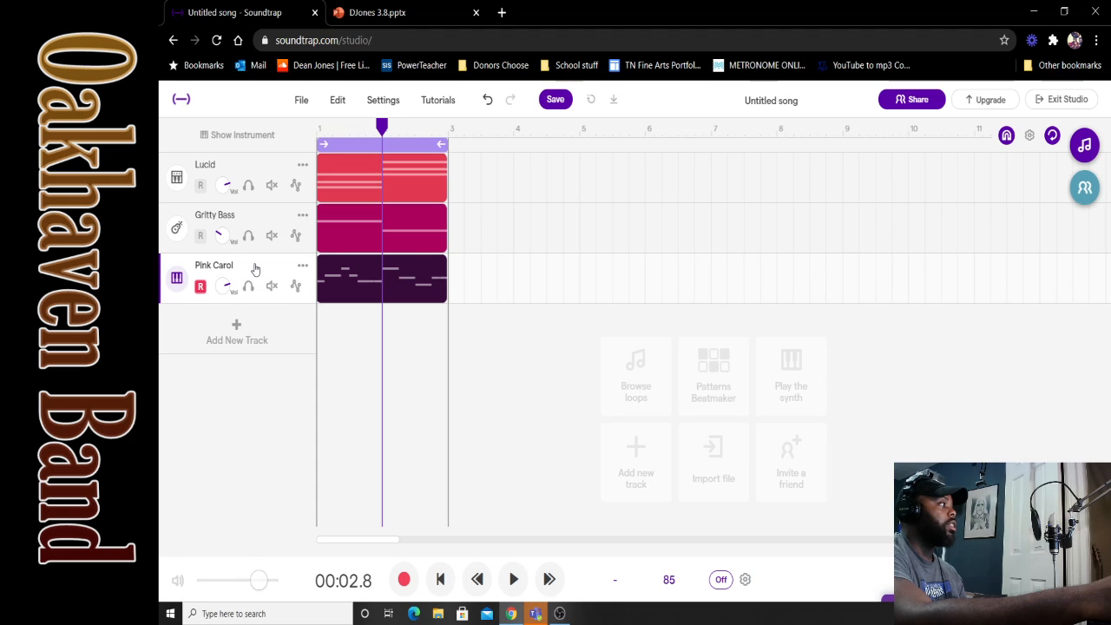
pyautogui.moveTo(254, 271); pyautogui.dragTo(249, 161)
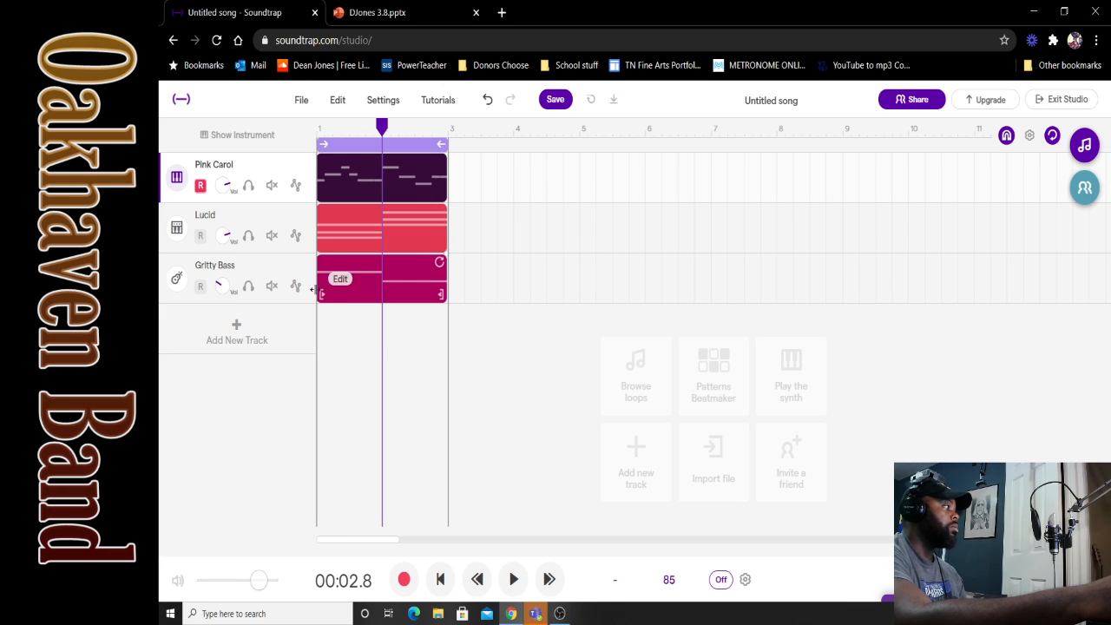
# Step: Add a drum track with the pattern beatmaker and set its instrument to the Tasty machine preset
pyautogui.click(235, 327)
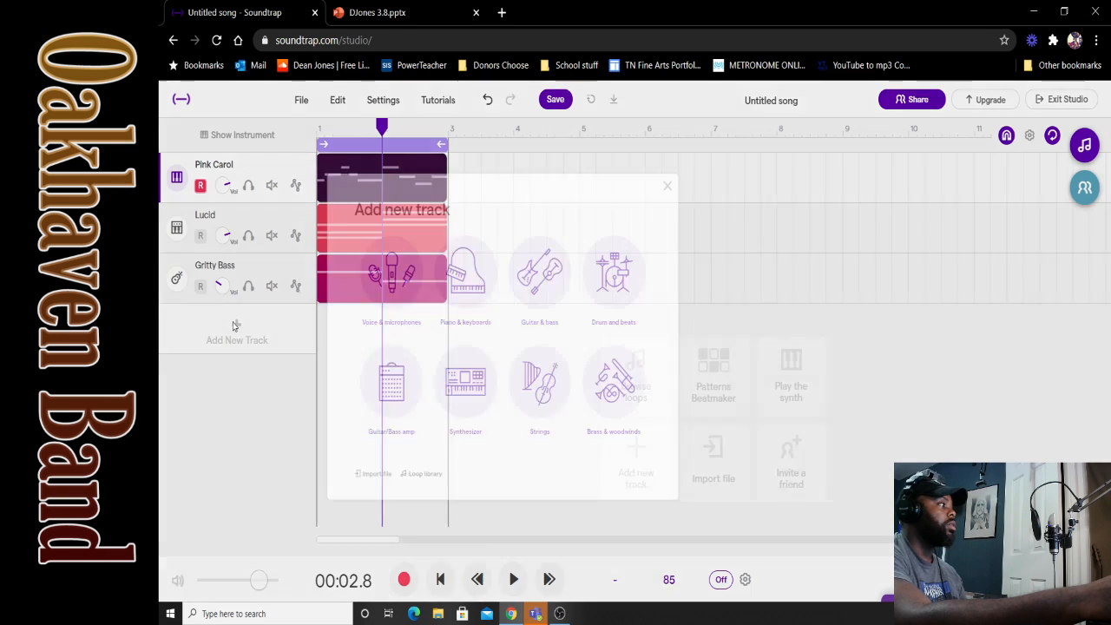
pyautogui.click(774, 281)
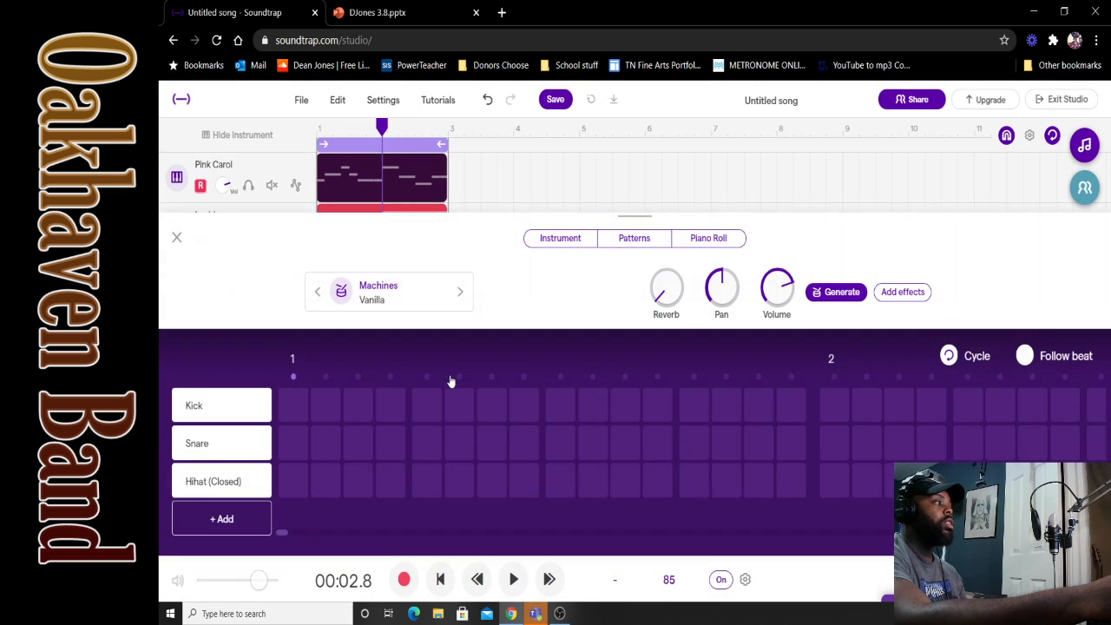
pyautogui.click(382, 291)
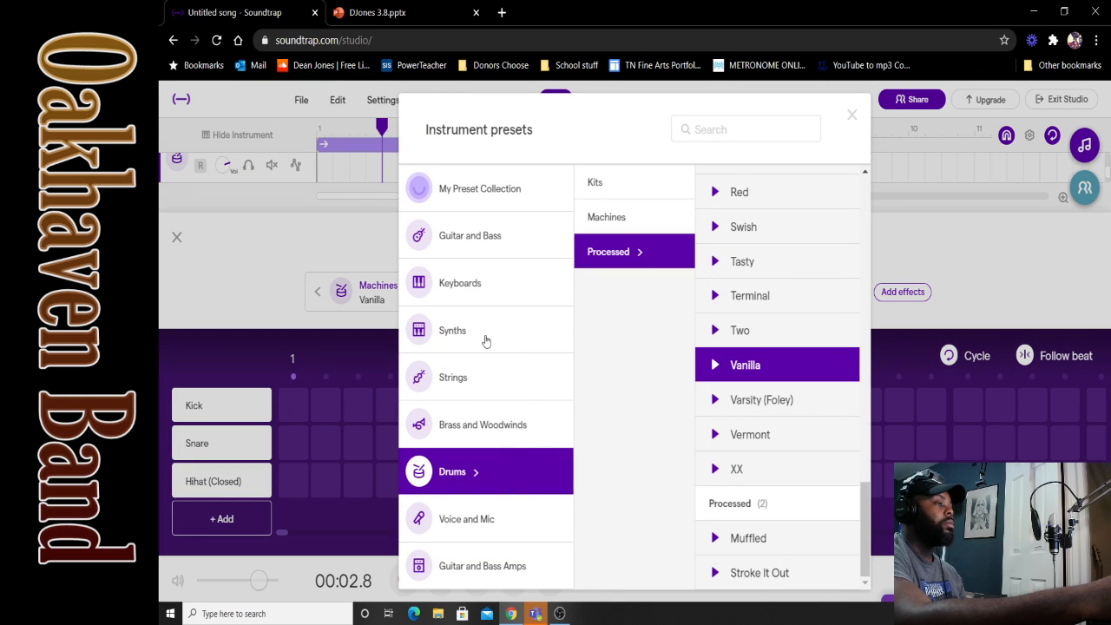
pyautogui.click(748, 264)
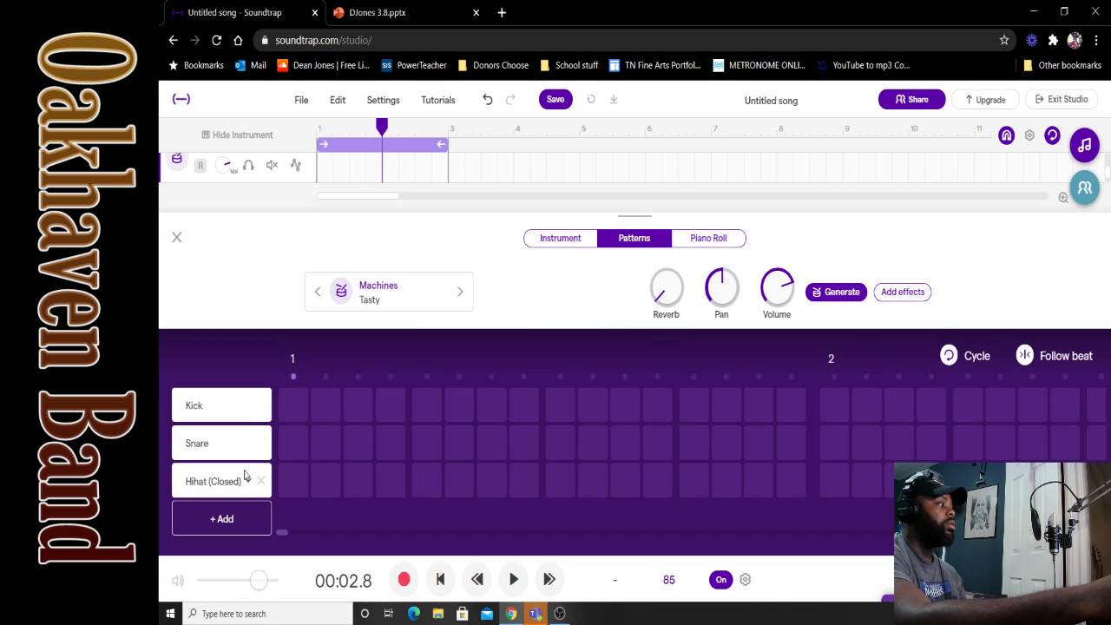
# Step: Fill the closed hi-hat row in bar 1 of the Tasty pattern on steps 1–8, 10–12 and 14–16
pyautogui.click(294, 480)
pyautogui.click(391, 480)
pyautogui.click(427, 480)
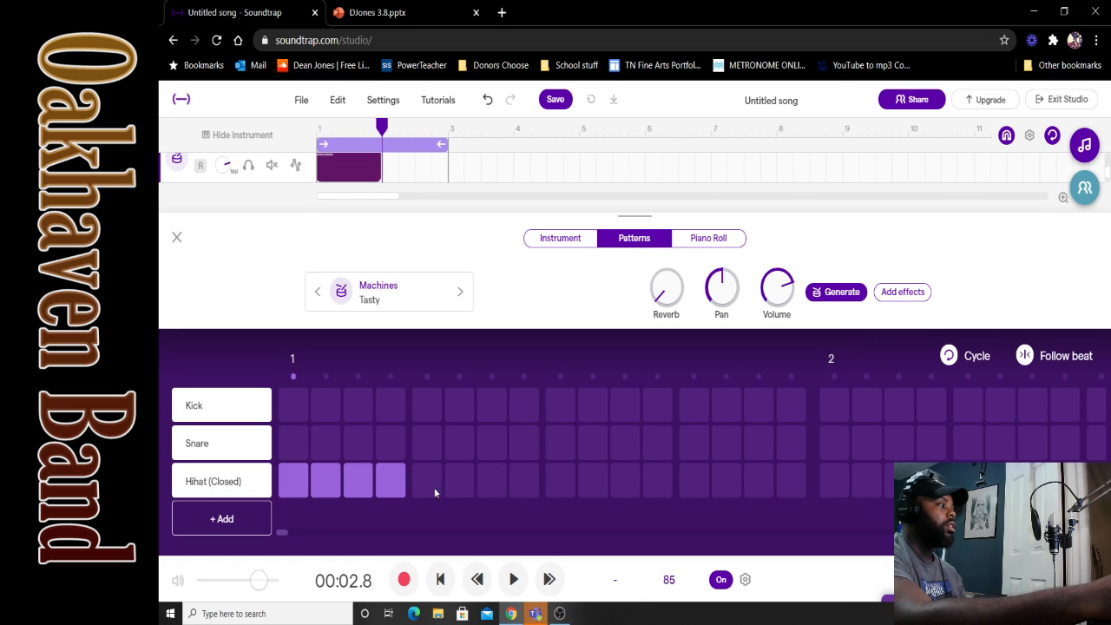
pyautogui.click(459, 480)
pyautogui.click(491, 480)
pyautogui.click(525, 480)
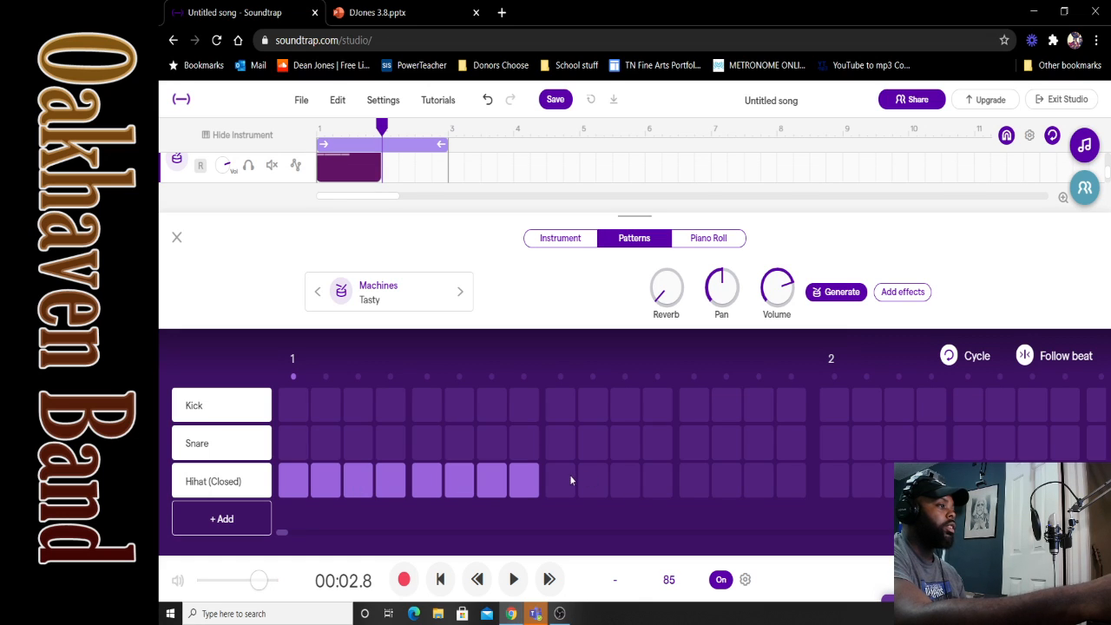
pyautogui.click(789, 480)
pyautogui.click(759, 480)
pyautogui.click(726, 480)
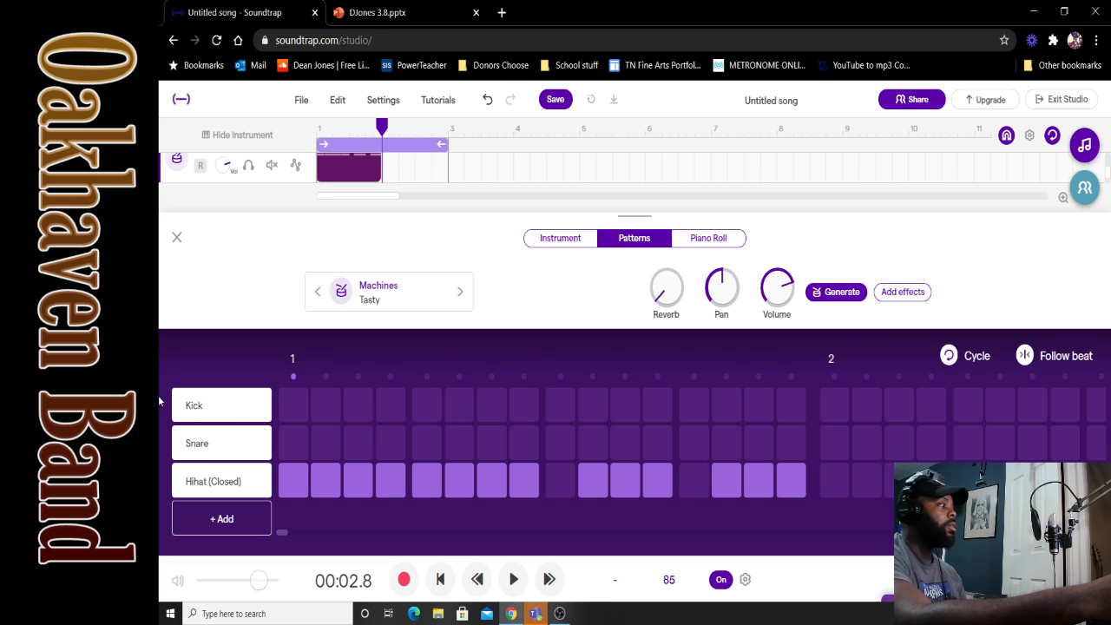
# Step: Add bar 1 kicks on steps 1, 2, 4, 5, 7, 8, 10, 11, 13, 16 and snares on 5, 13, 16, and close the pattern editor
pyautogui.click(301, 403)
pyautogui.click(325, 406)
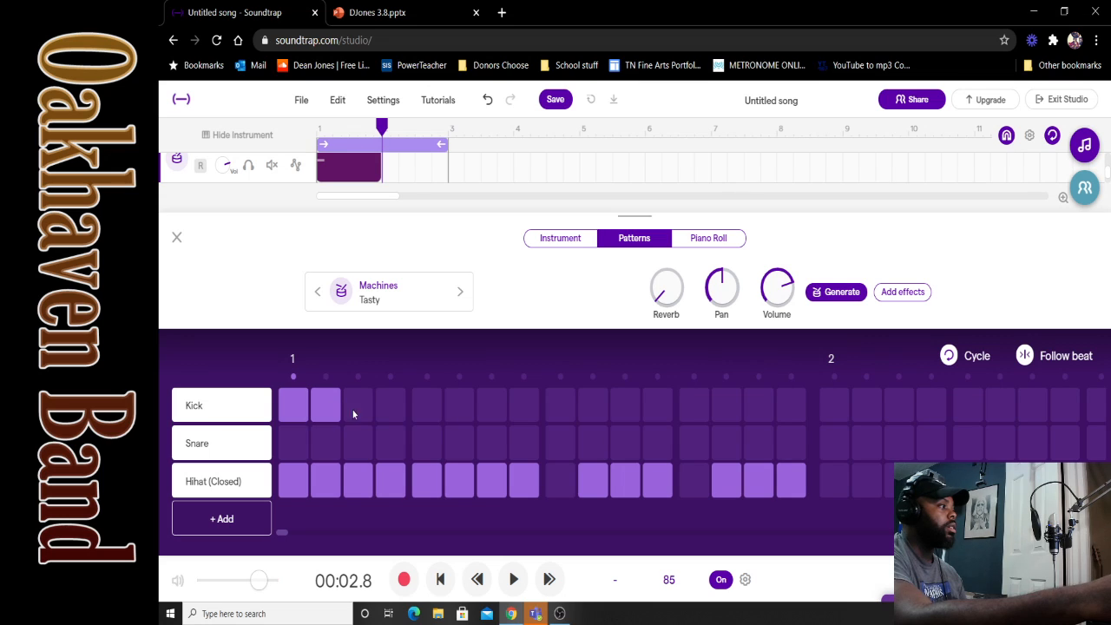
pyautogui.click(390, 408)
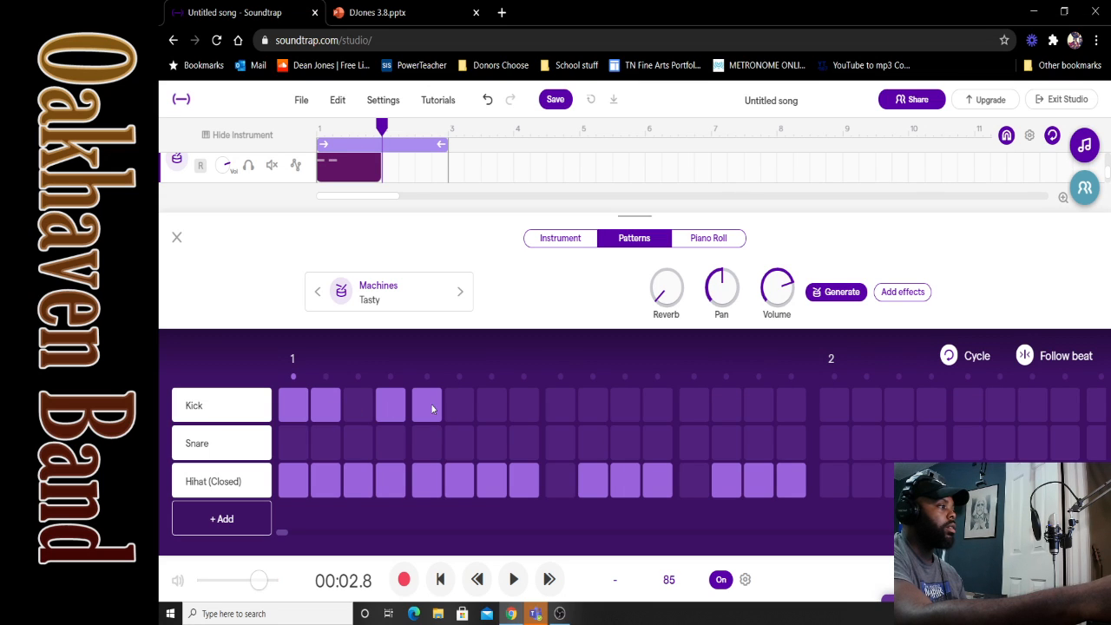
pyautogui.click(520, 405)
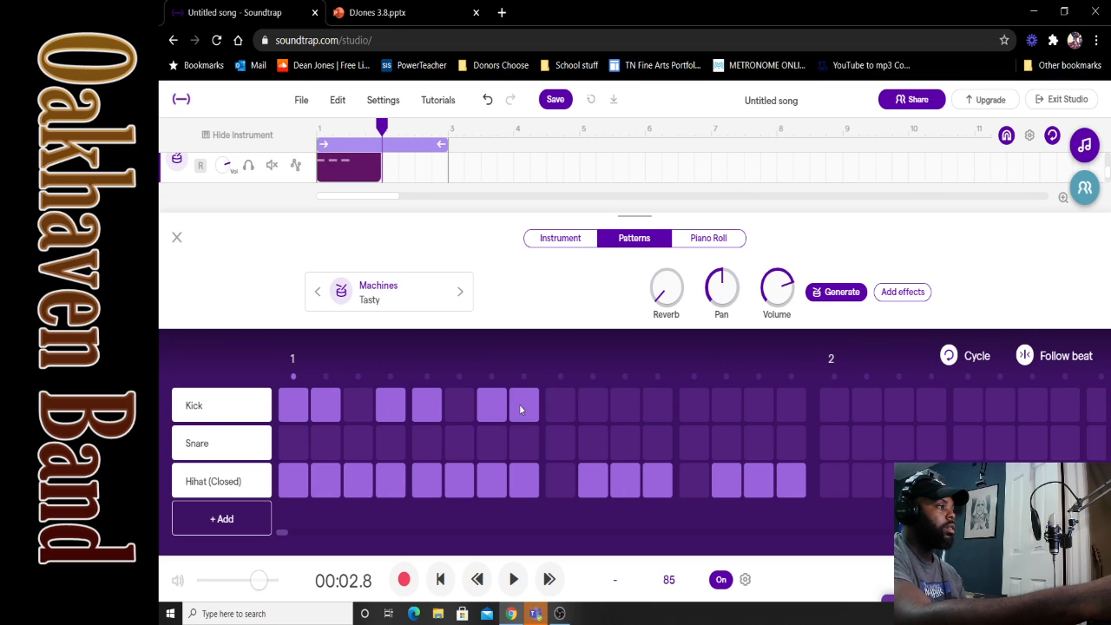
pyautogui.click(597, 406)
pyautogui.click(624, 407)
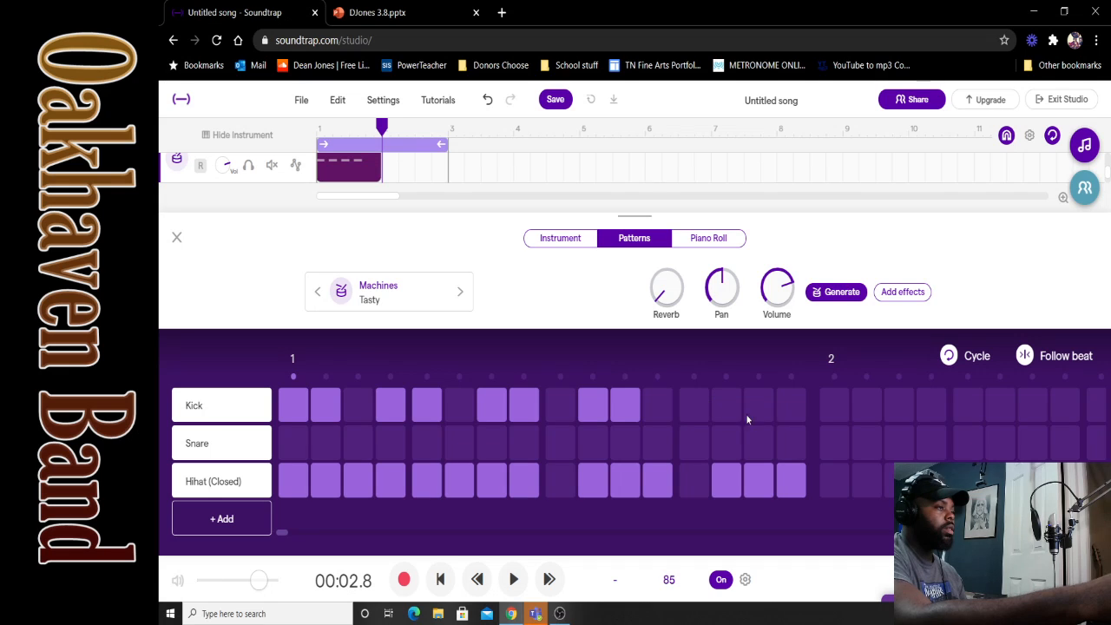
pyautogui.click(697, 401)
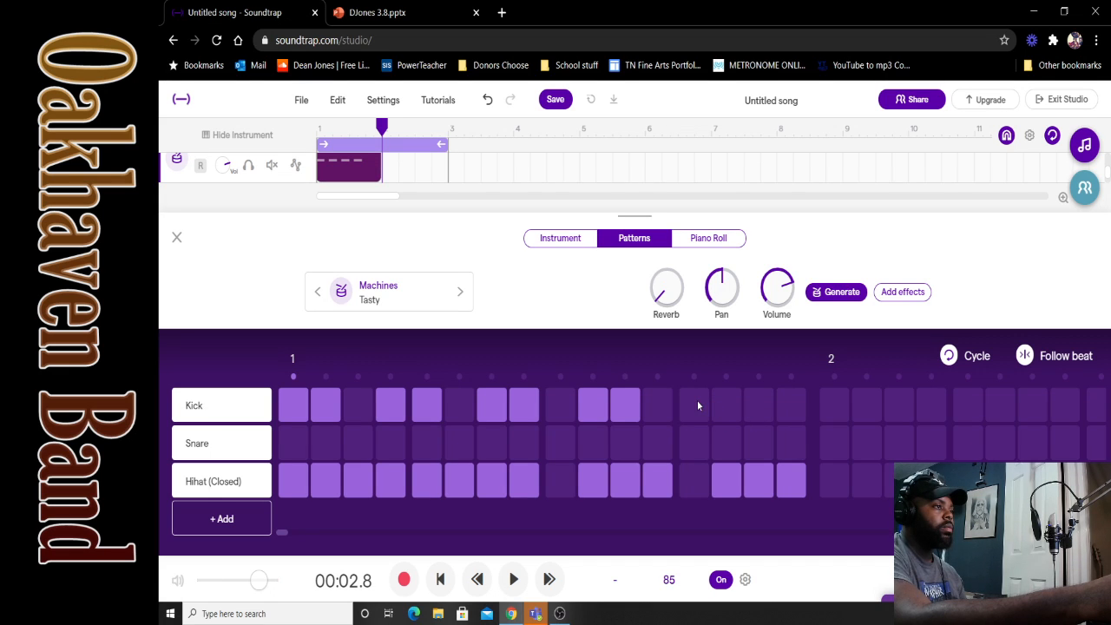
pyautogui.click(785, 405)
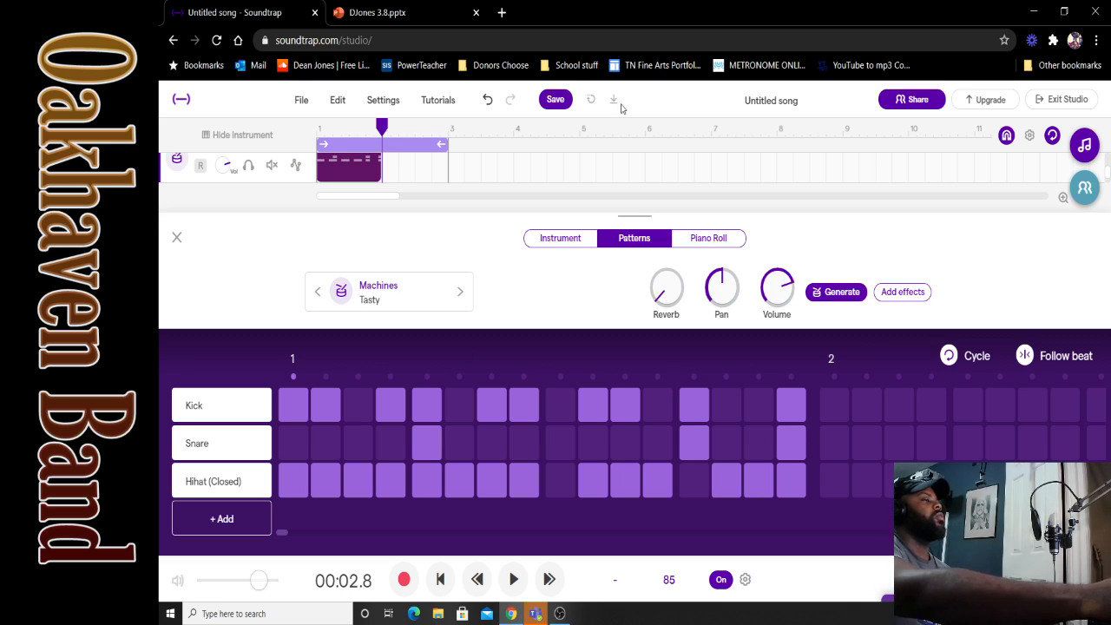
pyautogui.click(177, 238)
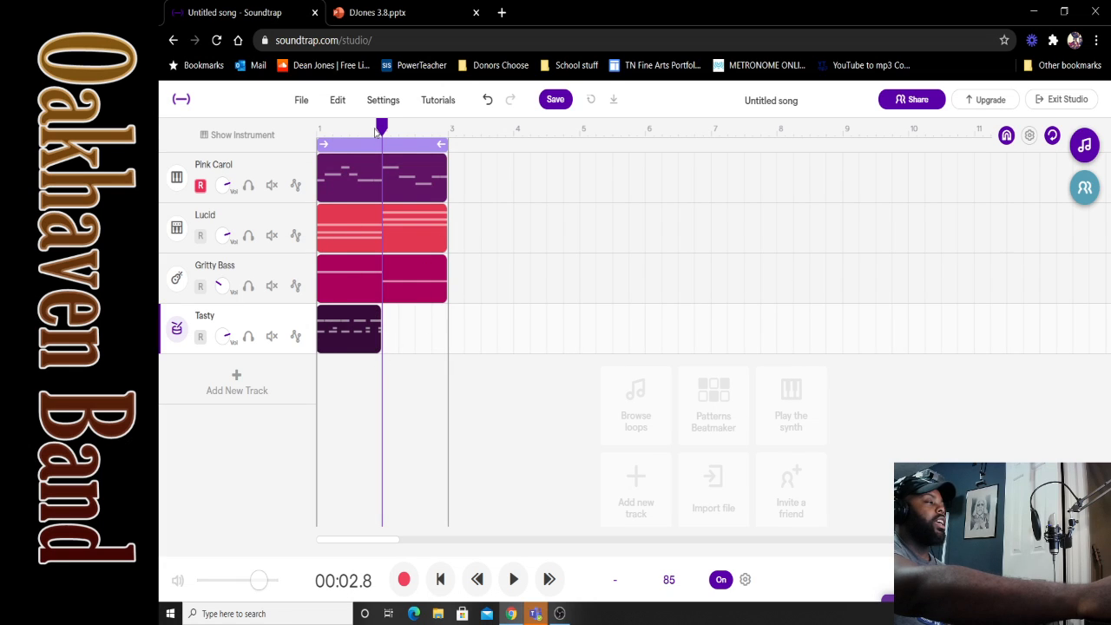
# Step: Copy the one-bar Tasty drum region and paste it at the start of bar 2
pyautogui.rightClick(338, 308)
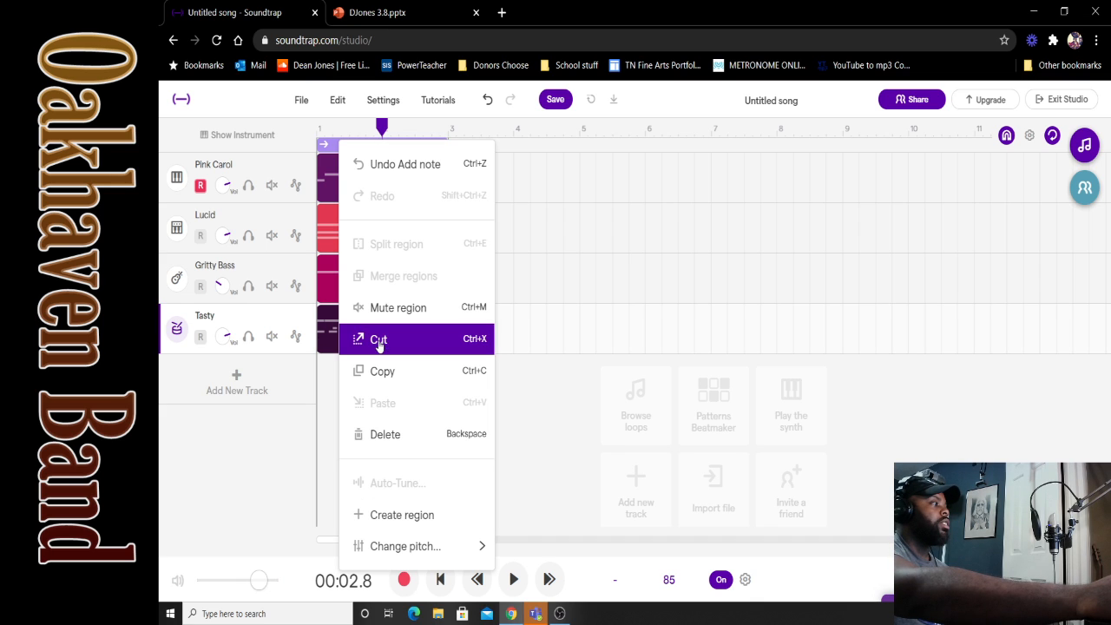
pyautogui.click(383, 372)
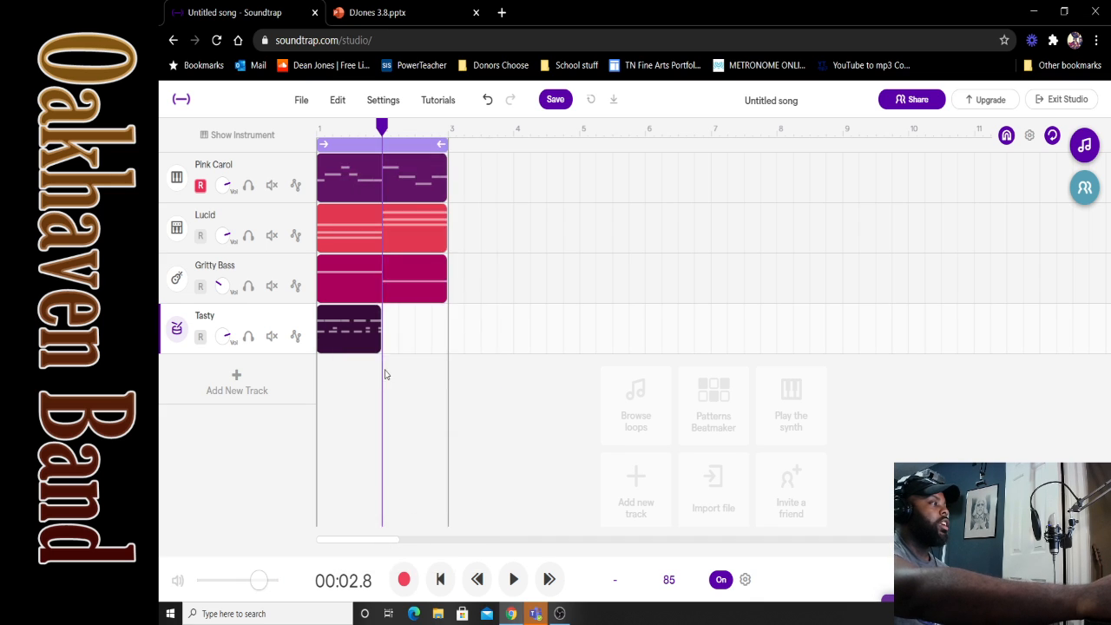
pyautogui.click(391, 129)
pyautogui.click(383, 129)
pyautogui.click(391, 129)
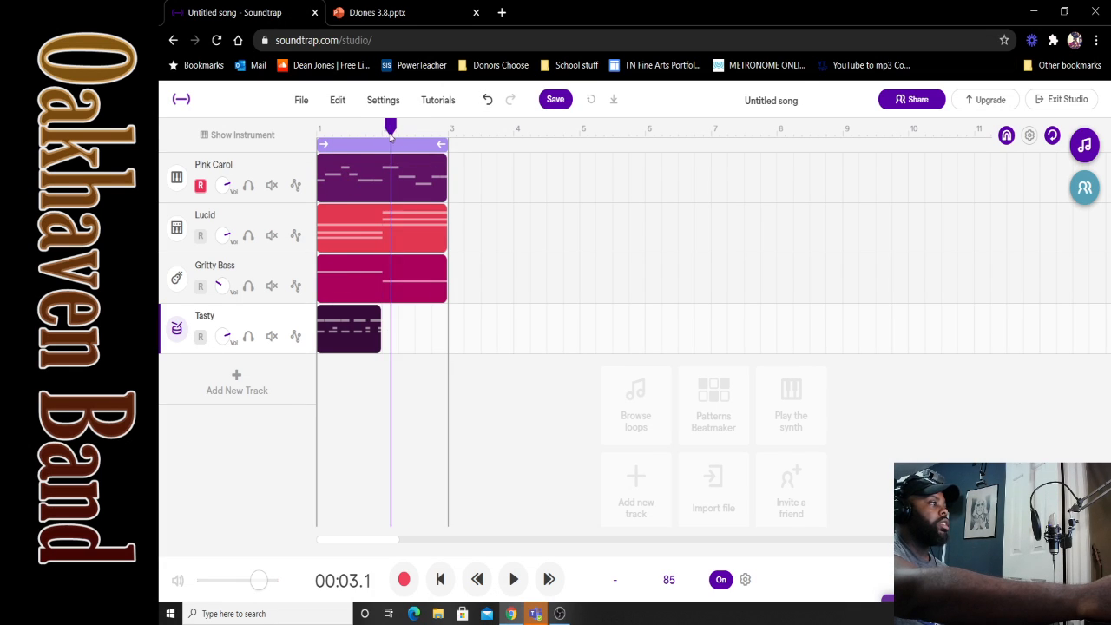
pyautogui.click(399, 130)
pyautogui.moveTo(396, 130); pyautogui.dragTo(387, 139)
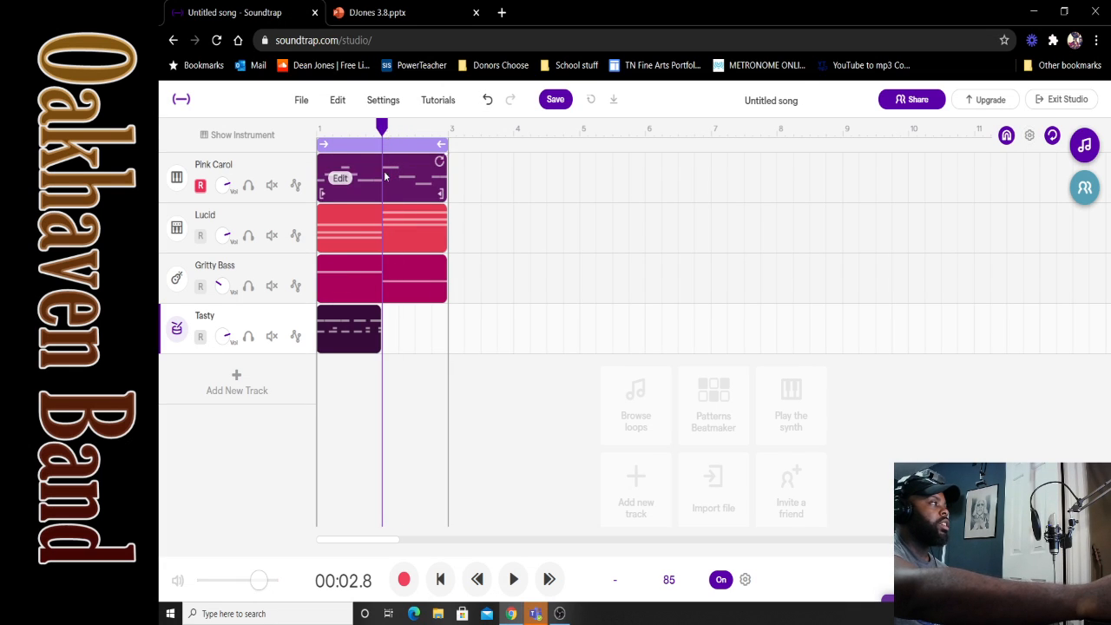
pyautogui.rightClick(392, 327)
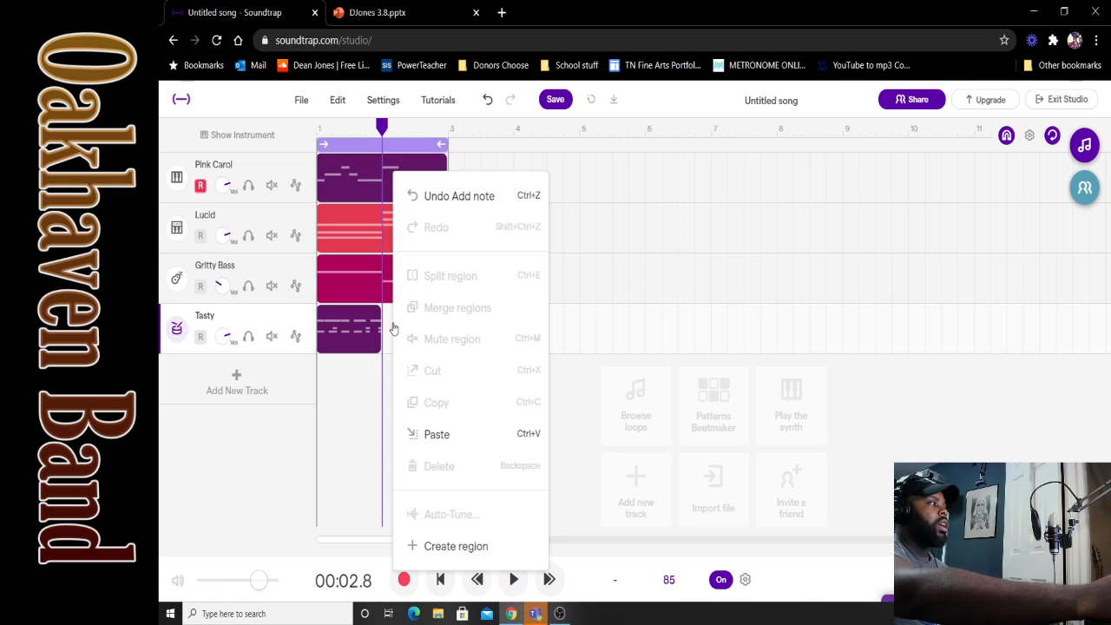
pyautogui.click(435, 434)
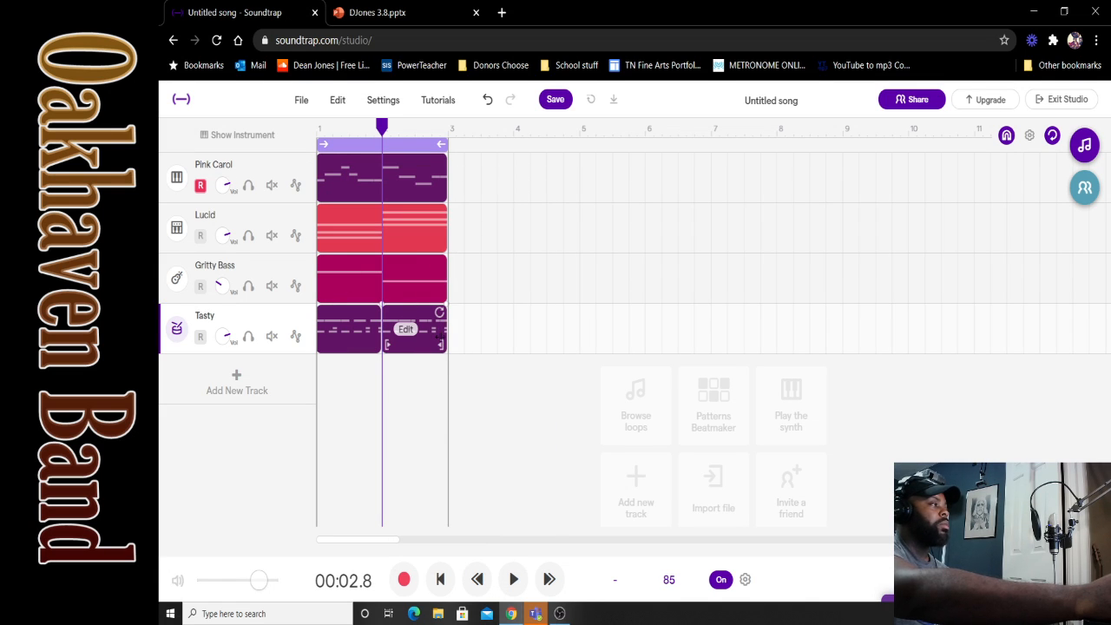
# Step: Play the two-bar loop from the beginning to hear all four tracks together, and stop playback
pyautogui.click(322, 122)
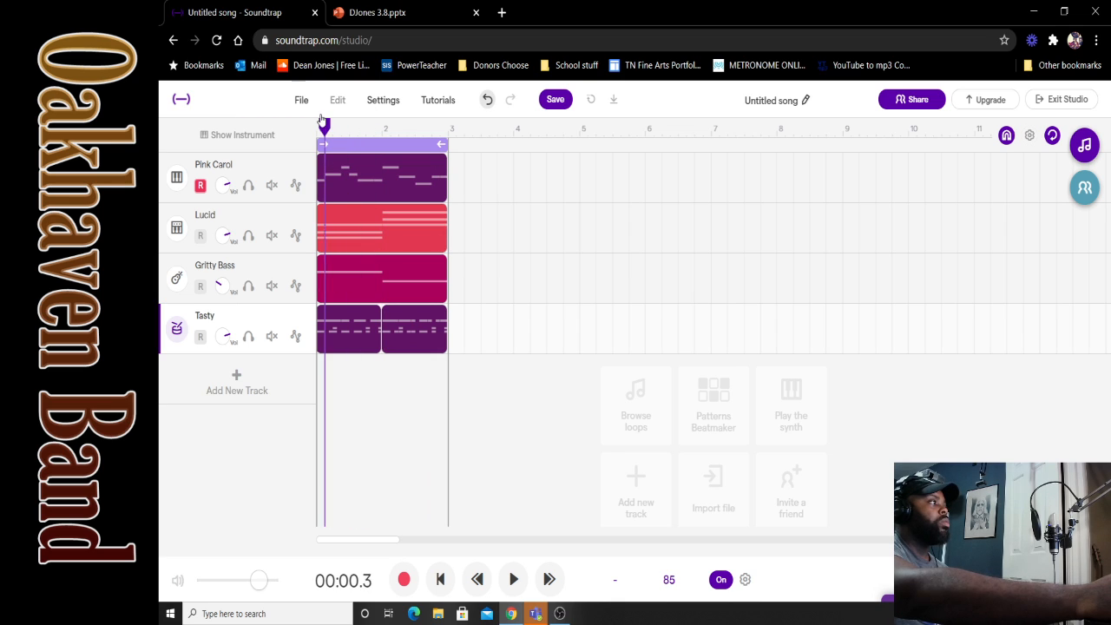
pyautogui.moveTo(320, 120); pyautogui.dragTo(316, 120)
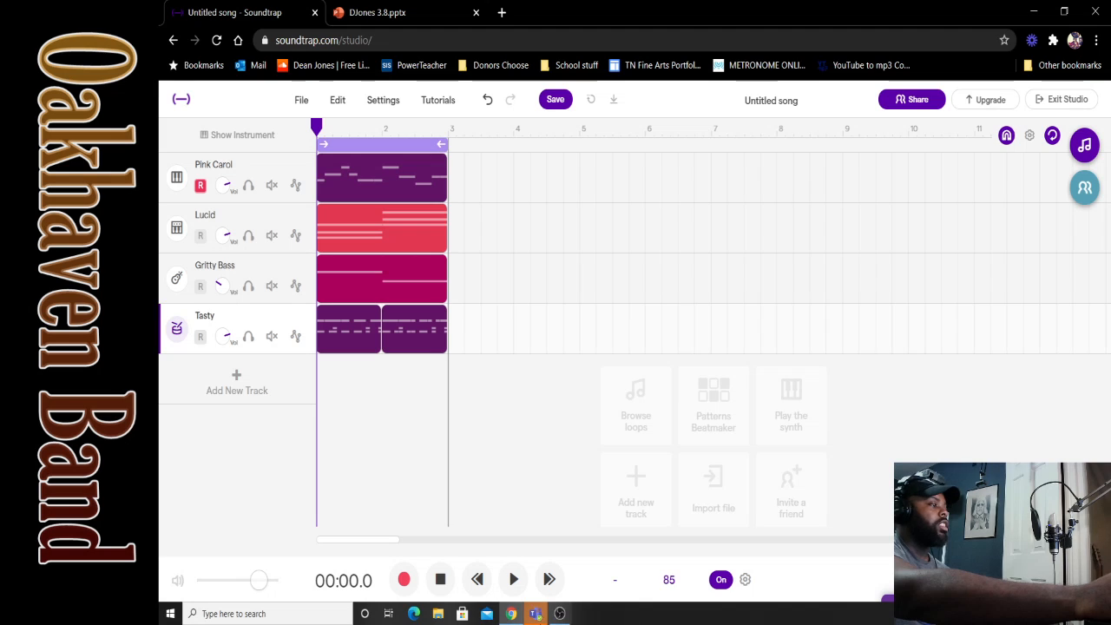
pyautogui.click(512, 579)
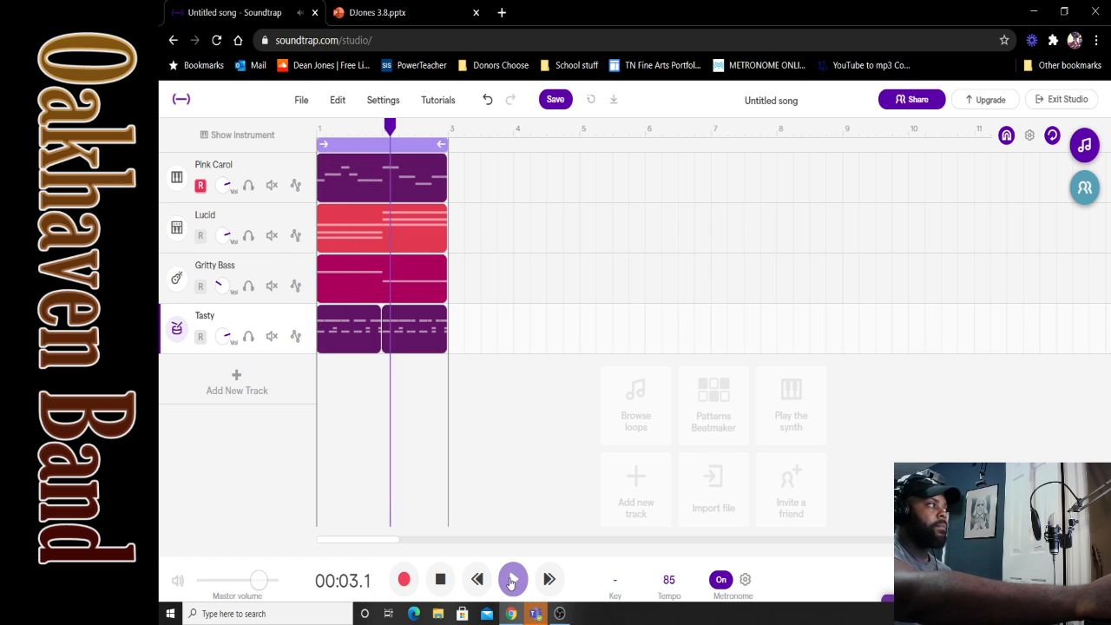
pyautogui.click(440, 580)
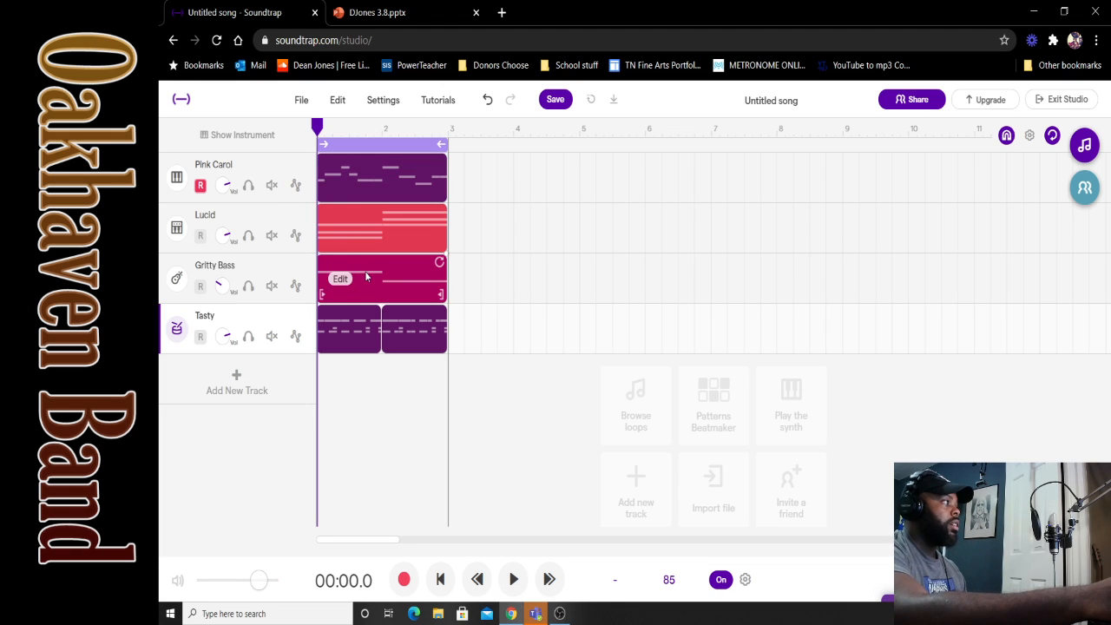
# Step: Move the Gritty Bass region to start at bar 5 and the two Tasty drum regions to bars 5 and 6
pyautogui.moveTo(366, 276); pyautogui.dragTo(500, 292)
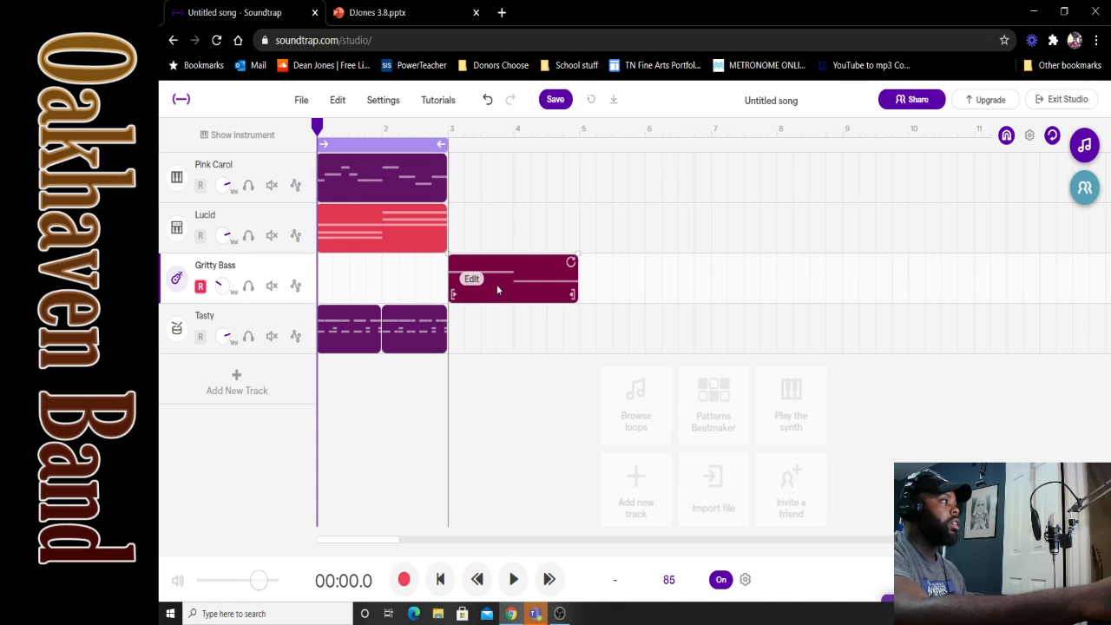
pyautogui.moveTo(503, 287); pyautogui.dragTo(634, 295)
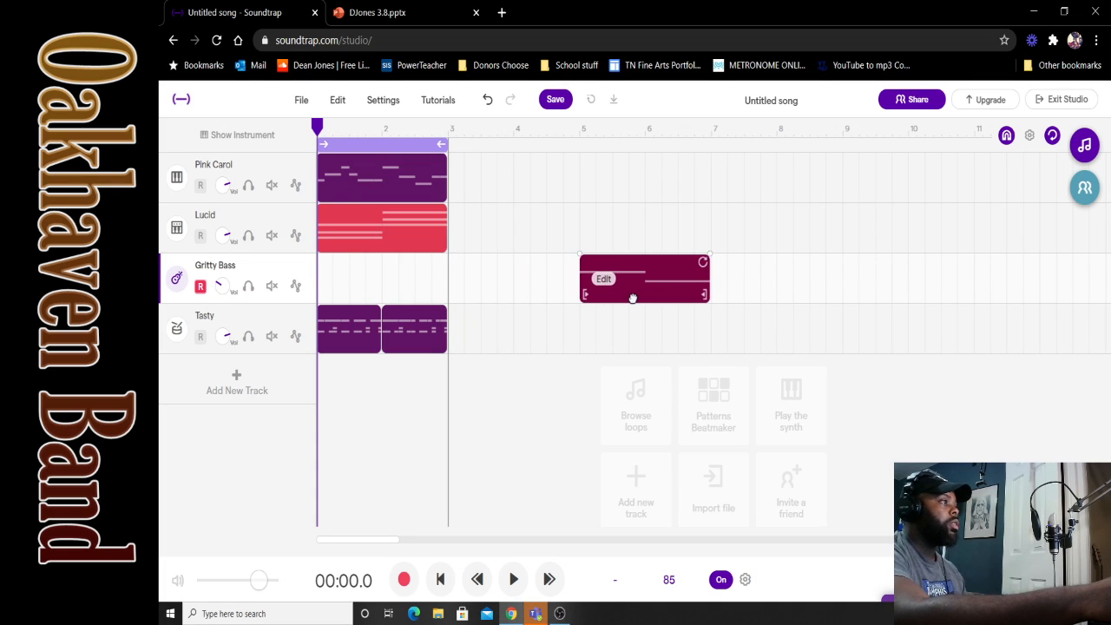
pyautogui.click(433, 325)
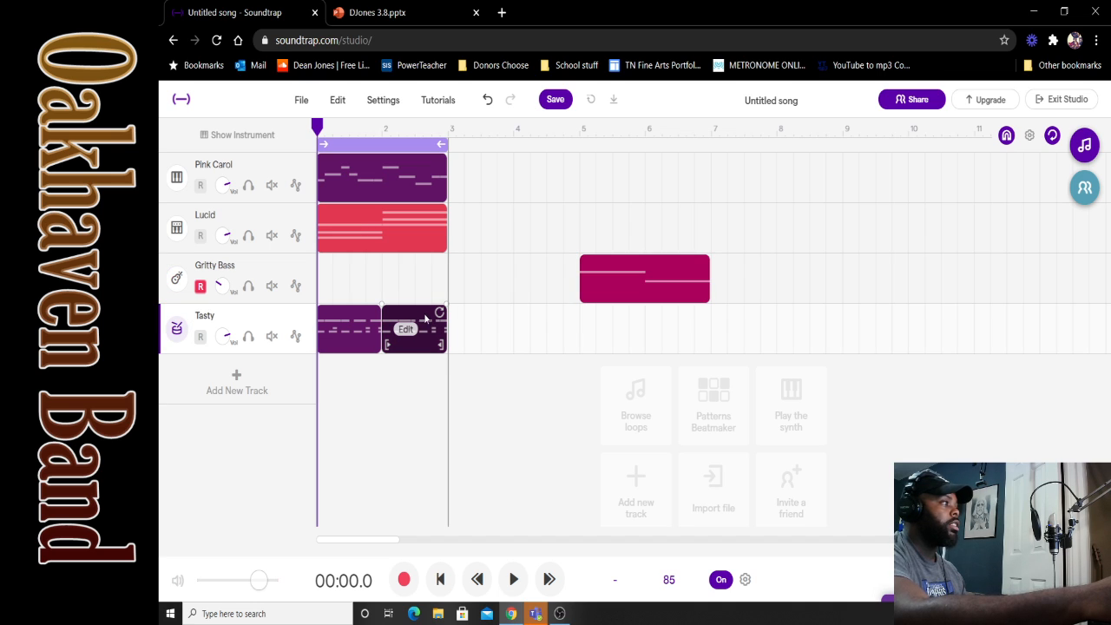
pyautogui.moveTo(425, 319); pyautogui.dragTo(624, 321)
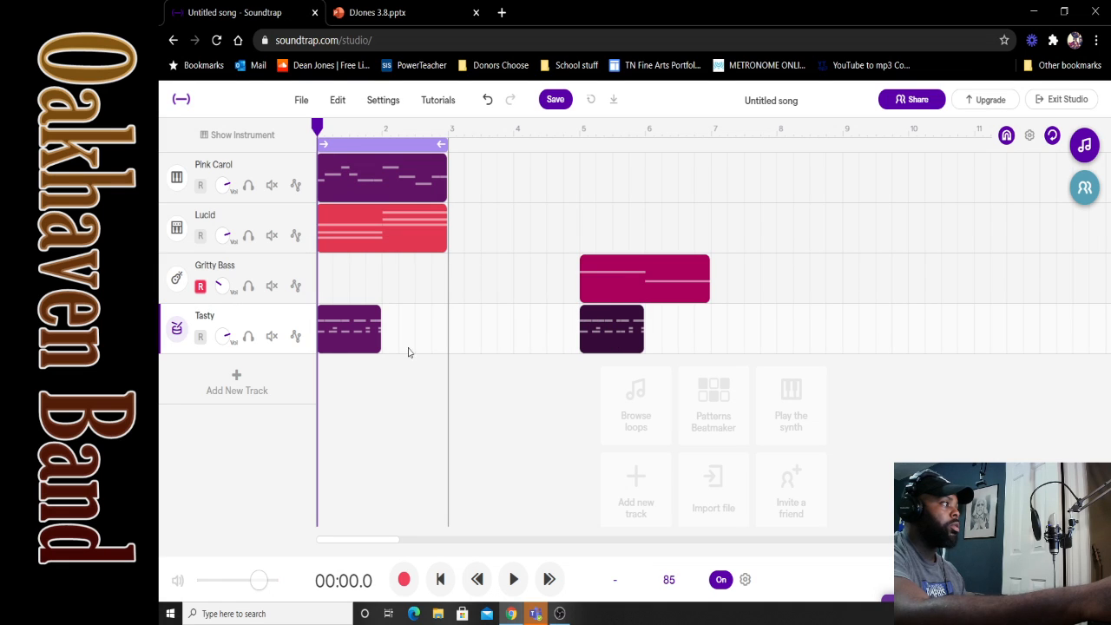
pyautogui.moveTo(351, 321)
pyautogui.moveTo(358, 319); pyautogui.dragTo(691, 344)
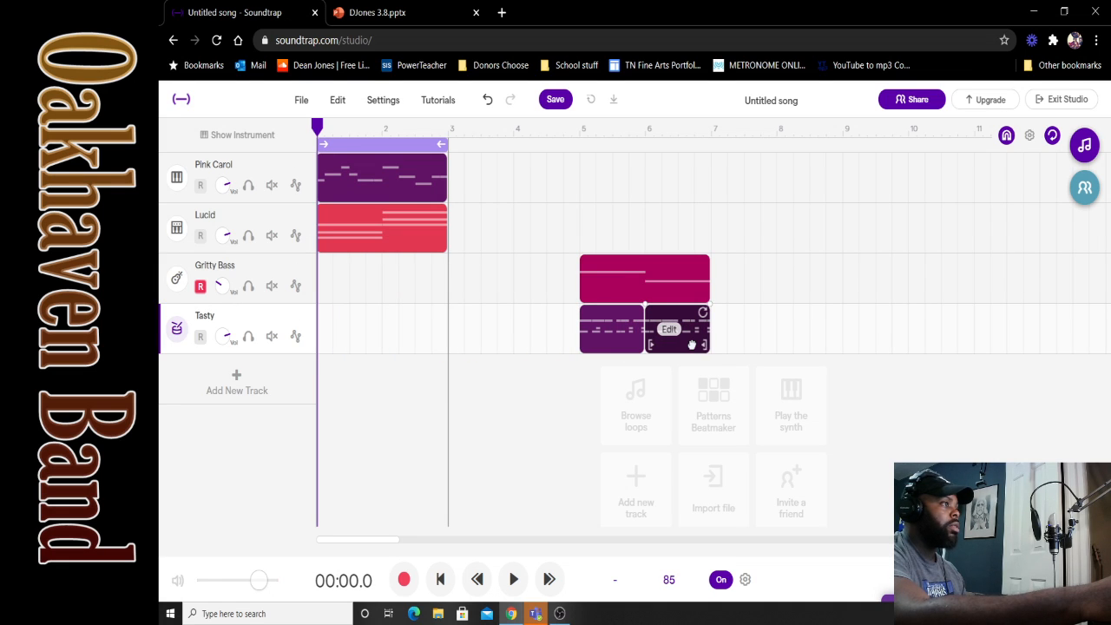
# Step: Duplicate the Pink Carol and Lucid regions together at bar 3, placing the copies on their own tracks
pyautogui.click(379, 175)
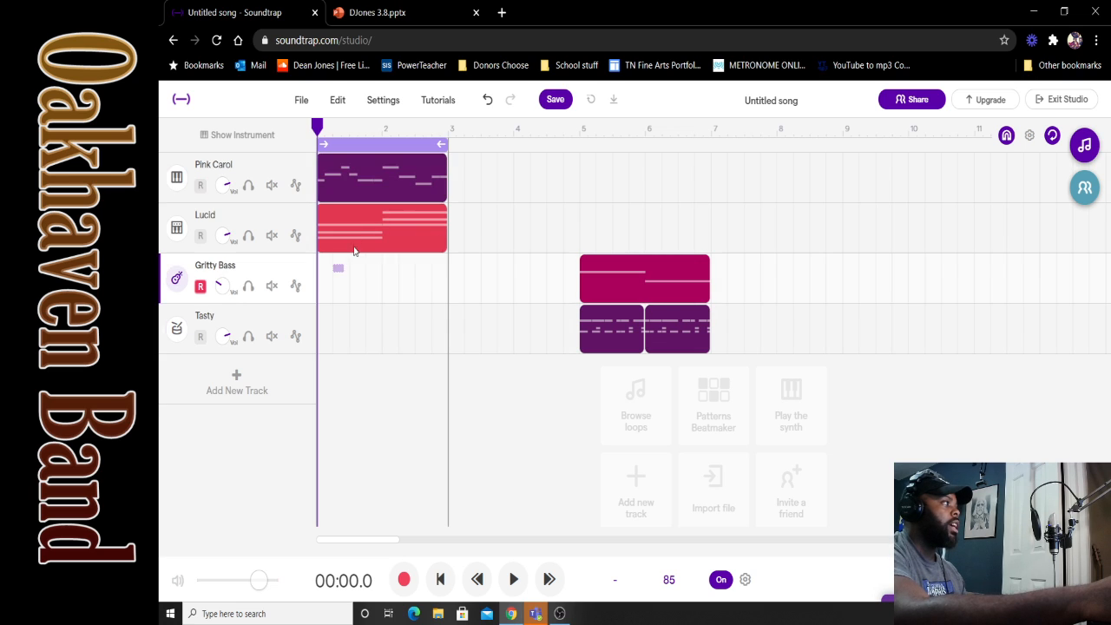
pyautogui.moveTo(335, 257); pyautogui.dragTo(432, 178)
pyautogui.rightClick(429, 175)
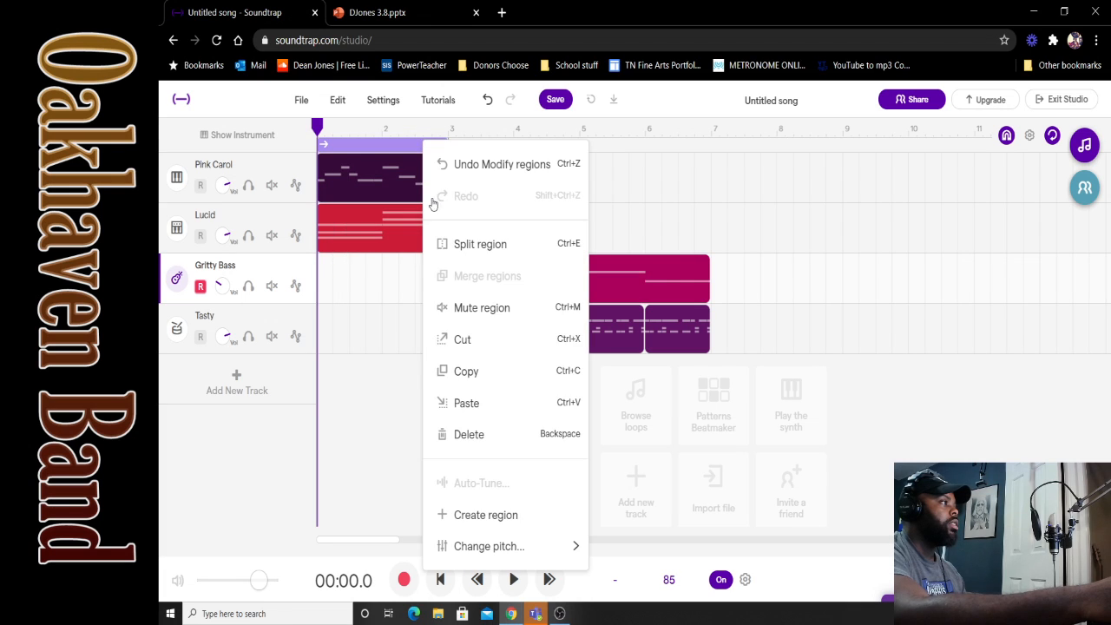
pyautogui.click(478, 375)
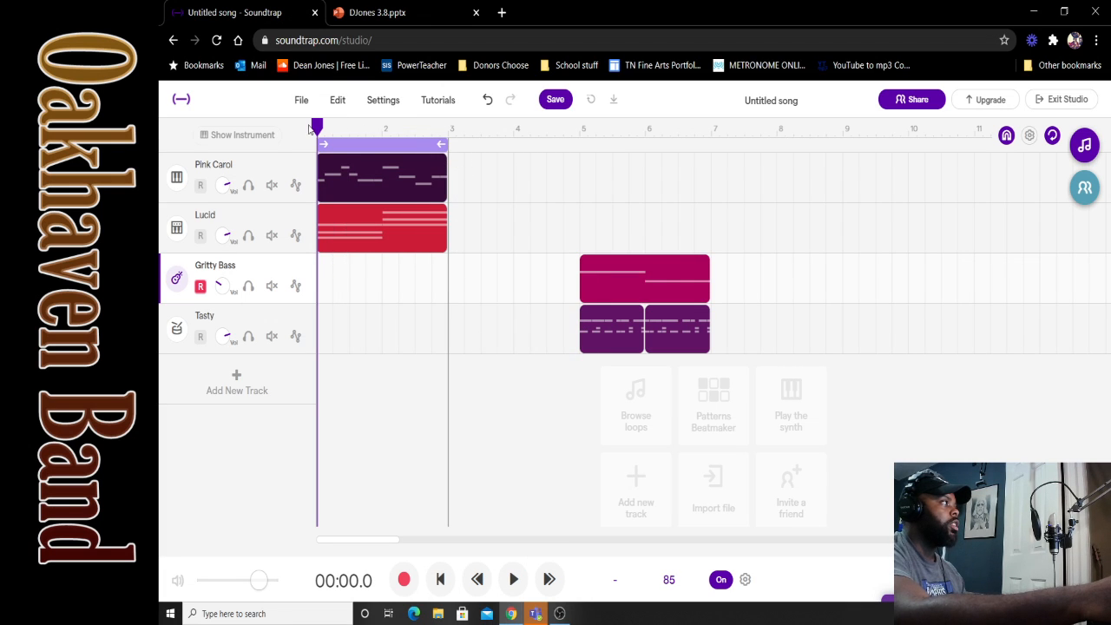
pyautogui.moveTo(317, 128); pyautogui.dragTo(448, 147)
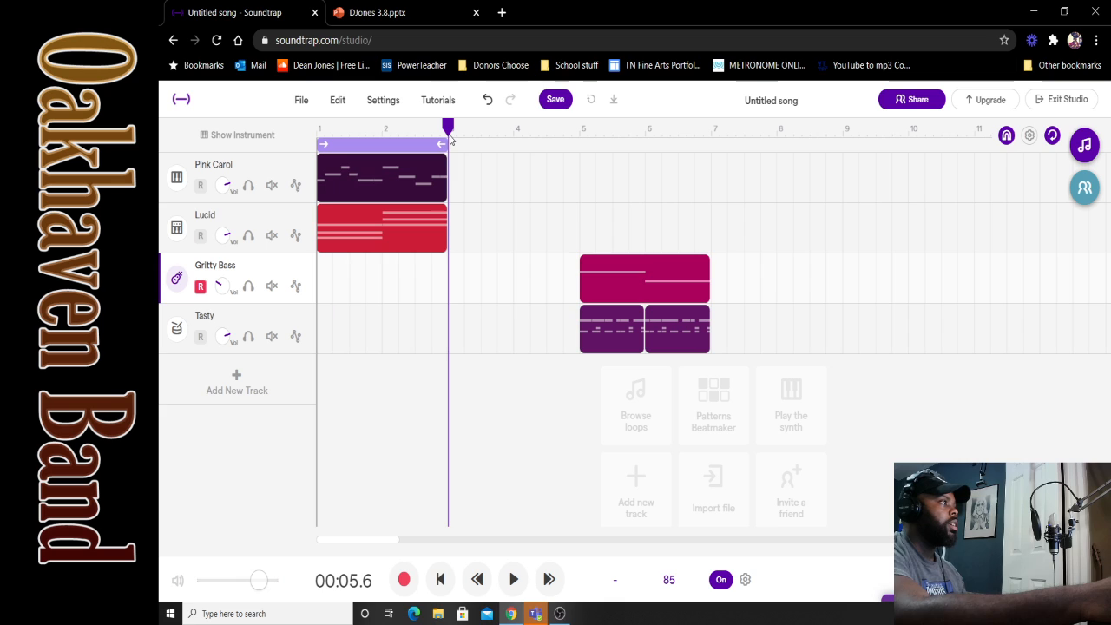
pyautogui.rightClick(458, 179)
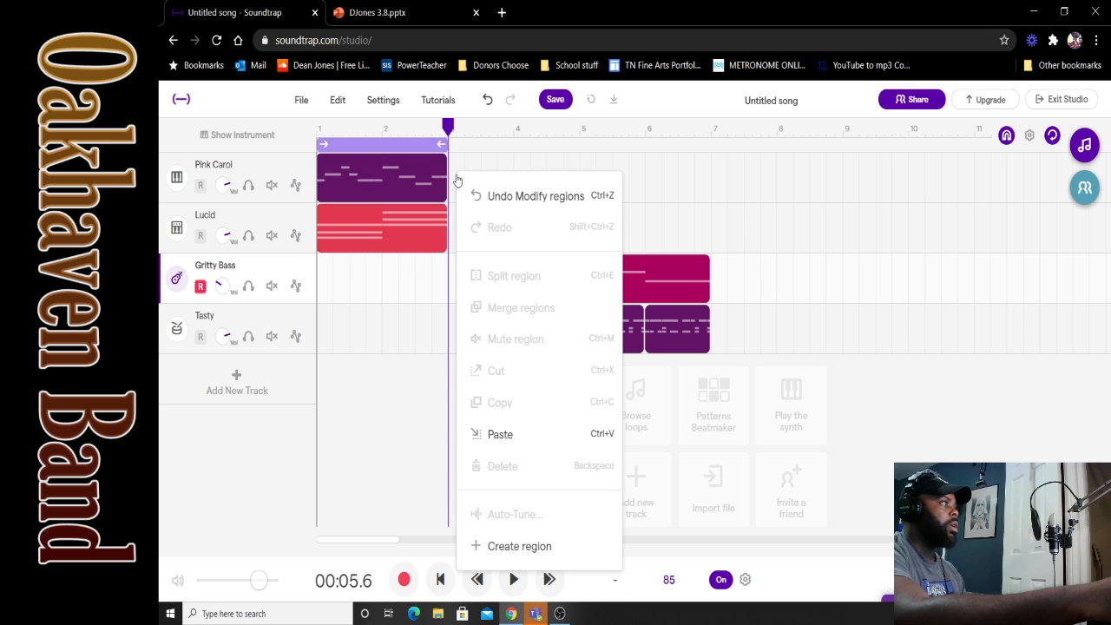
pyautogui.click(515, 437)
pyautogui.moveTo(486, 282)
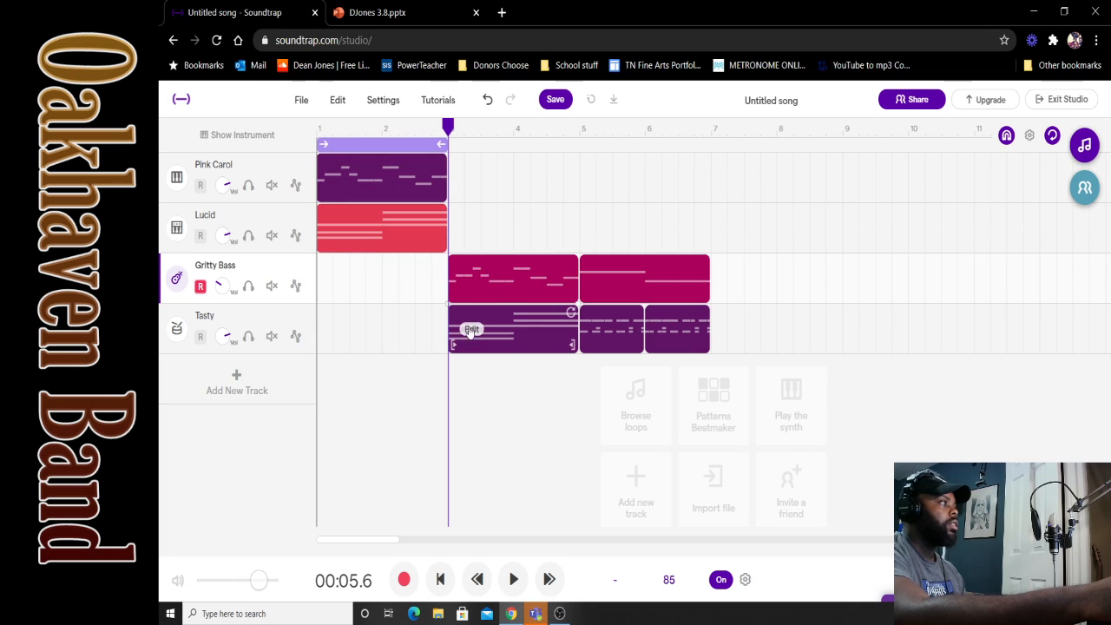
pyautogui.moveTo(459, 376); pyautogui.dragTo(498, 196)
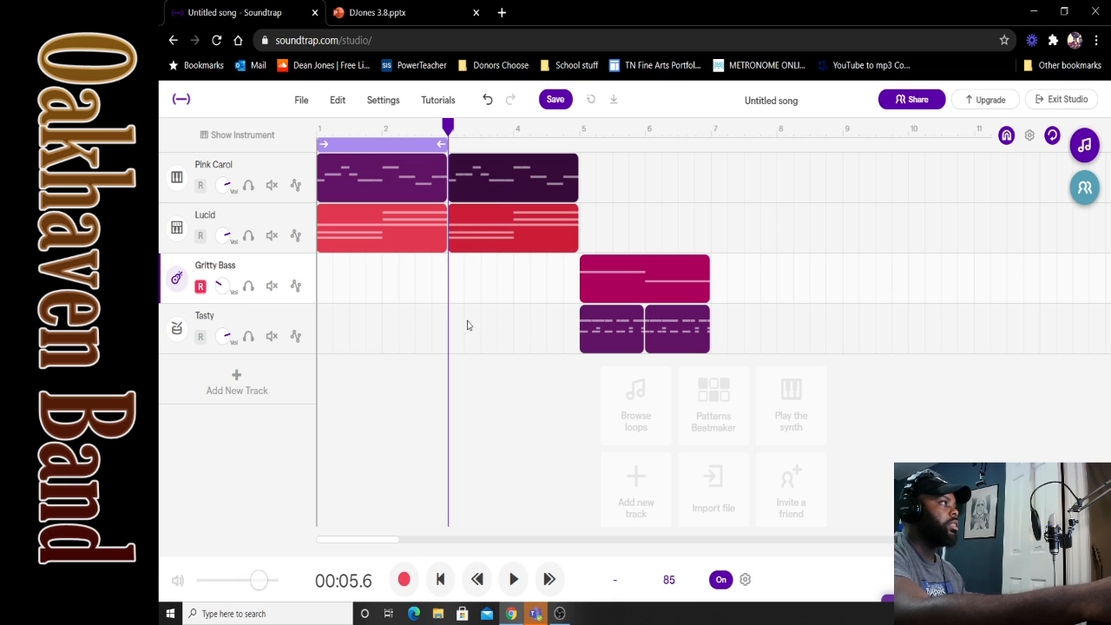
# Step: Return the playhead to the start of the song and turn off loop playback
pyautogui.click(507, 422)
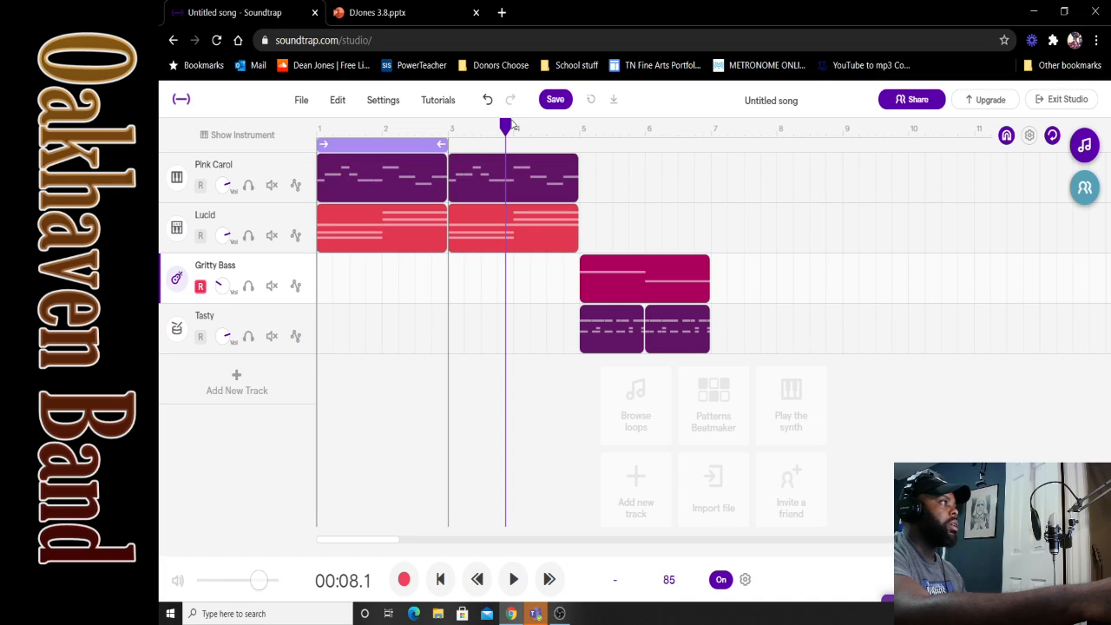
pyautogui.moveTo(504, 127); pyautogui.dragTo(317, 127)
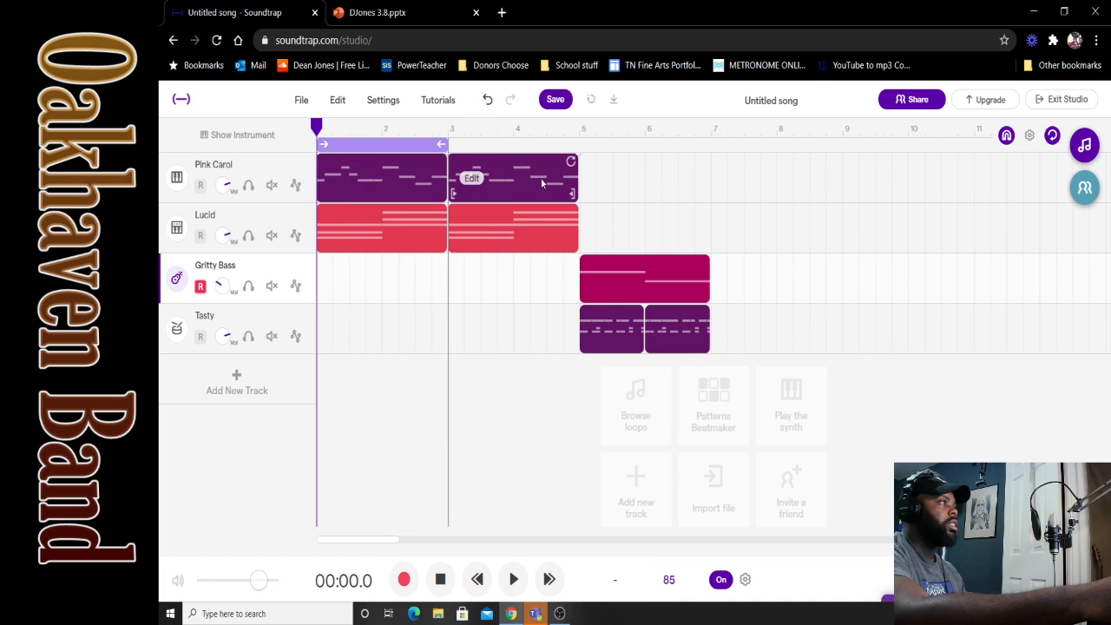
pyautogui.click(1052, 134)
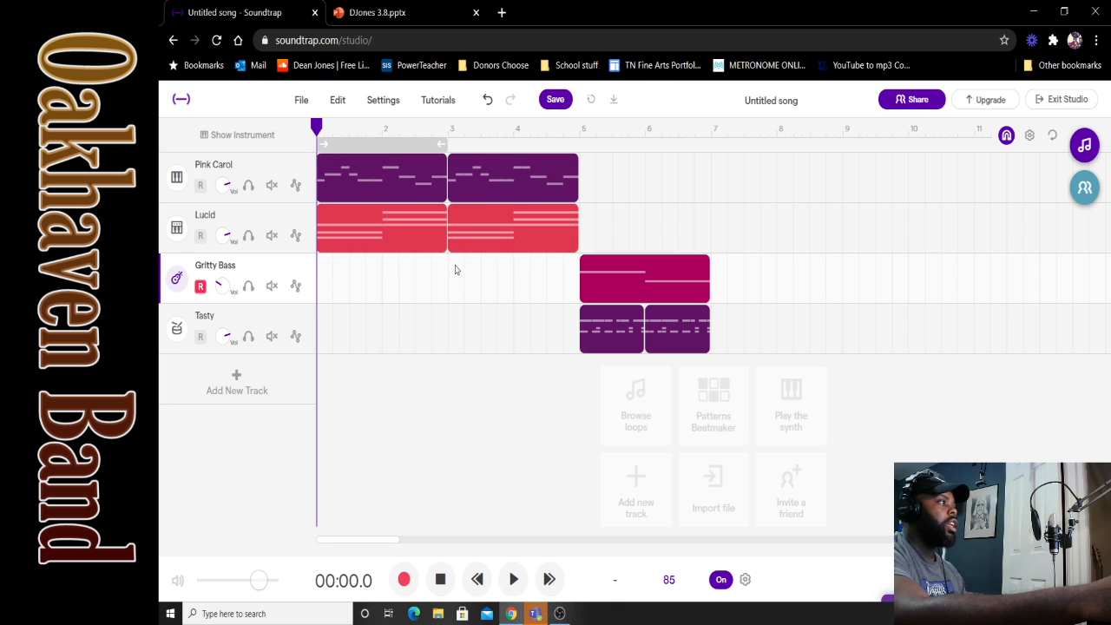
# Step: Copy the Pink Carol and Lucid regions at bar 3 together and paste them at bar 5 on their own tracks
pyautogui.moveTo(455, 270); pyautogui.dragTo(555, 169)
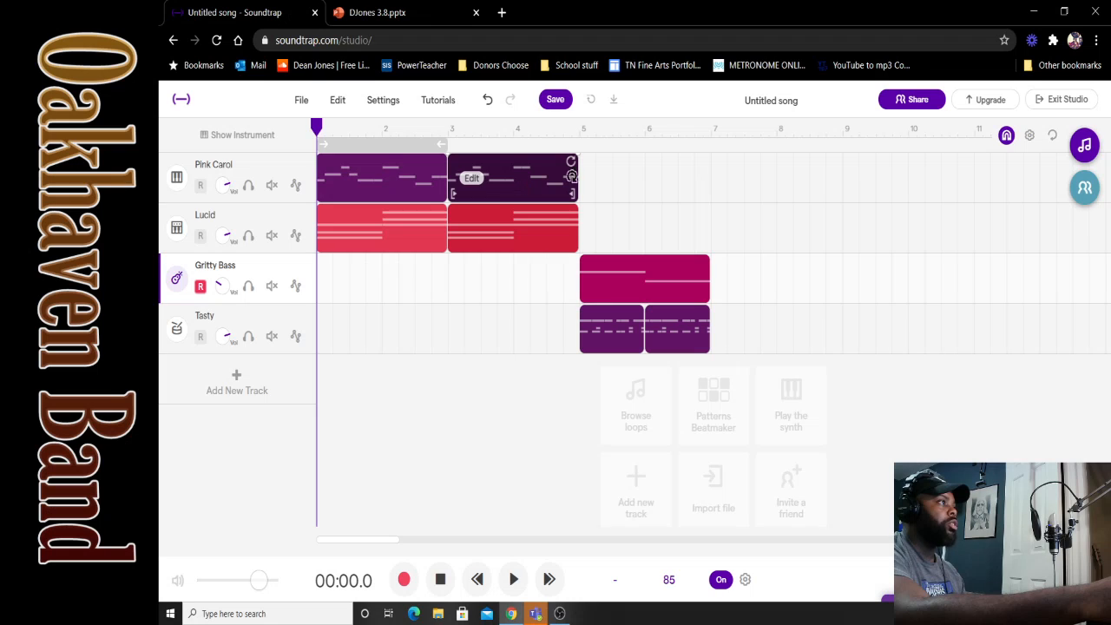
pyautogui.moveTo(318, 128); pyautogui.dragTo(580, 154)
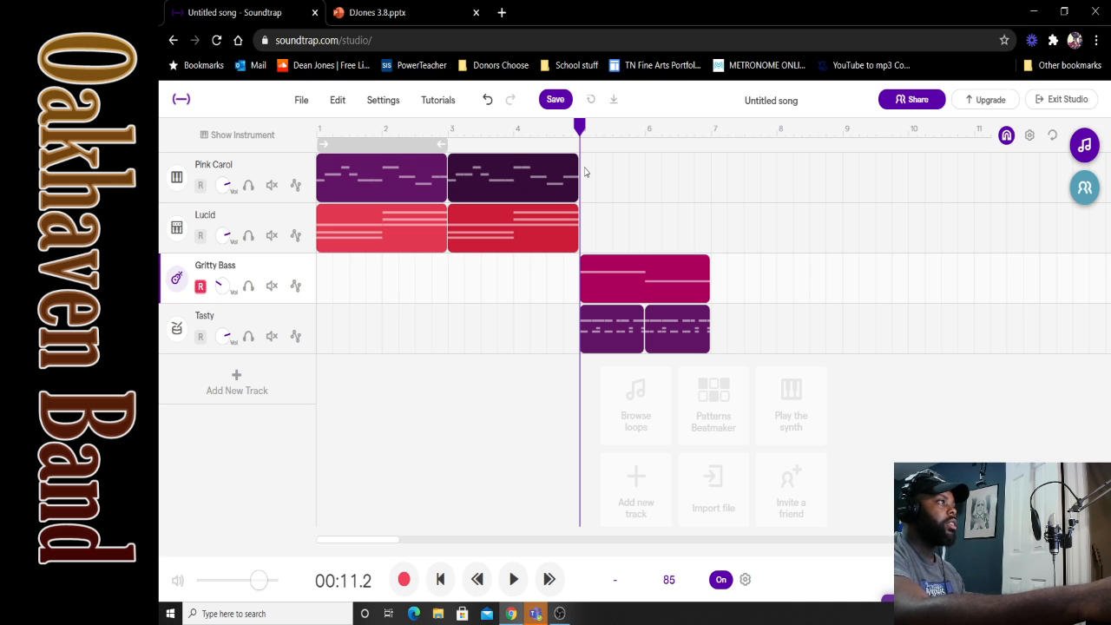
pyautogui.rightClick(584, 171)
pyautogui.click(583, 173)
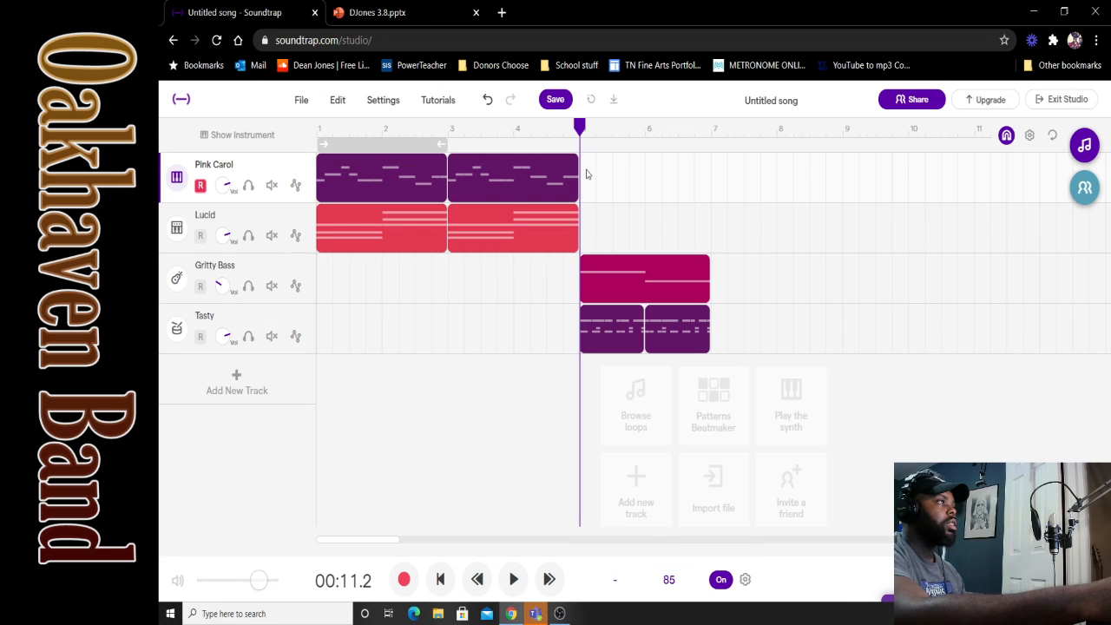
pyautogui.rightClick(586, 174)
pyautogui.click(641, 430)
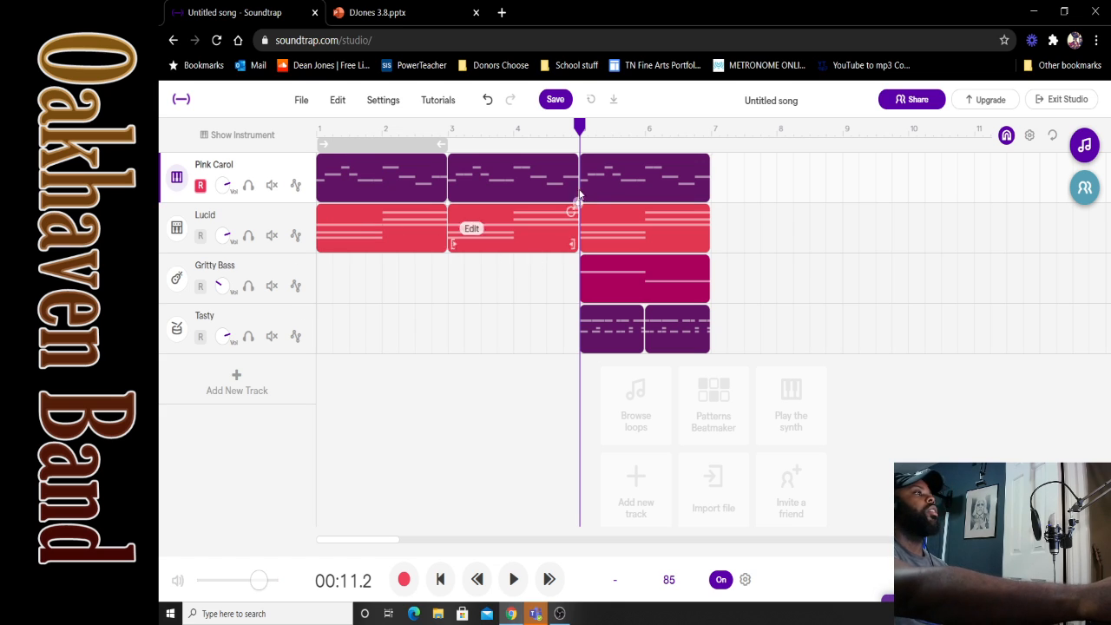
pyautogui.moveTo(579, 125)
pyautogui.mouseDown()
pyautogui.moveTo(391, 126)
pyautogui.moveTo(579, 126)
pyautogui.mouseUp()
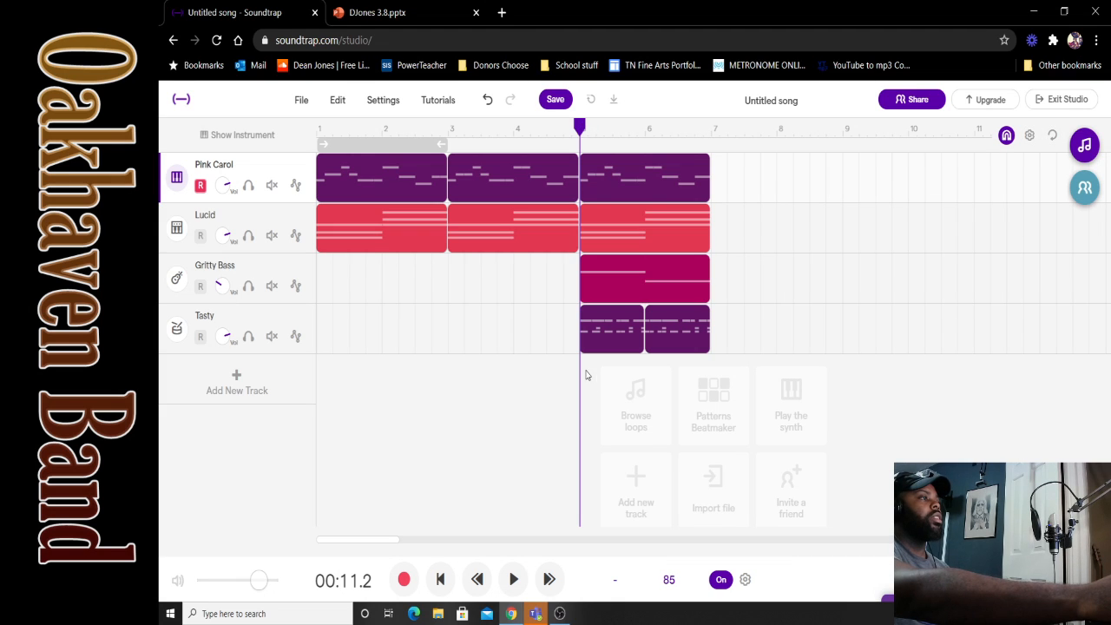
# Step: Copy the regions of all four tracks spanning bars 5 and 6, and paste them together at bar 7
pyautogui.moveTo(586, 375); pyautogui.dragTo(680, 165)
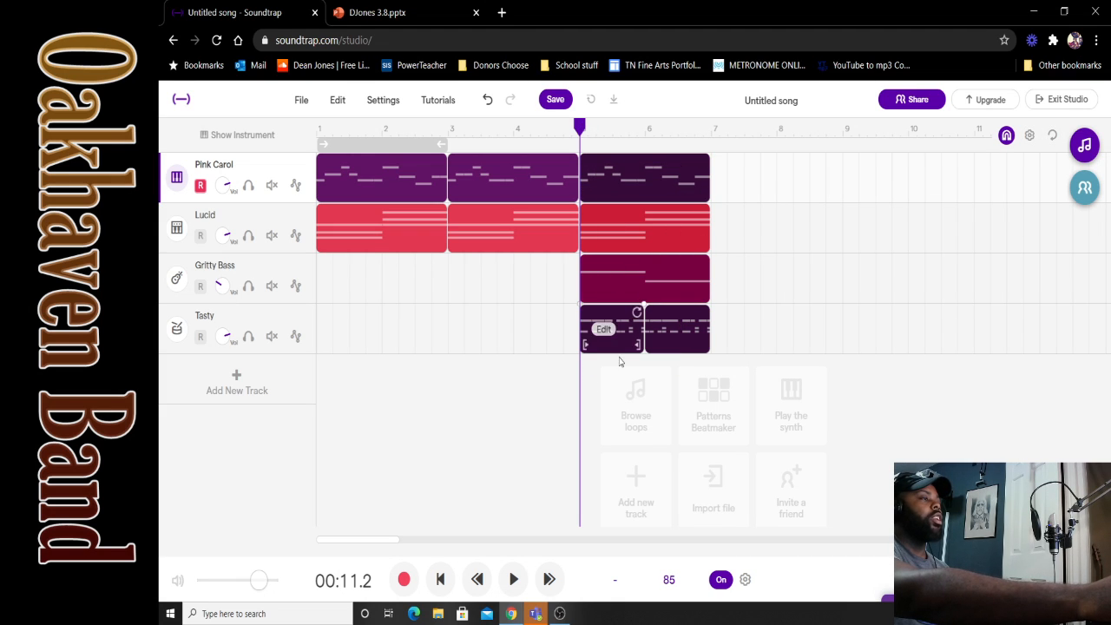
pyautogui.rightClick(658, 181)
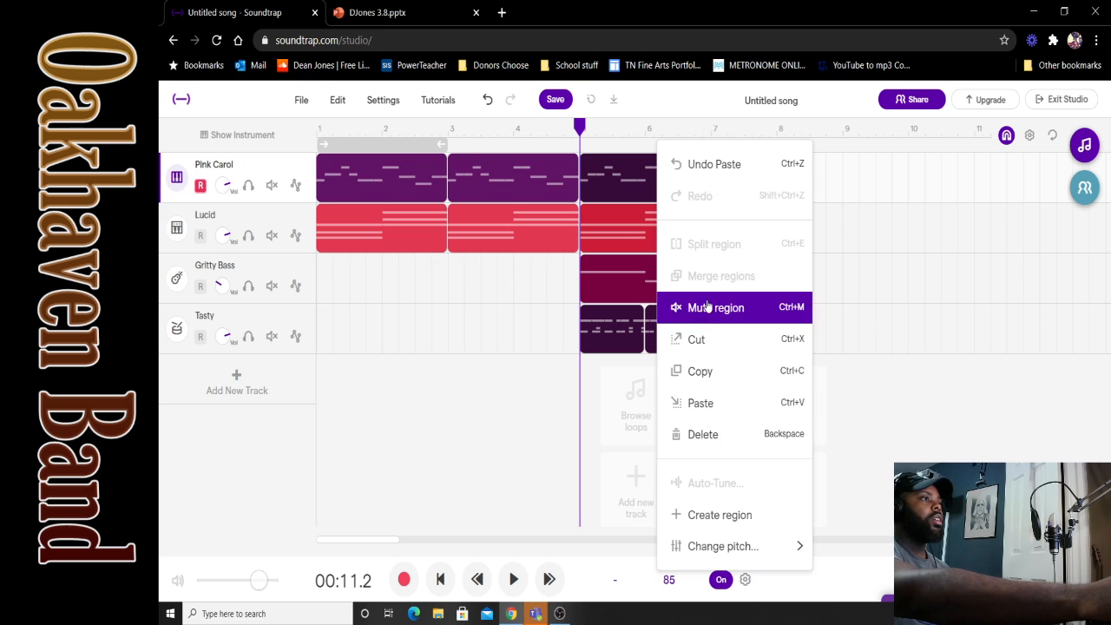
pyautogui.click(700, 371)
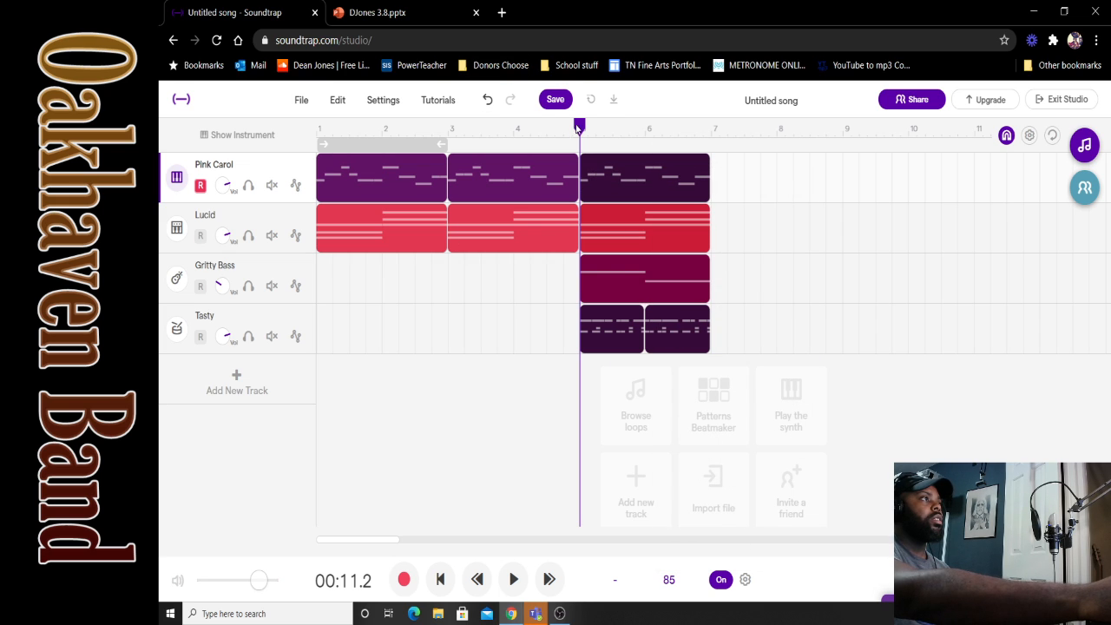
pyautogui.moveTo(579, 127); pyautogui.dragTo(711, 128)
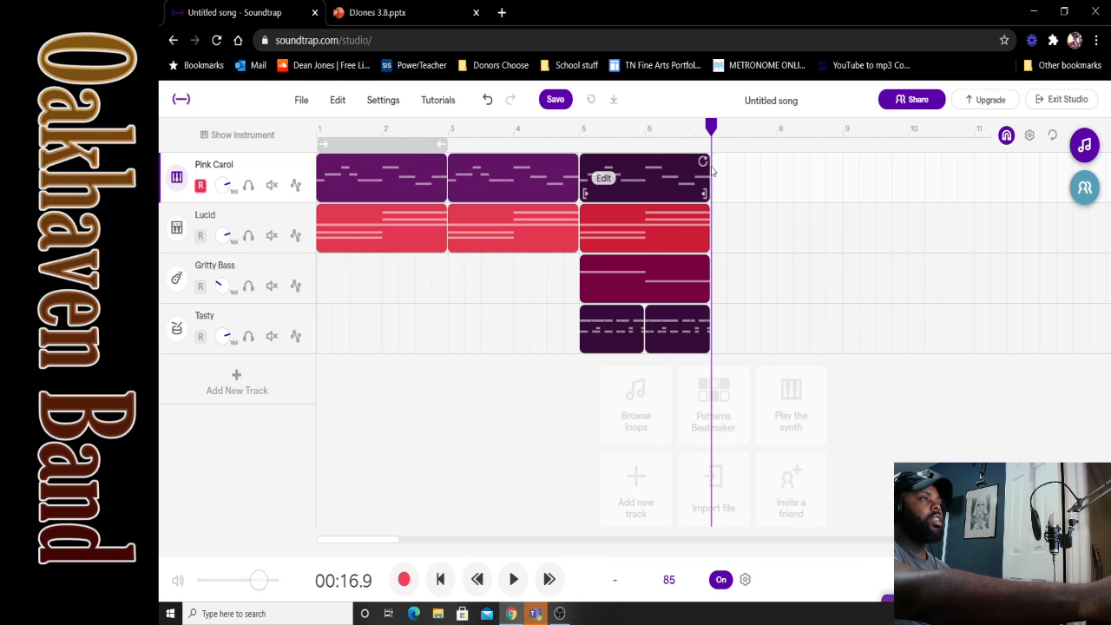
pyautogui.click(719, 174)
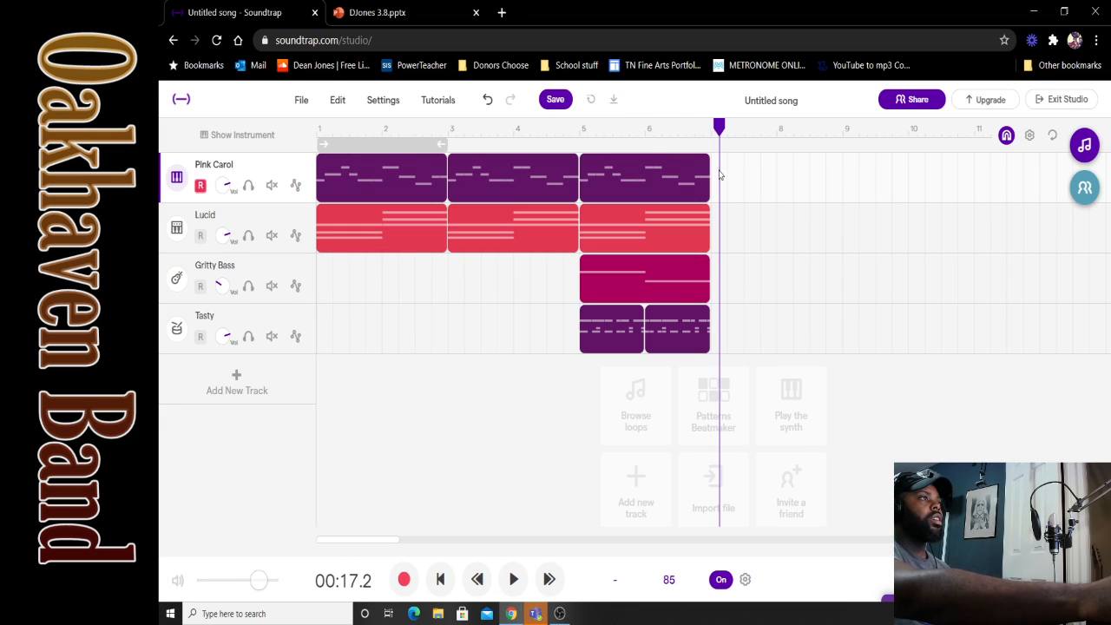
pyautogui.moveTo(719, 128); pyautogui.dragTo(712, 132)
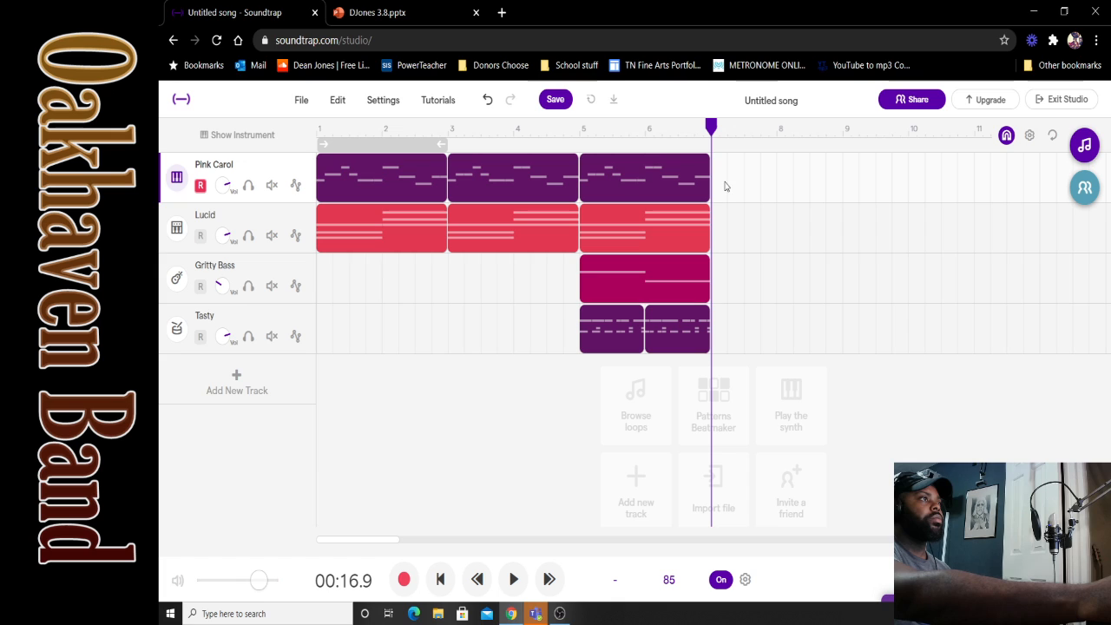
pyautogui.rightClick(723, 176)
pyautogui.click(767, 435)
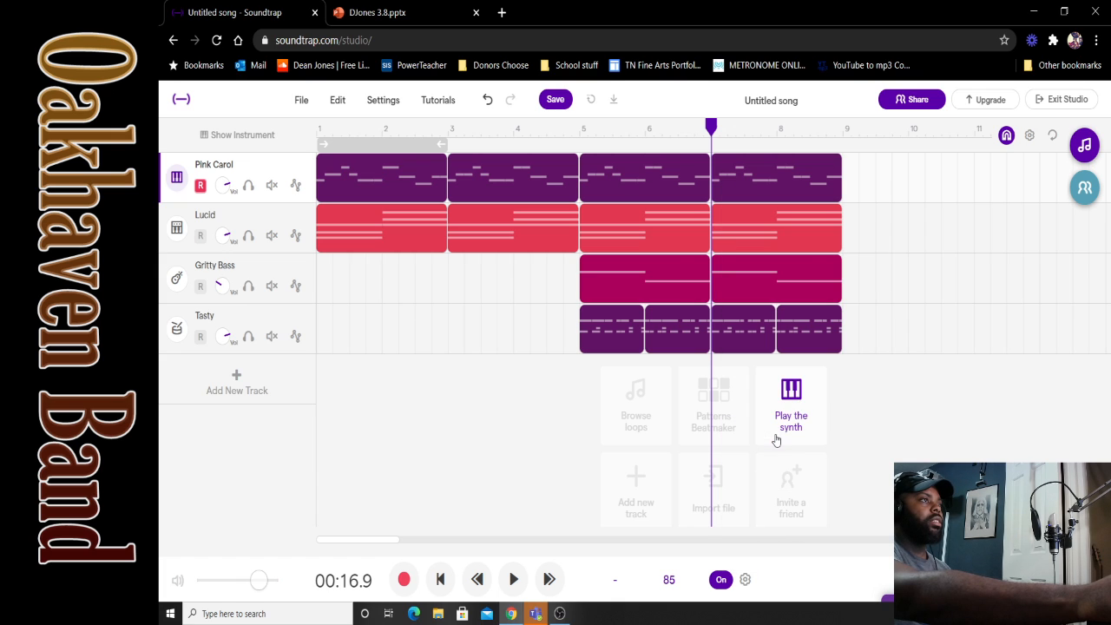
# Step: Play the arrangement from the start of the song through the end of bar 8, and stop playback
pyautogui.moveTo(714, 132); pyautogui.dragTo(294, 108)
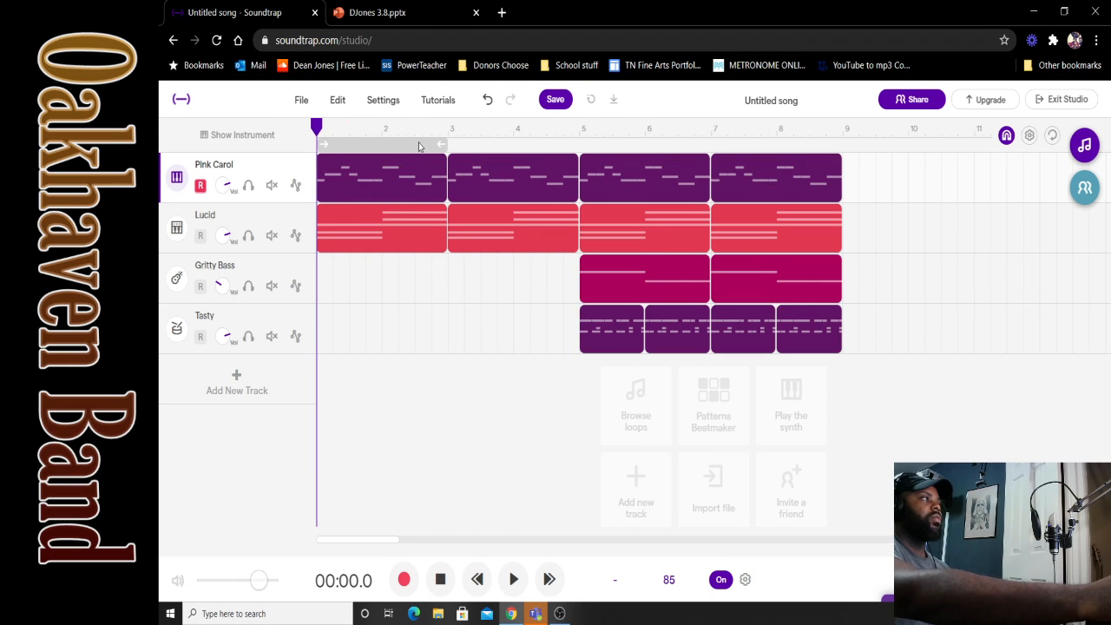
pyautogui.click(513, 580)
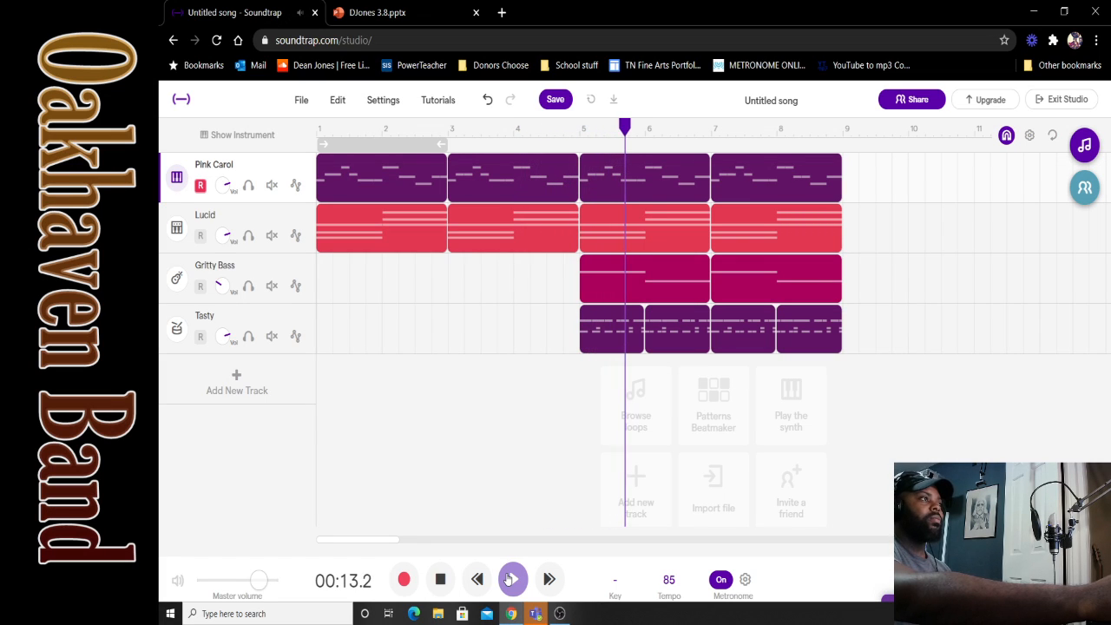
pyautogui.click(441, 580)
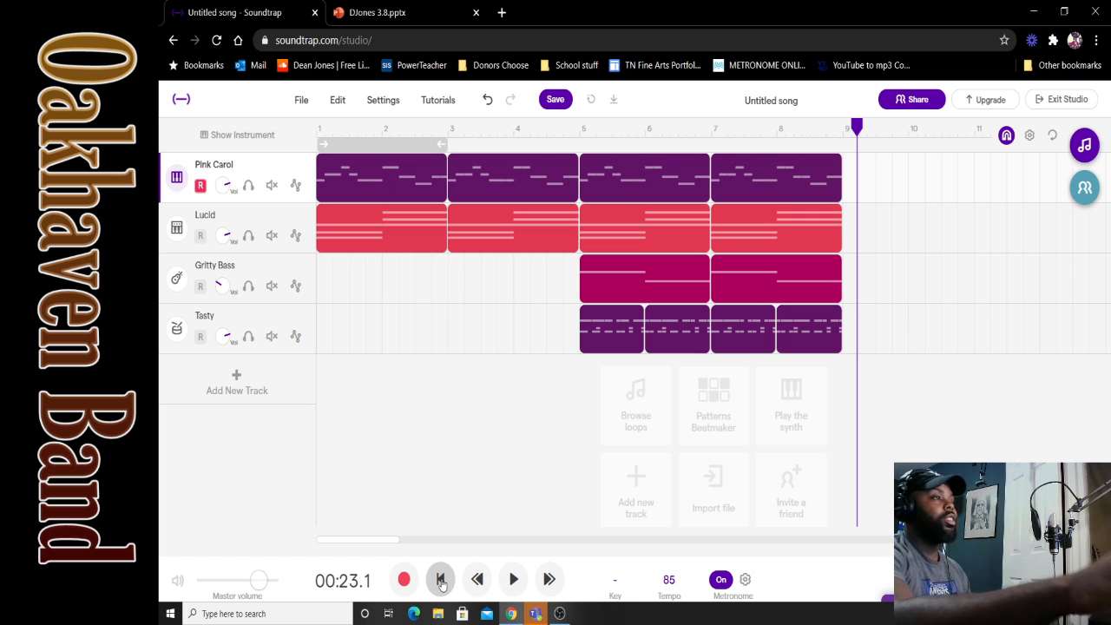
pyautogui.click(559, 615)
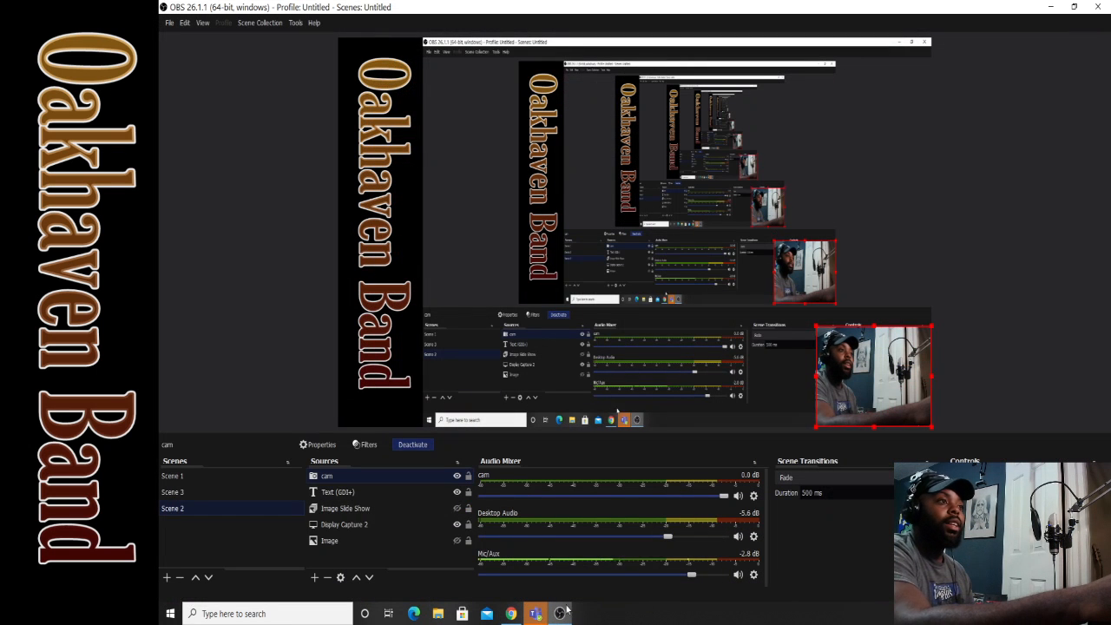